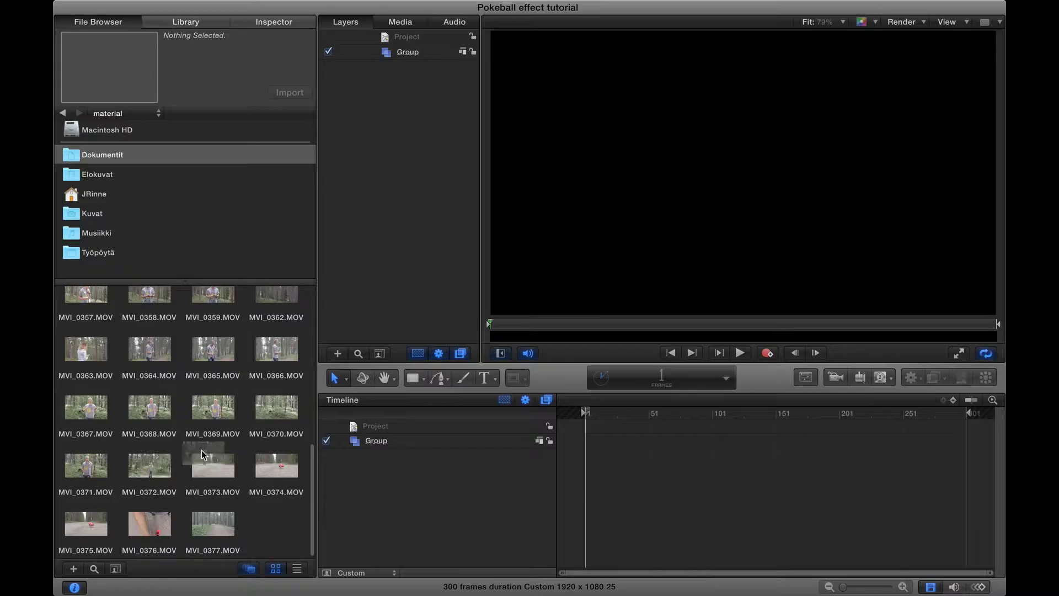
Add the MVI_0372.MOV clip to the empty group and shift it earlier in the timeline, starting before the first frame
drag(203, 455, 422, 468)
drag(817, 456, 610, 473)
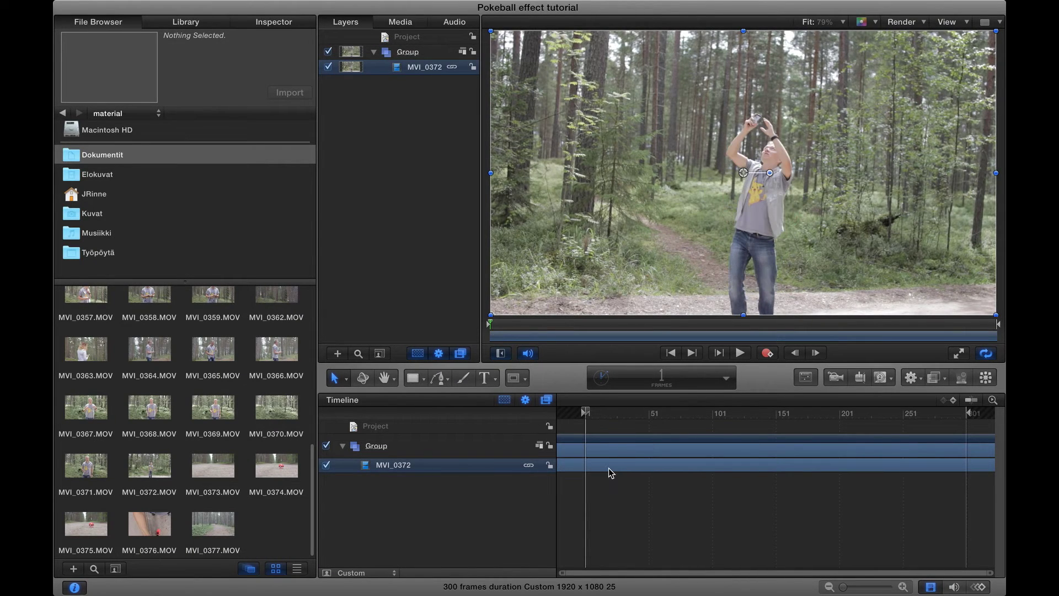
click(607, 500)
click(740, 353)
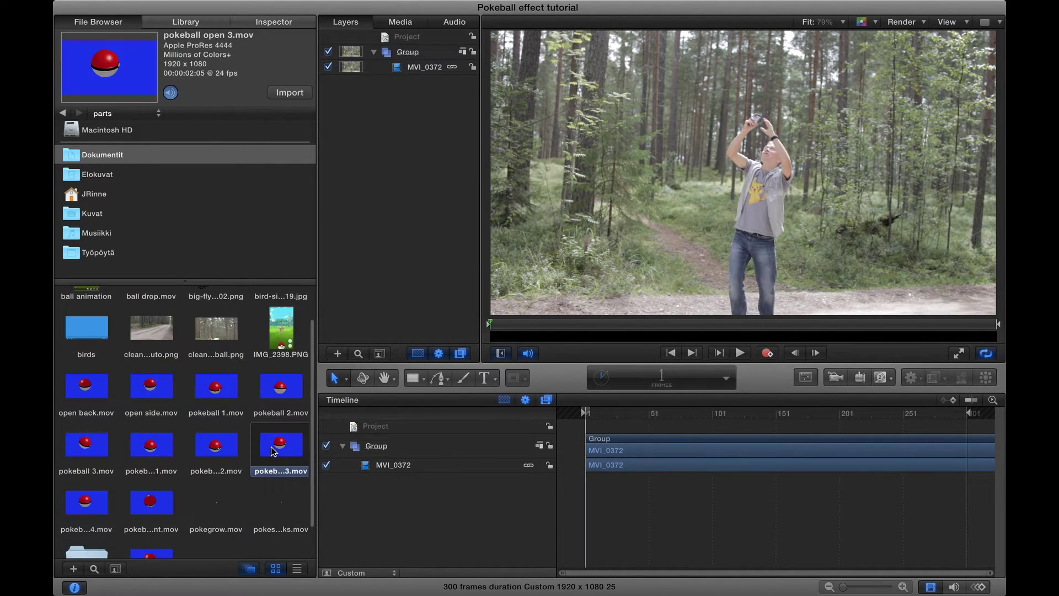
Add pokeball open 3.mov in its own group named pokeball above the footage, and rename the footage group base
drag(274, 451, 389, 436)
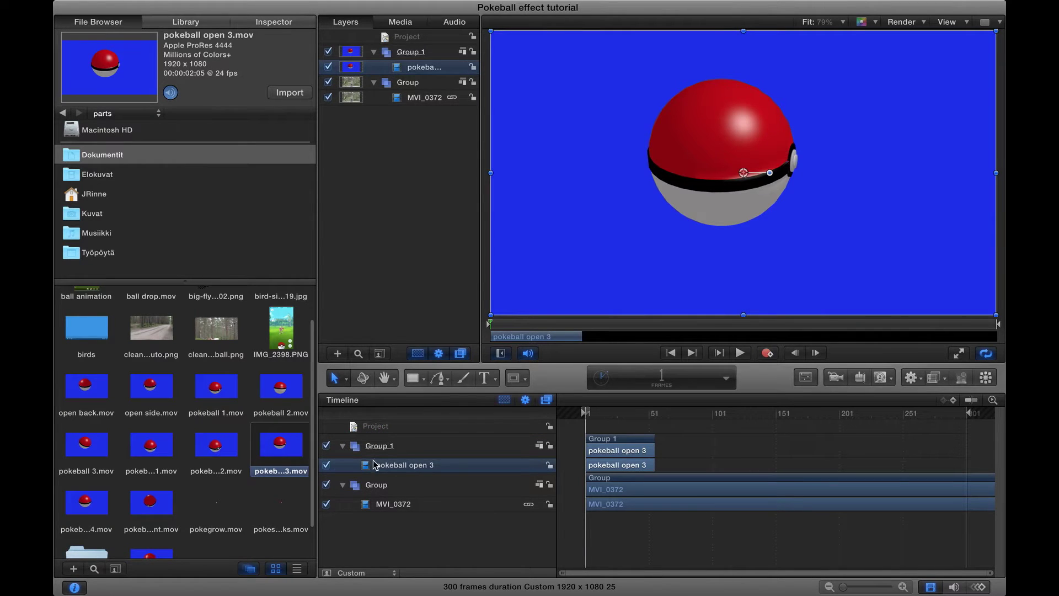
double_click(375, 446)
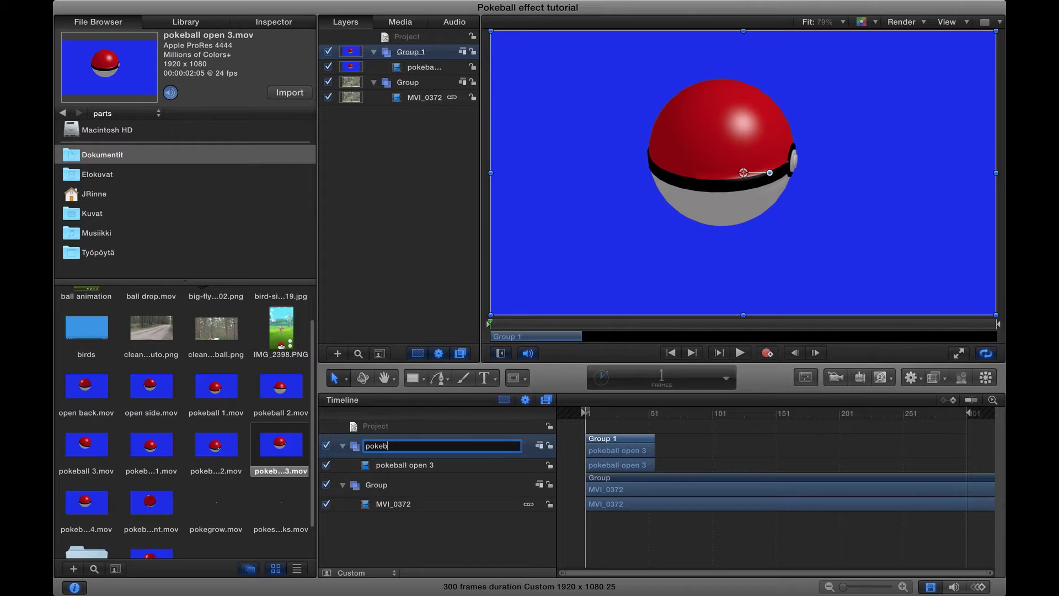
key(Return)
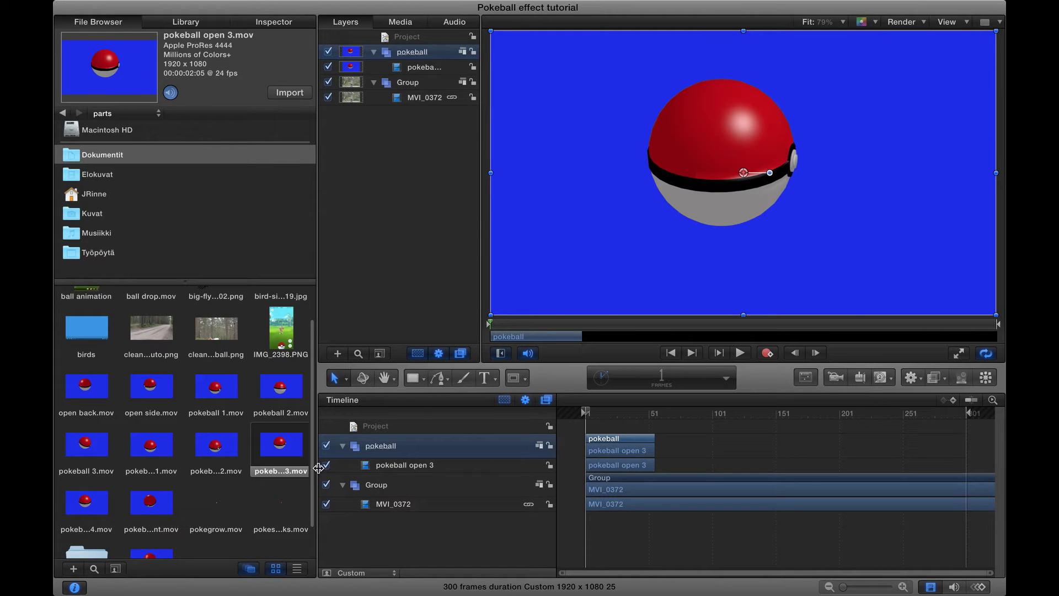
double_click(375, 486)
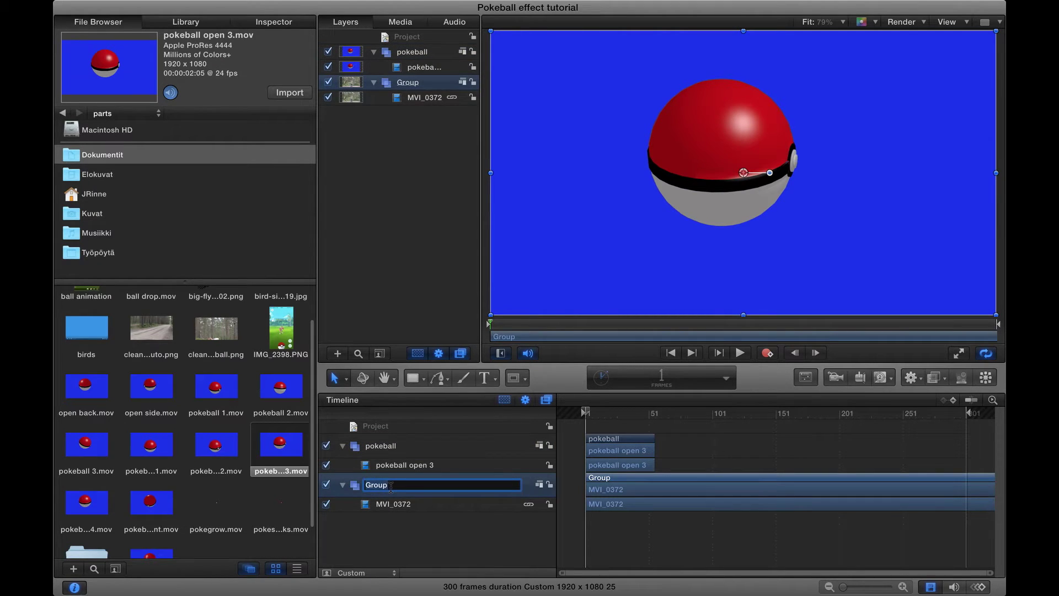
key(Return)
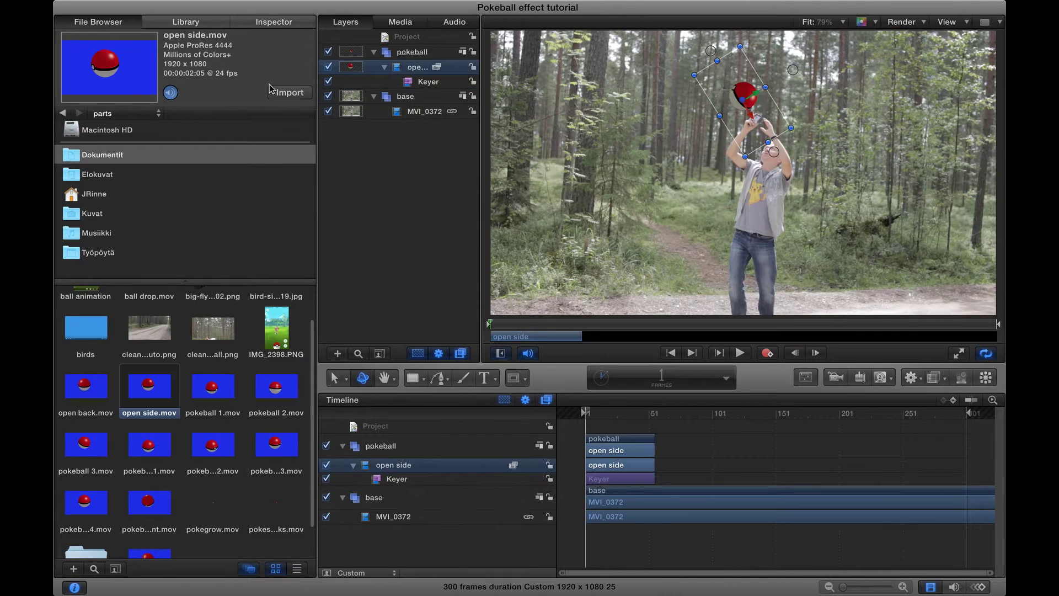
Trim the Hold Frame behavior on the open side clip so the freeze ends at frame 15
key(super+3)
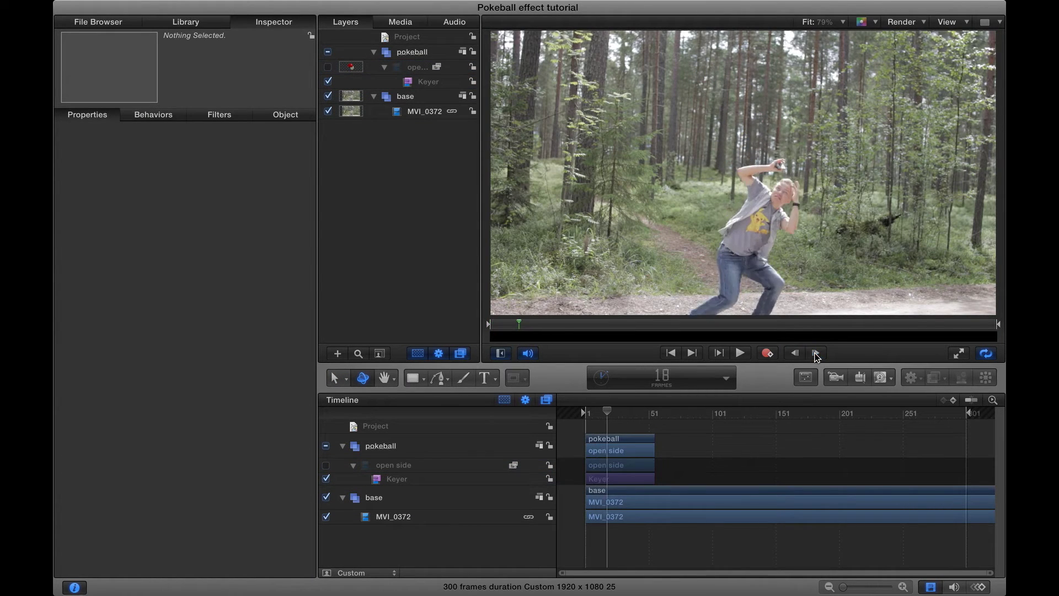
key(Left)
key(Left)
key(Left)
click(442, 467)
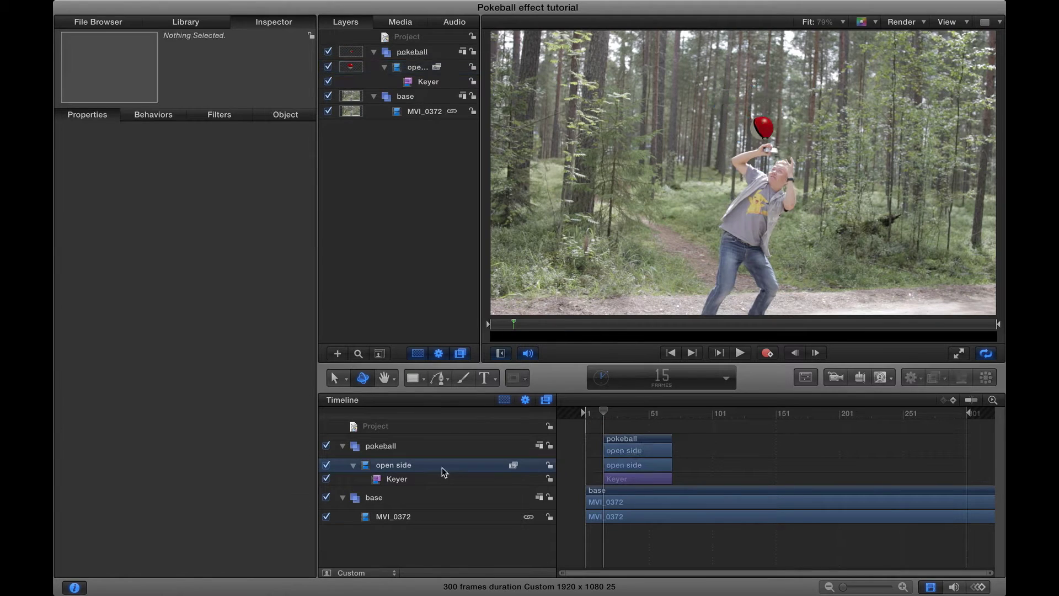
key(super+z)
drag(655, 491, 639, 491)
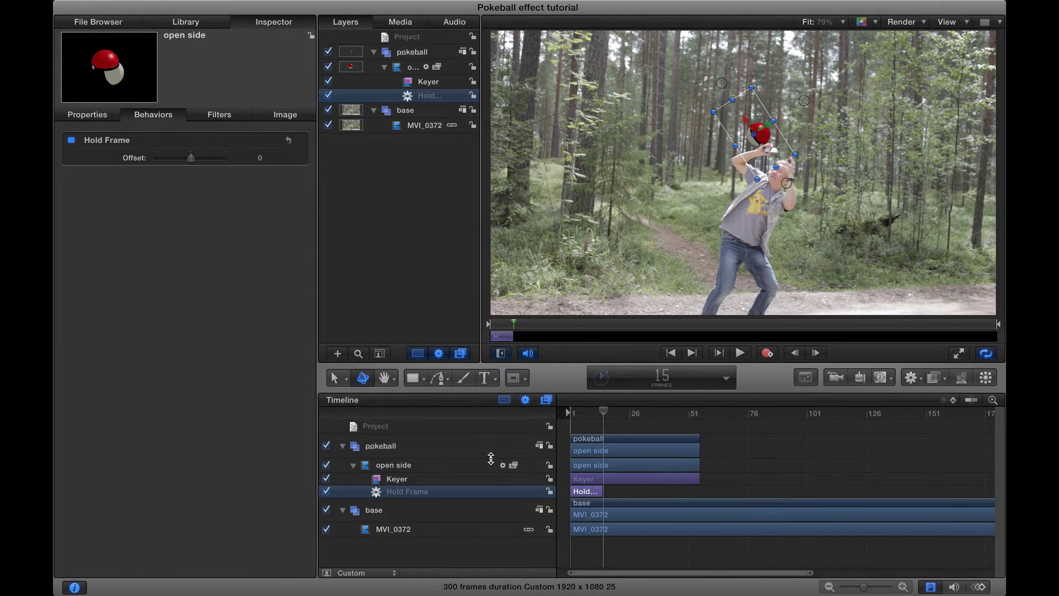
Keyframe the open side clip's position so the ball drops from above the picture by frame 15
click(506, 465)
click(282, 157)
drag(254, 158, 253, 155)
click(815, 353)
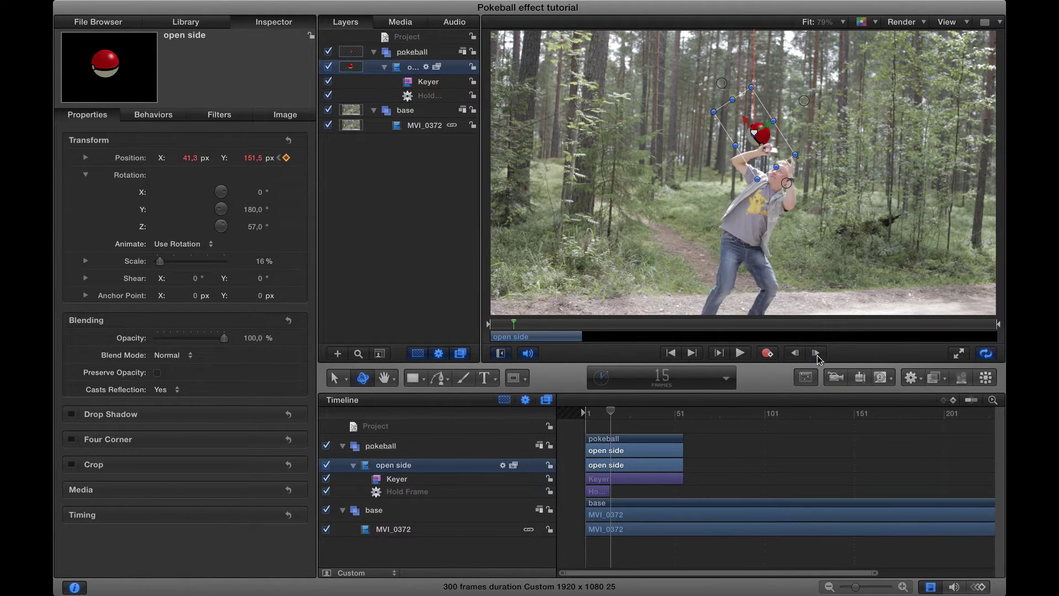
Keyframe the ball rebounding up and to the left after frame 15, and preview the motion
drag(759, 133, 736, 118)
click(796, 353)
drag(725, 110, 738, 114)
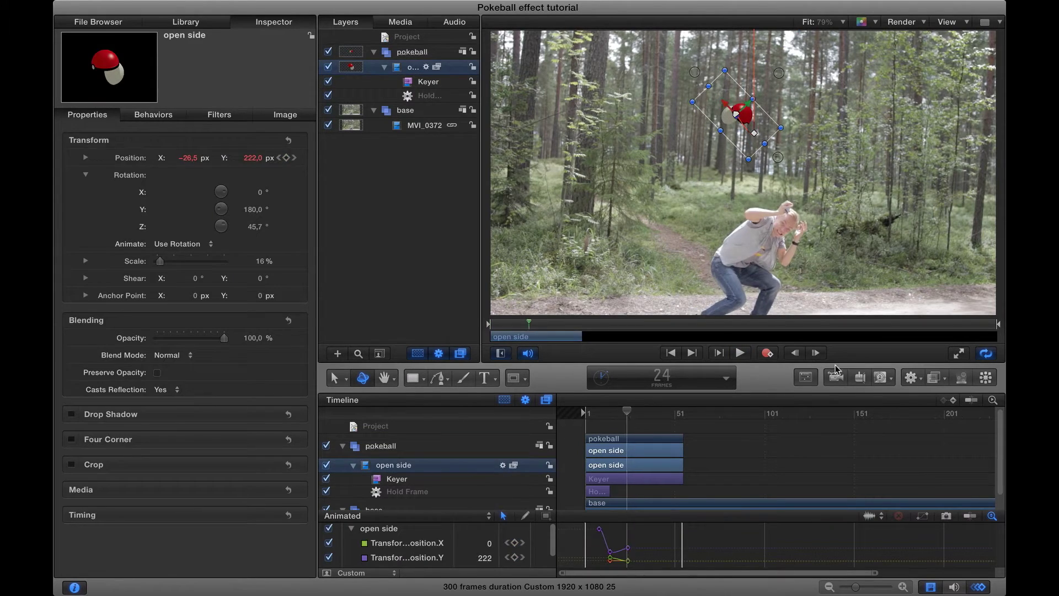
click(815, 353)
drag(736, 114, 741, 118)
key(super+shift+a)
click(719, 354)
click(610, 414)
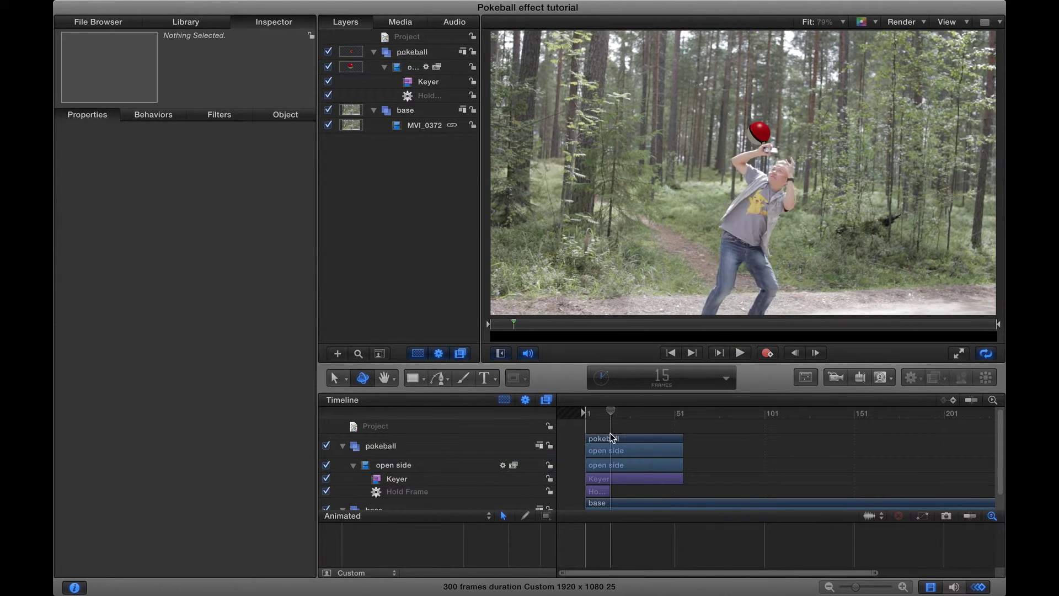
Duplicate the open side clip and divide the pair around frame 48, trimming the original's end and the copy's start
click(610, 450)
click(815, 353)
click(816, 353)
key(super+d)
click(447, 464)
key(o)
click(693, 440)
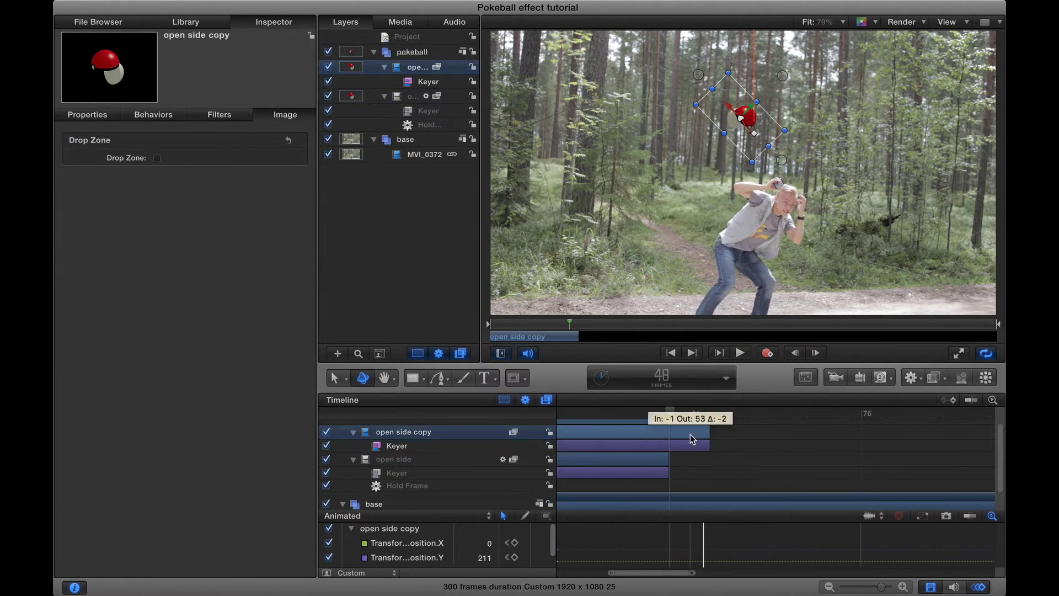
key(i)
Duplicate the ball clip a second time and place this duplicate after the first copy in the timeline
click(584, 440)
click(604, 462)
key(super+d)
scroll(665, 425, up, 5)
drag(604, 462, 634, 434)
Extend the Hold Frame behavior on the second duplicate of the ball clip to a later frame
key(super+8)
click(795, 352)
click(795, 353)
click(795, 353)
drag(786, 484, 974, 479)
Keyframe the vertical position of the second ball duplicate over its frames and adjust the curve in the keyframe editor
click(938, 459)
click(286, 158)
click(815, 353)
click(816, 353)
drag(255, 158, 166, 158)
key(super+8)
drag(750, 557, 782, 522)
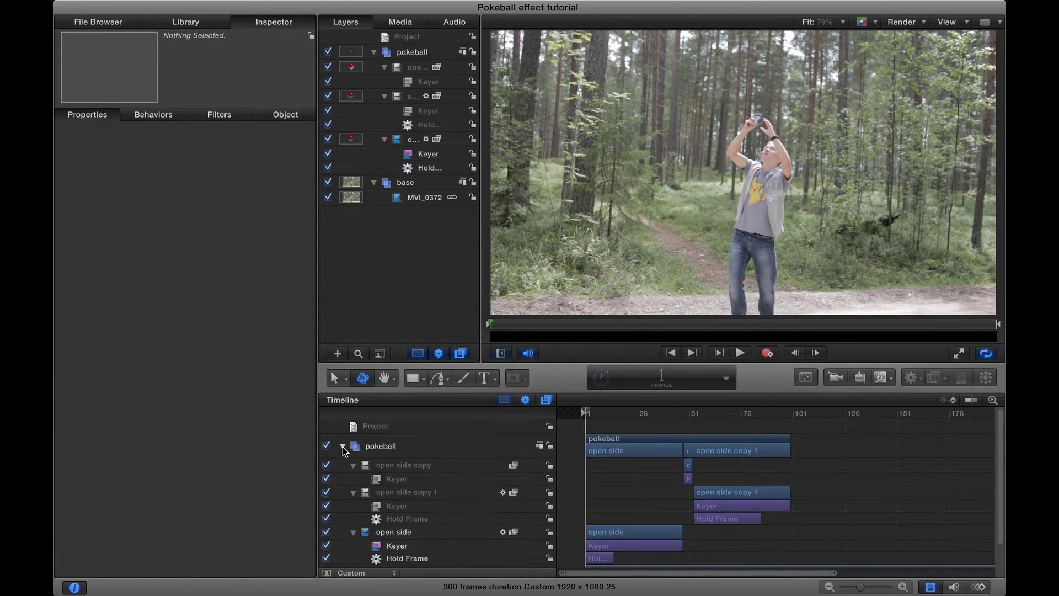
Apply a Set Speed retiming behavior to the MVI_0372 clip, starting at frame 15
click(343, 447)
click(389, 489)
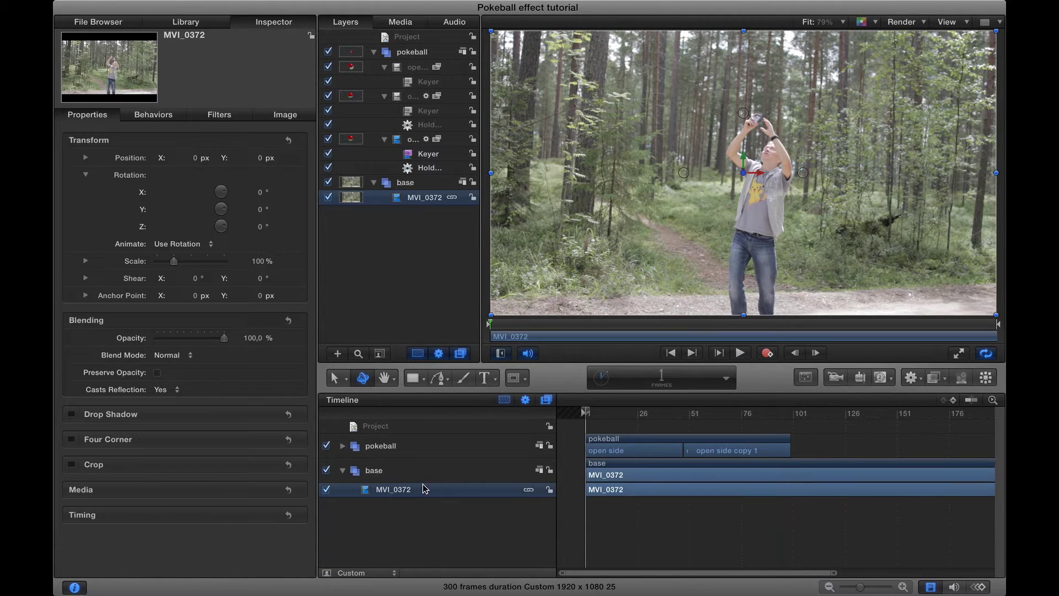
click(815, 353)
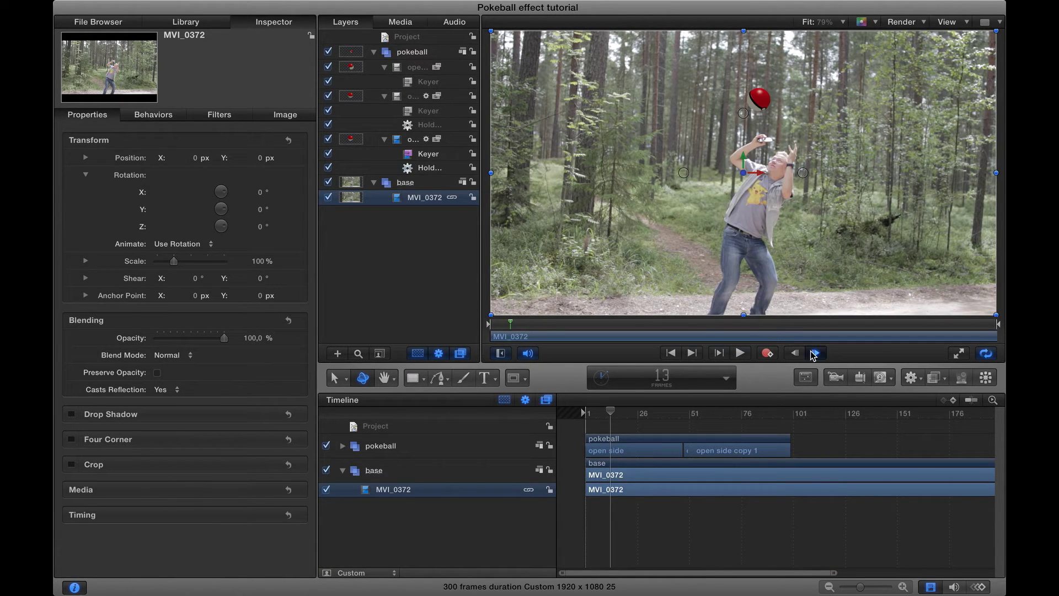
click(912, 379)
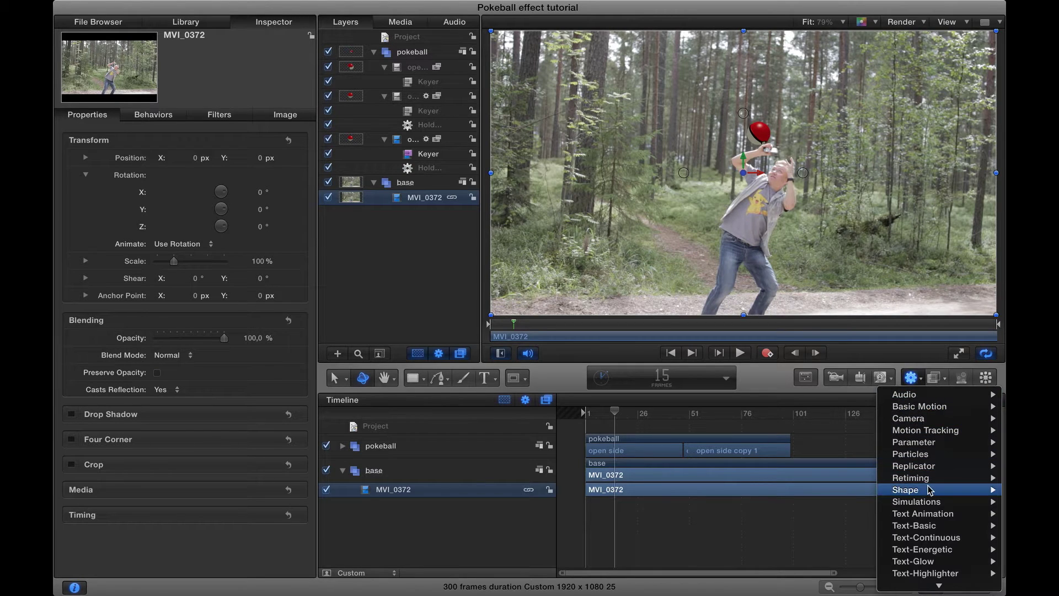
mouse_move(926, 478)
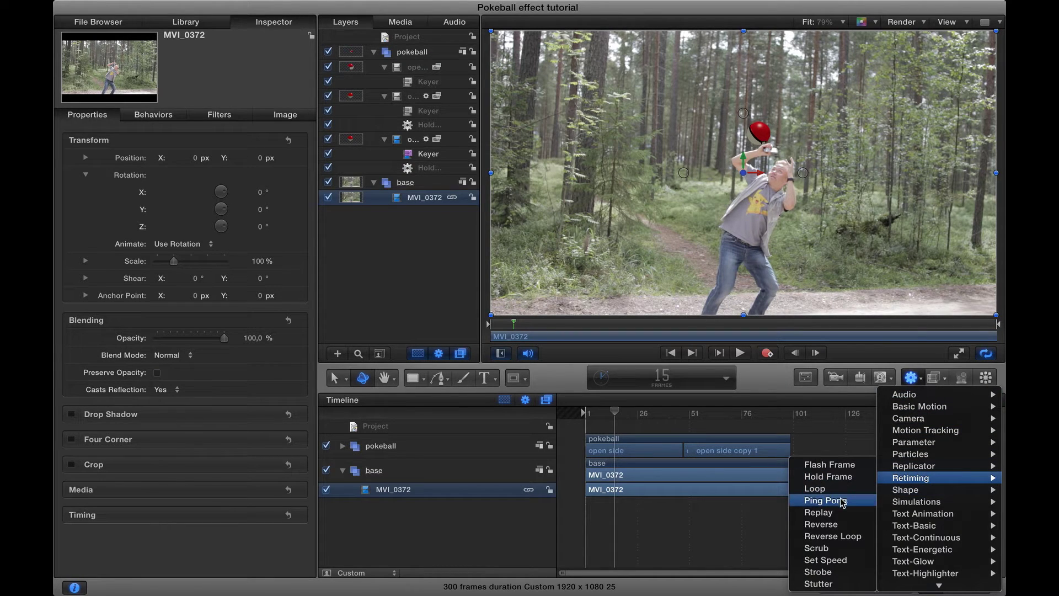
click(826, 560)
drag(604, 504, 633, 508)
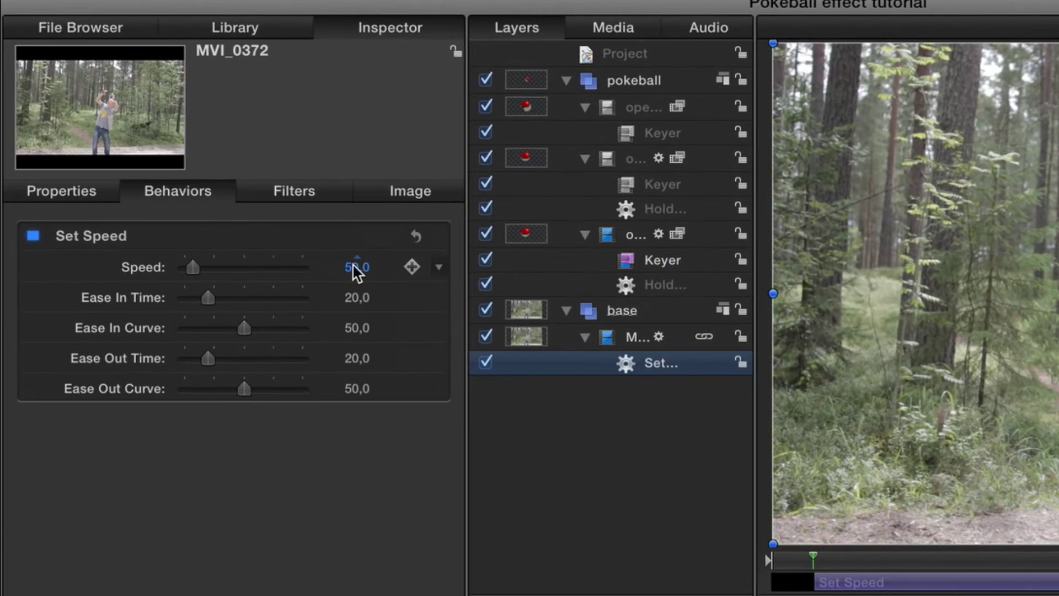
Set the Set Speed behavior's Speed to 30 and Ease In Time to 3, and preview the slowdown
click(356, 269)
text(30)
key(Return)
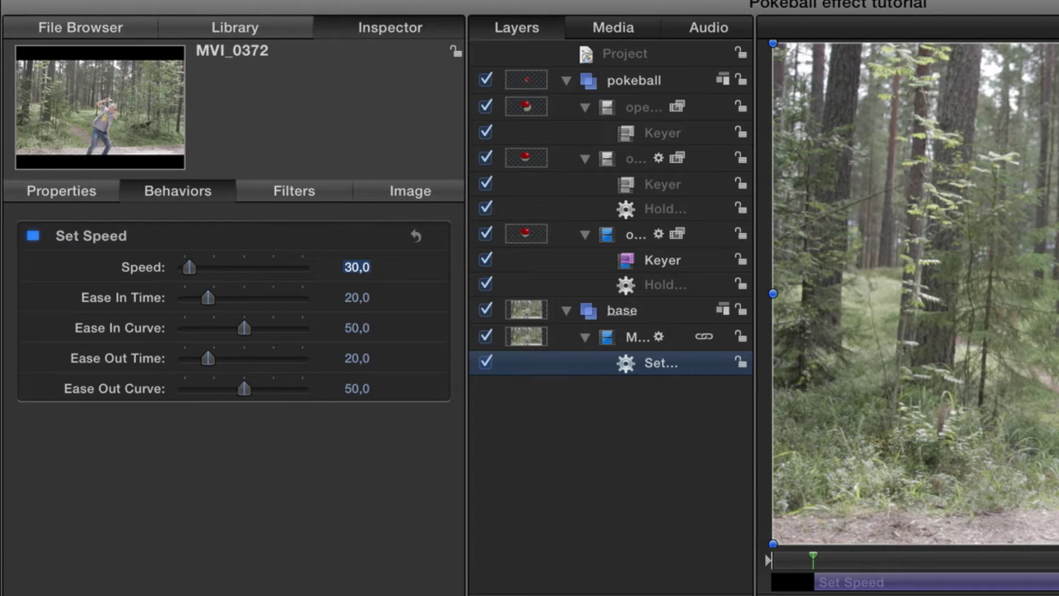
key(Tab)
text(3)
key(Return)
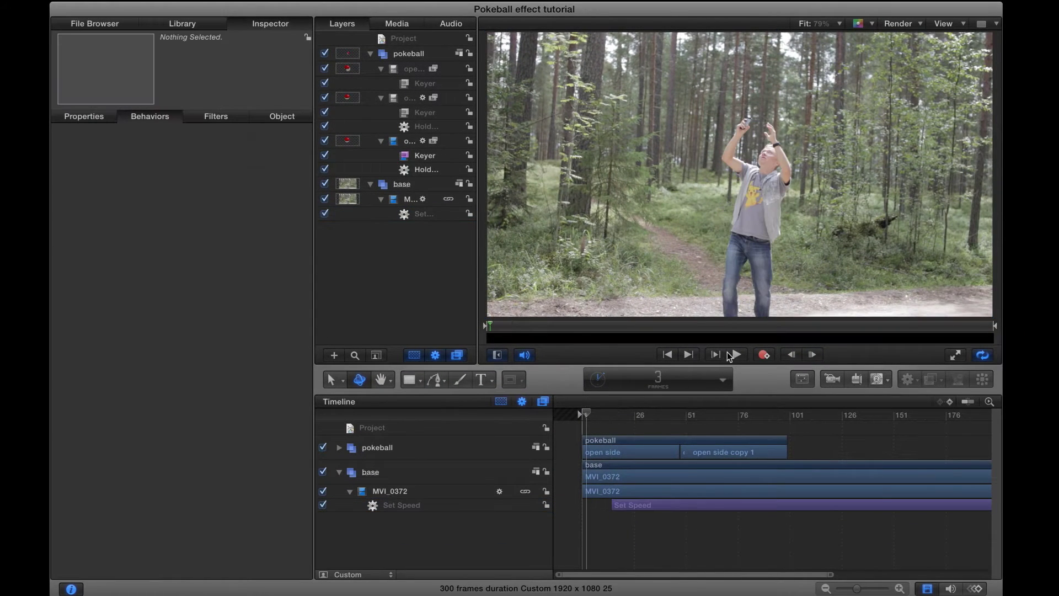
click(734, 355)
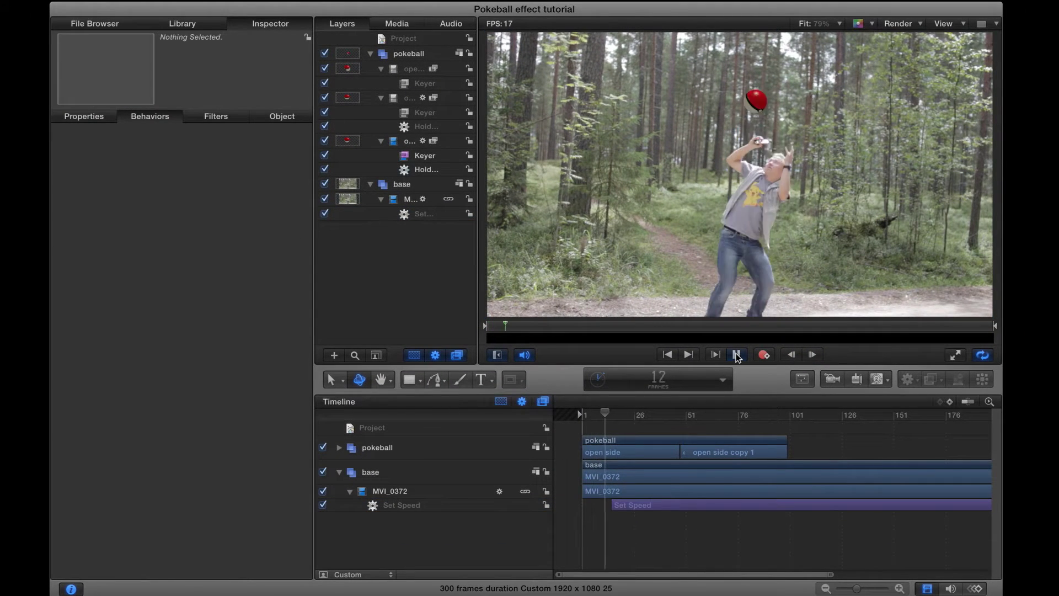
click(737, 355)
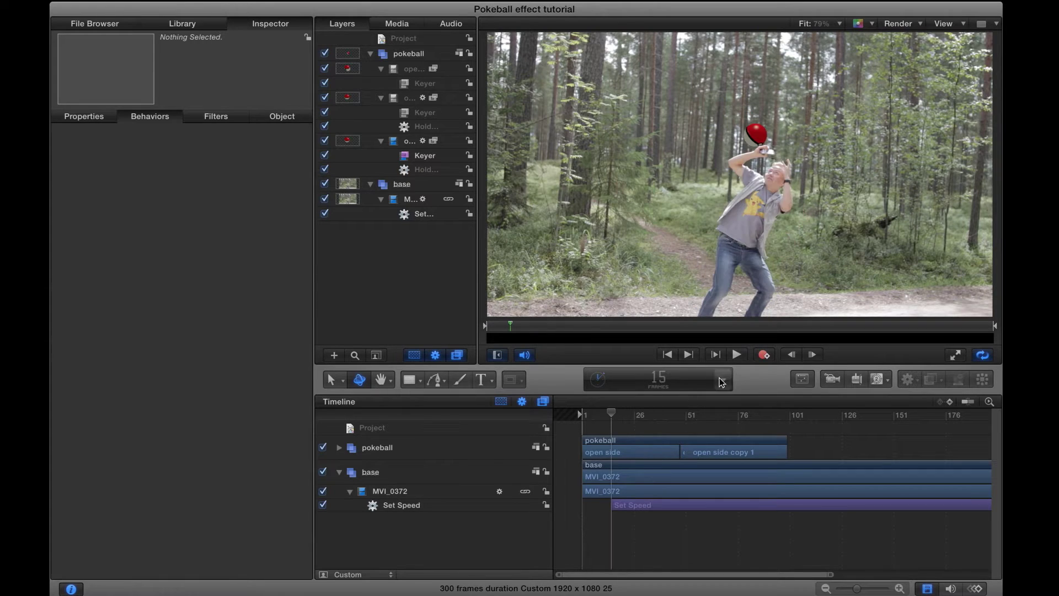
Add a Hold Frame retiming behavior to the MVI_0372 clip from frame 27 onward and play back the result
click(792, 354)
click(809, 356)
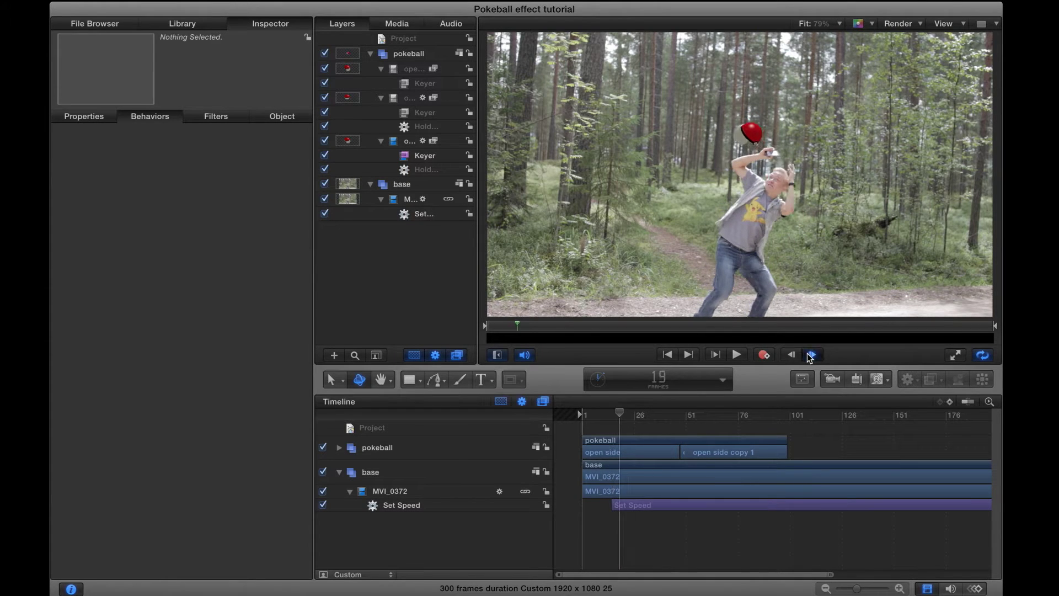
click(809, 356)
click(809, 356)
click(809, 356)
click(809, 356)
click(809, 356)
click(809, 355)
click(809, 356)
click(809, 356)
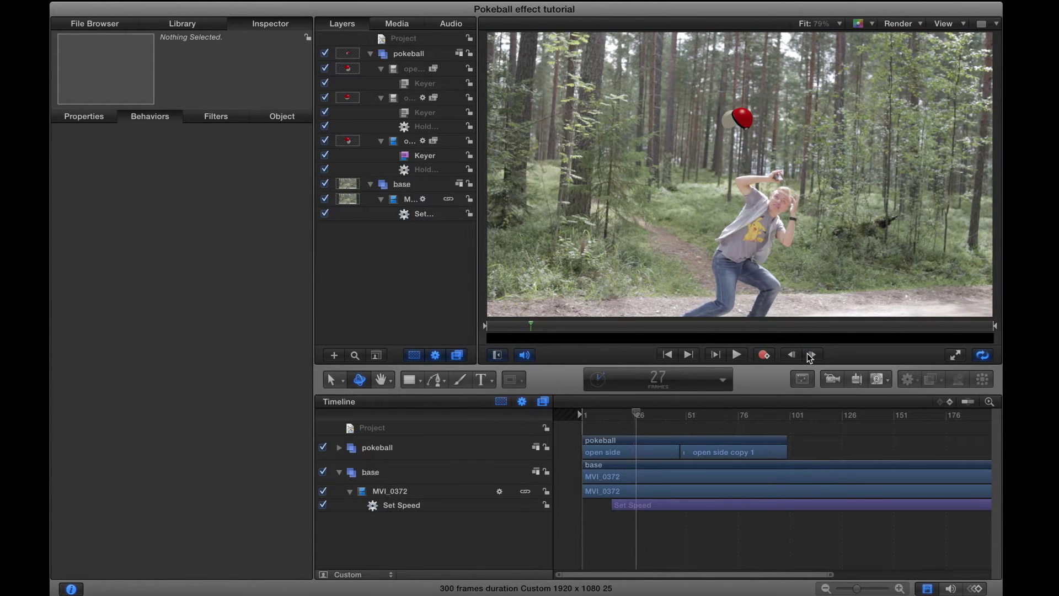
click(406, 490)
click(909, 379)
mouse_move(931, 486)
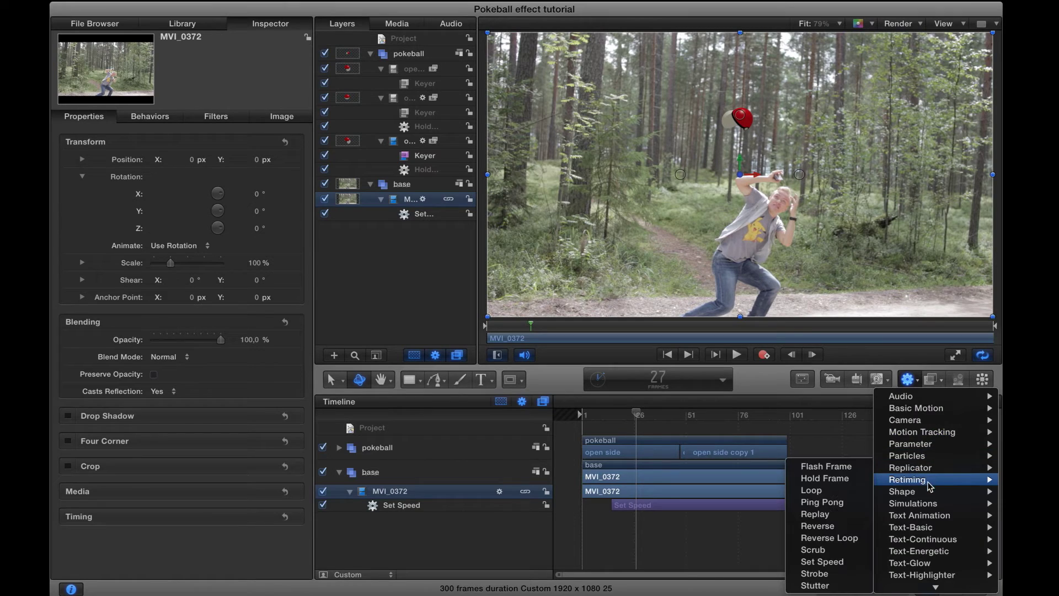
click(845, 480)
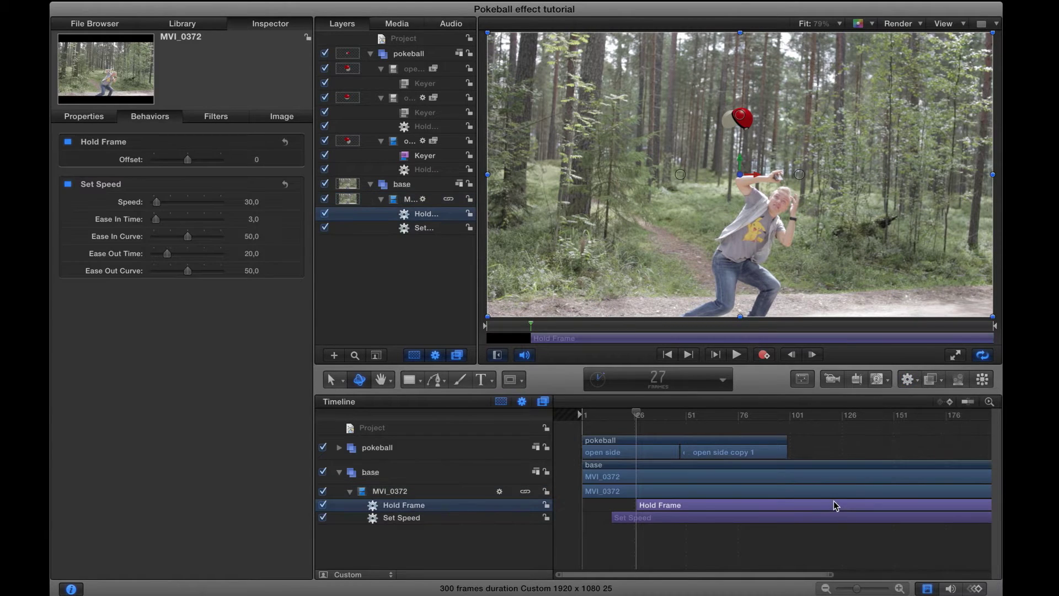
drag(638, 419, 525, 434)
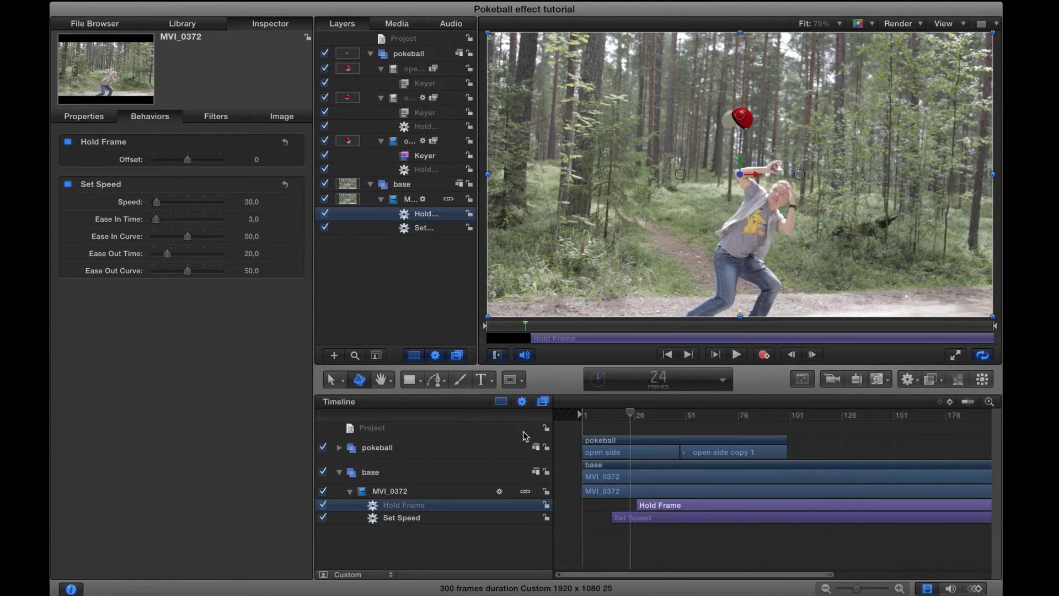
click(737, 354)
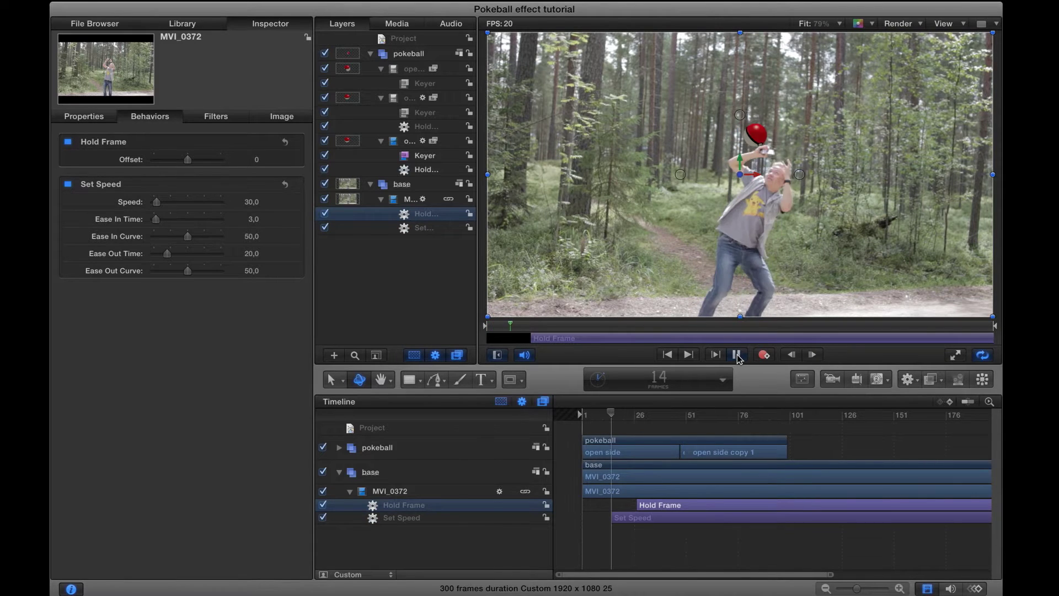
click(738, 354)
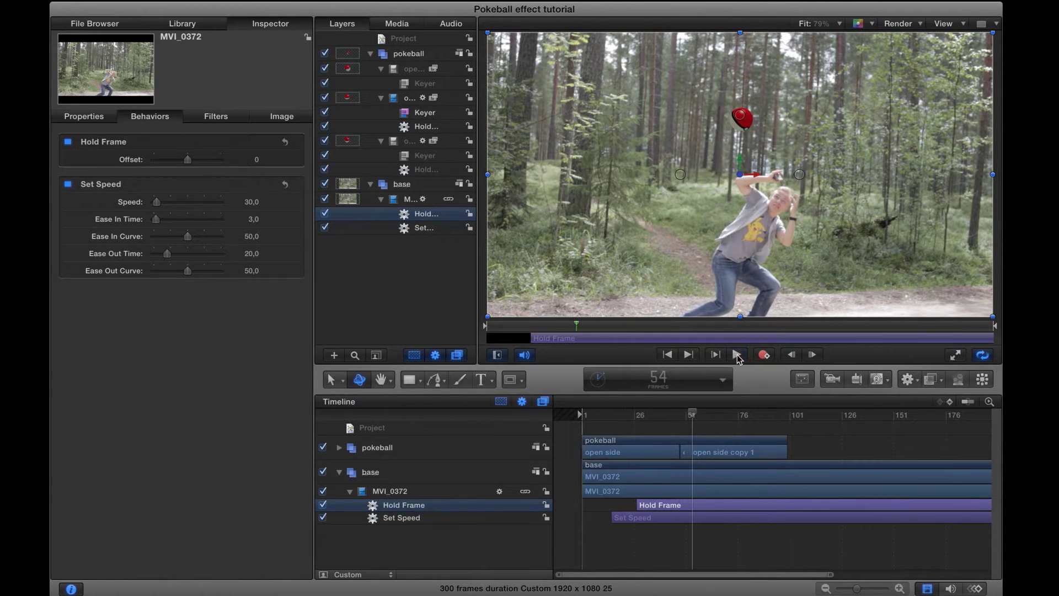
Create a new group between the pokeball and base groups at frame 15 and name it effect
click(595, 541)
click(611, 415)
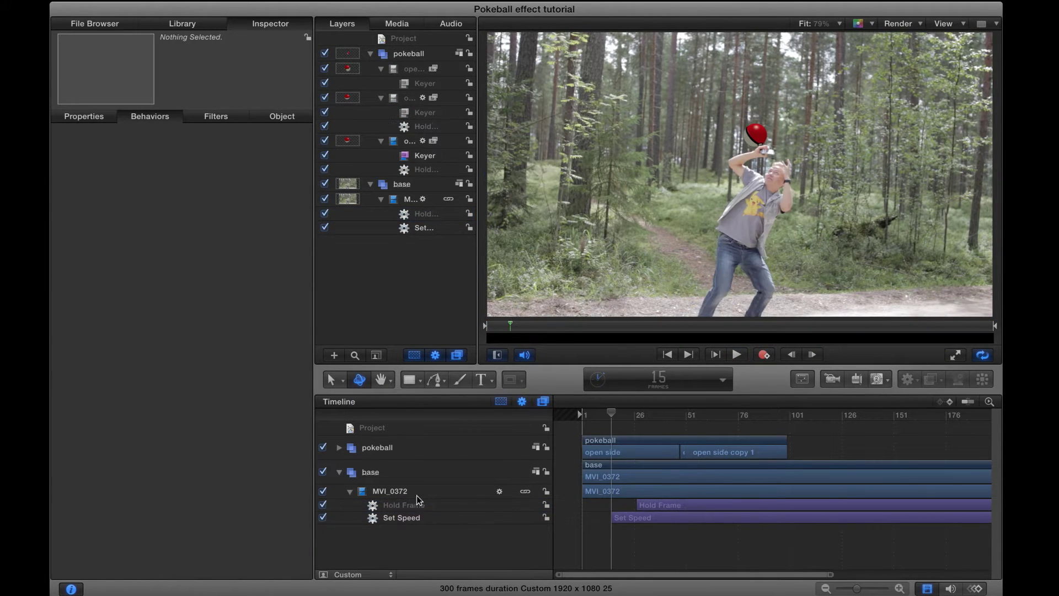
click(350, 492)
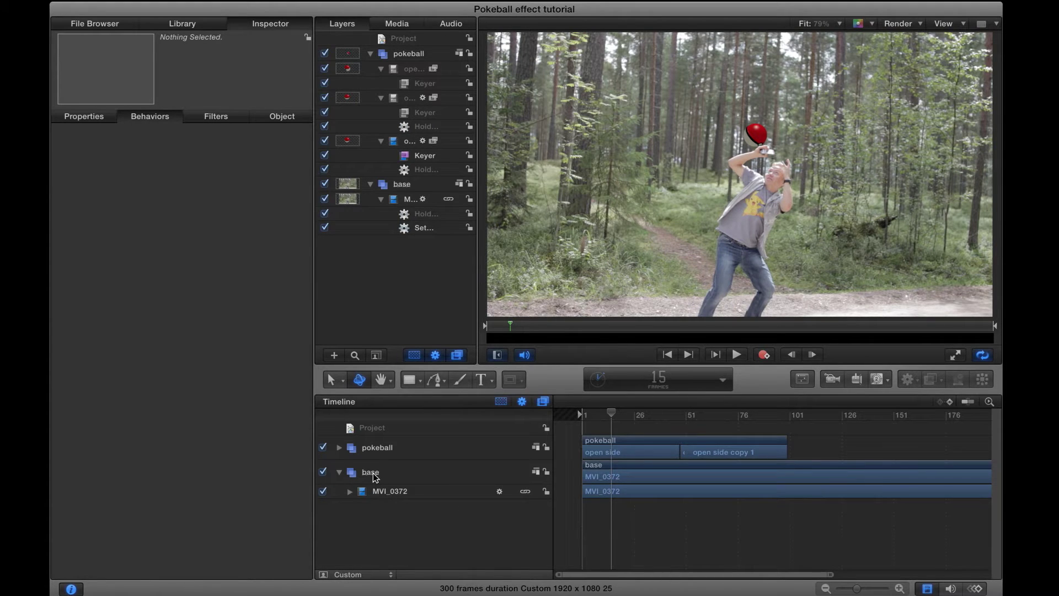
key(super+shift+n)
drag(371, 443, 347, 477)
double_click(393, 467)
text(effect)
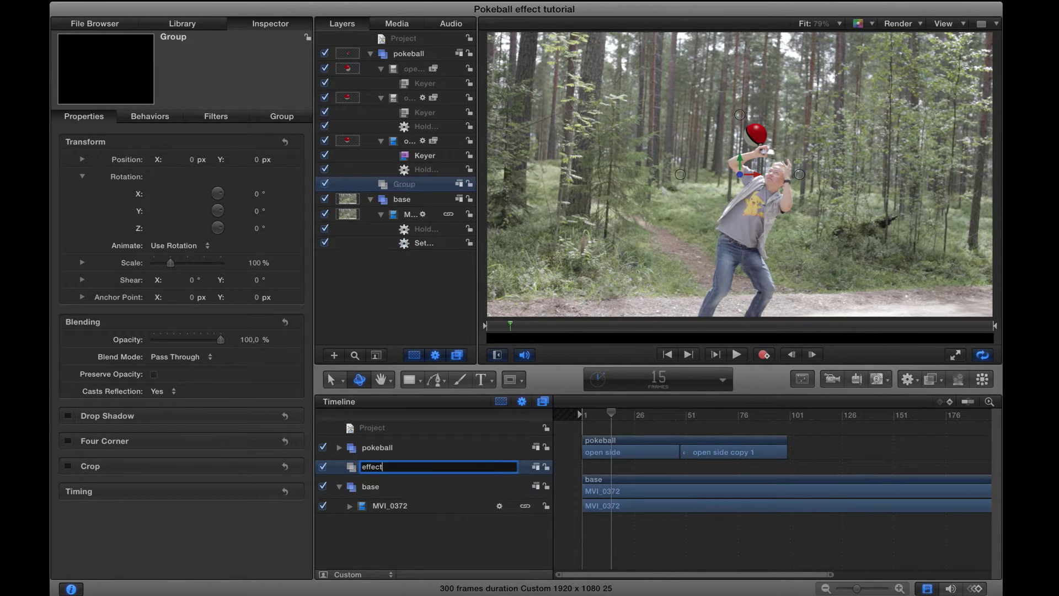
Duplicate the MVI_0372 clip inside the base group
click(405, 507)
key(super+d)
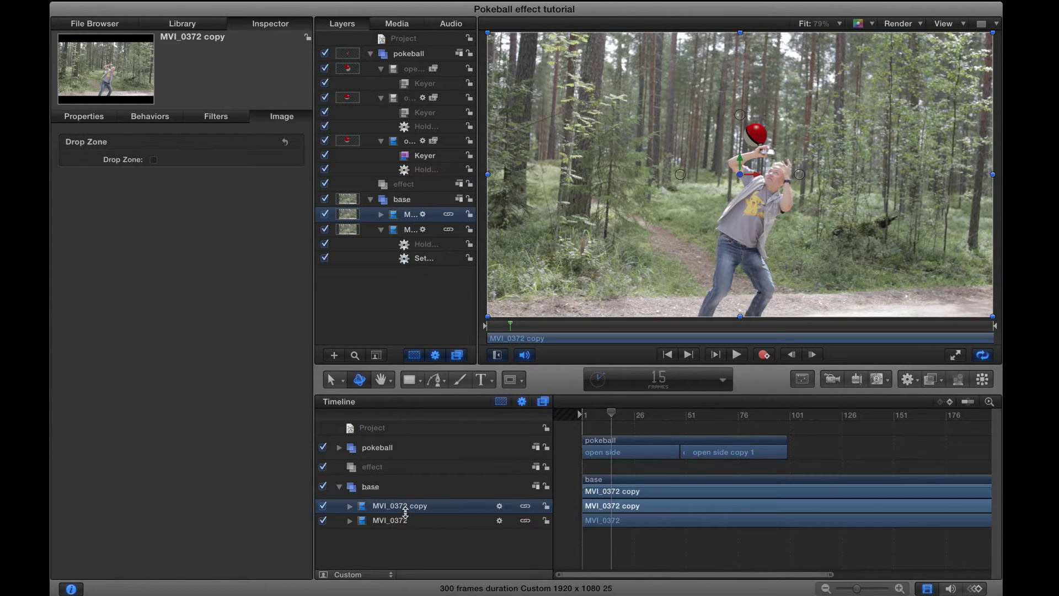
Move the MVI_0372 copy into the effect group and rename it red
drag(396, 507, 392, 470)
double_click(410, 484)
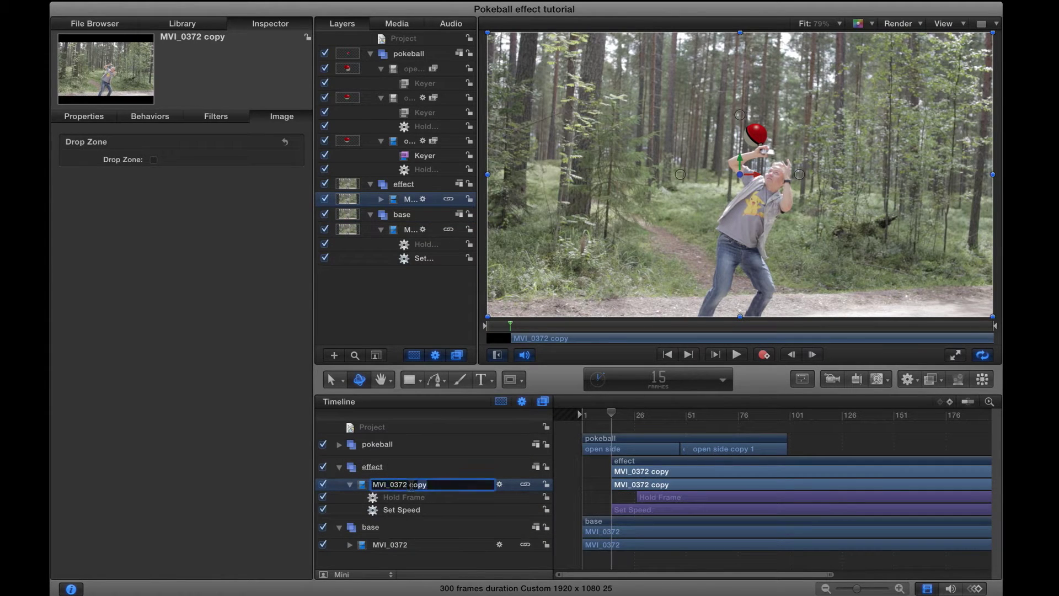
key(Return)
Duplicate the MVI_0372 clip in the base group, solo the copy and delete its Set Speed behavior
click(395, 545)
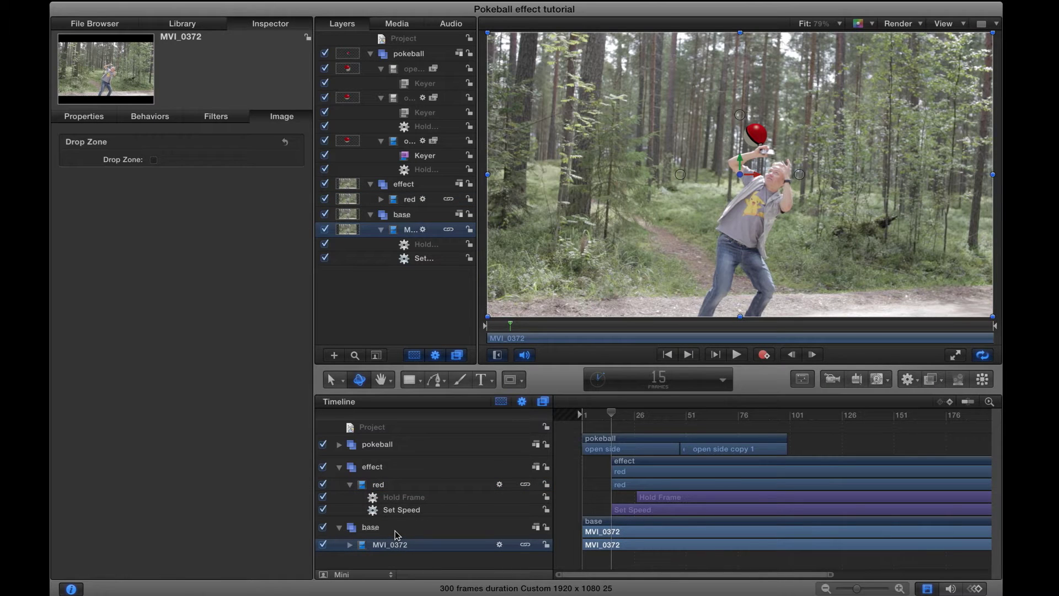
key(super+d)
key(ctrl+s)
scroll(627, 545, down, 1)
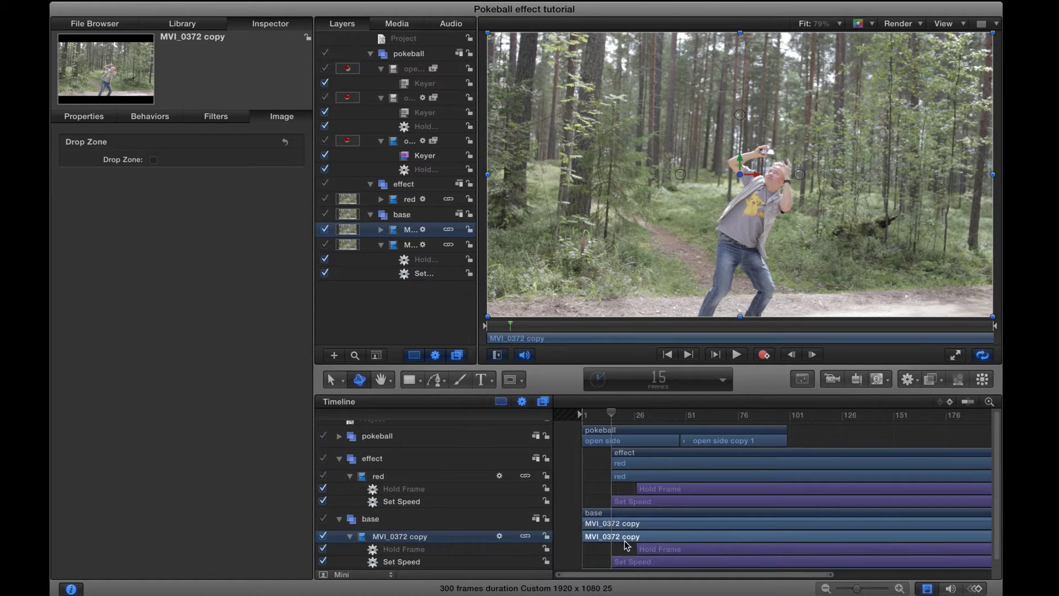
click(640, 561)
click(639, 561)
key(Delete)
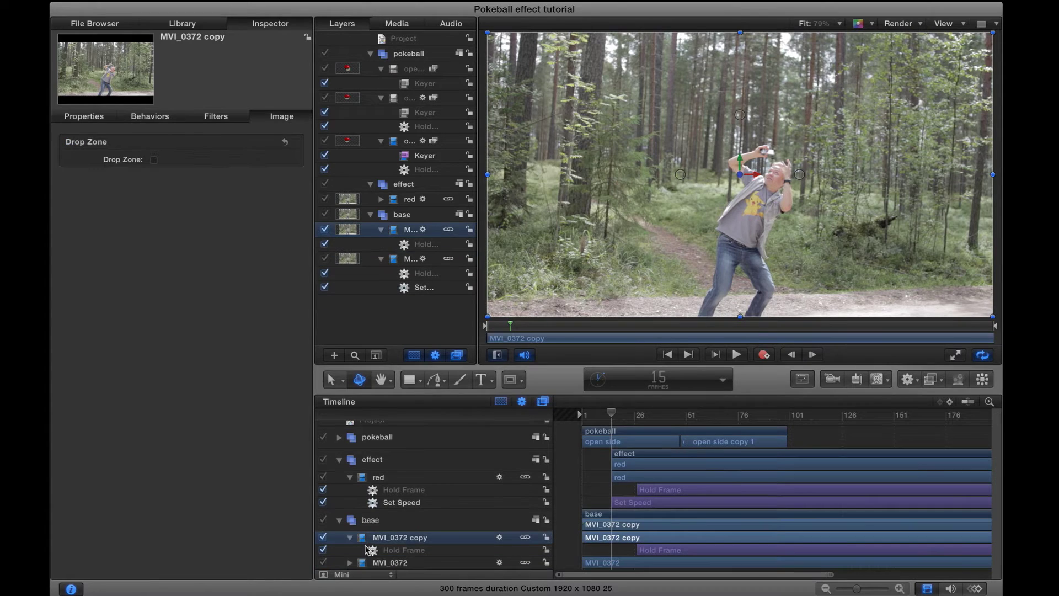
Slide the MVI_0372 copy earlier to its empty-forest footage, trim its start to frame 15 and remove its Hold Frame behavior
click(323, 550)
drag(791, 534, 359, 531)
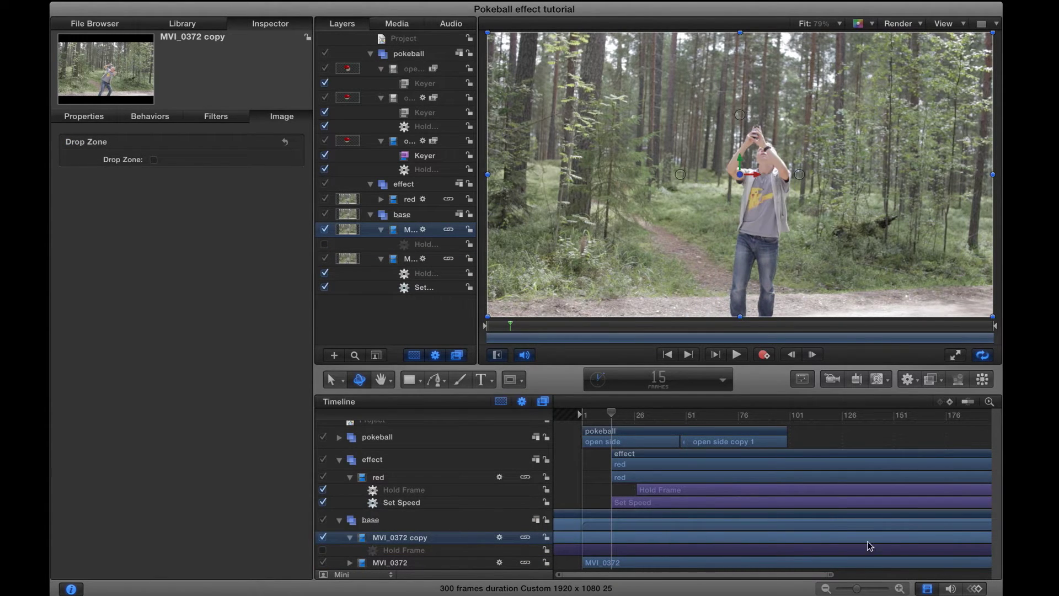
drag(915, 539, 370, 516)
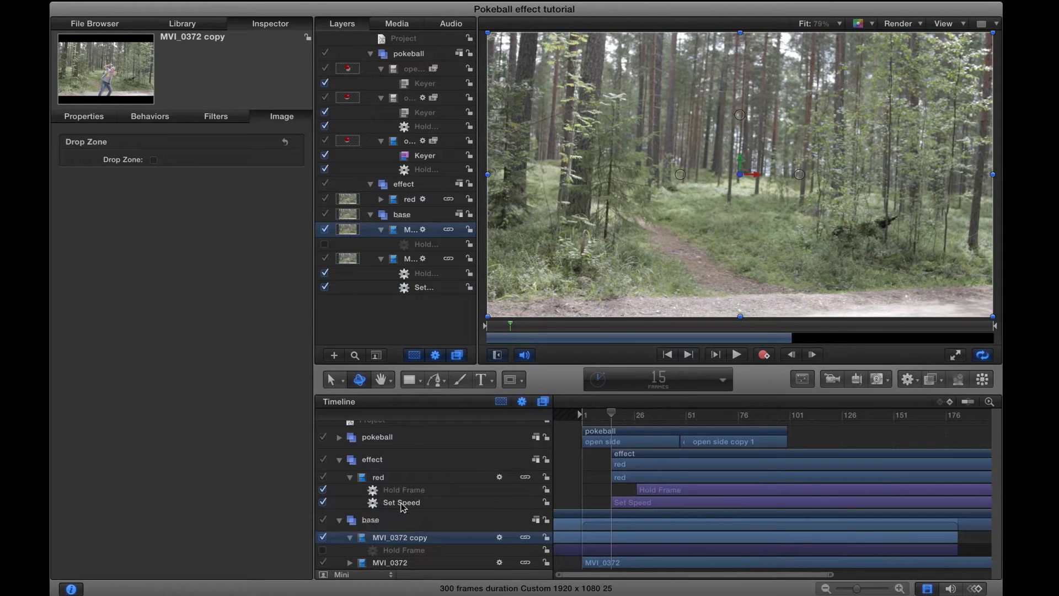
click(605, 552)
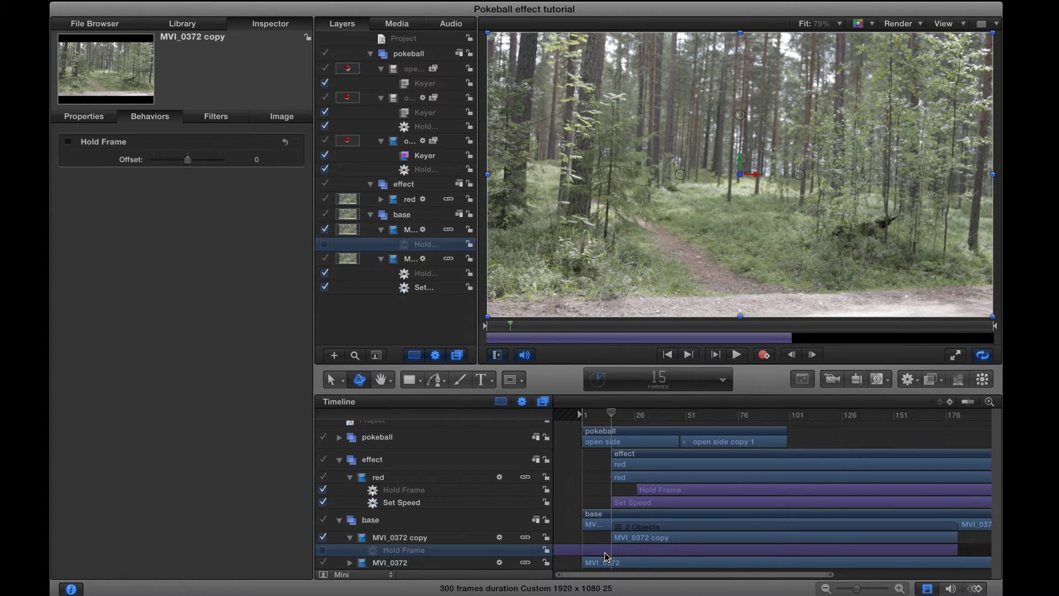
key(Delete)
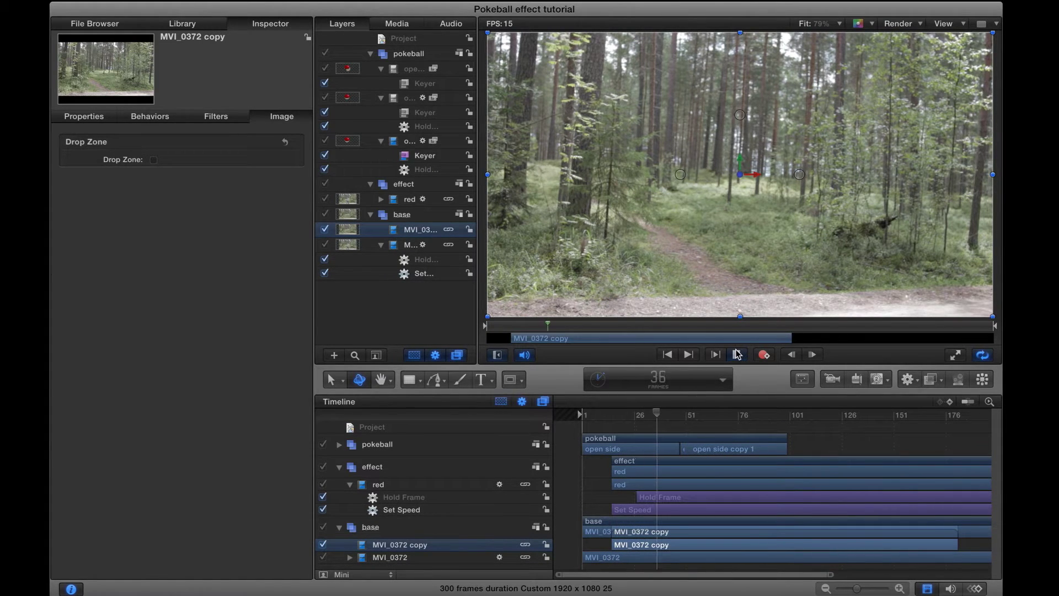
Rename the empty-forest copy as clean plate and hide it
double_click(430, 545)
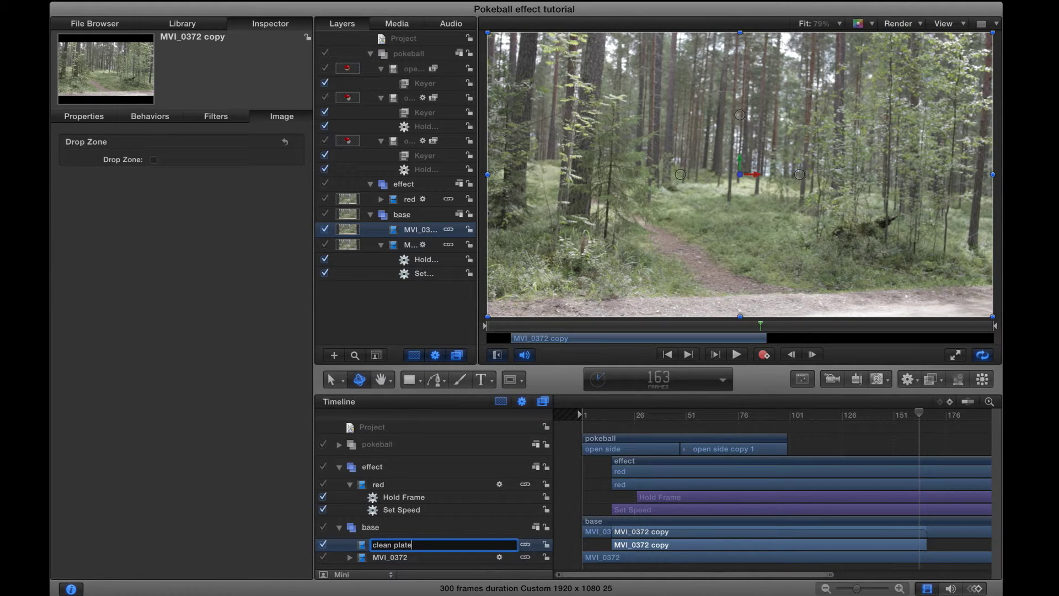
text(clean plate)
key(Return)
click(322, 544)
Draw a Bezier mask around the man on the red clip at frame 15
click(393, 485)
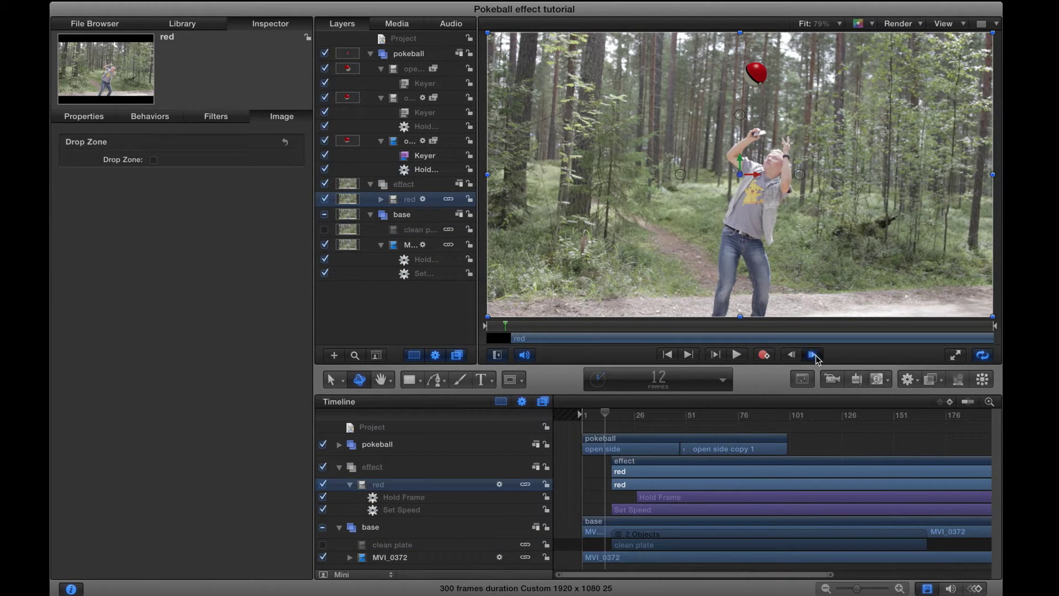
click(815, 356)
click(814, 356)
click(814, 356)
click(509, 381)
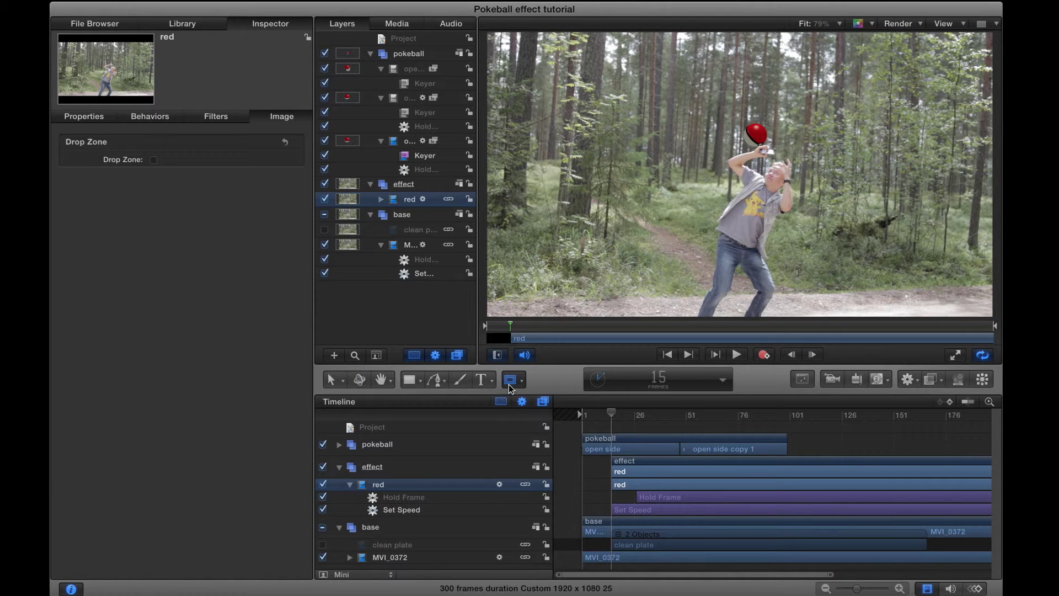
click(514, 379)
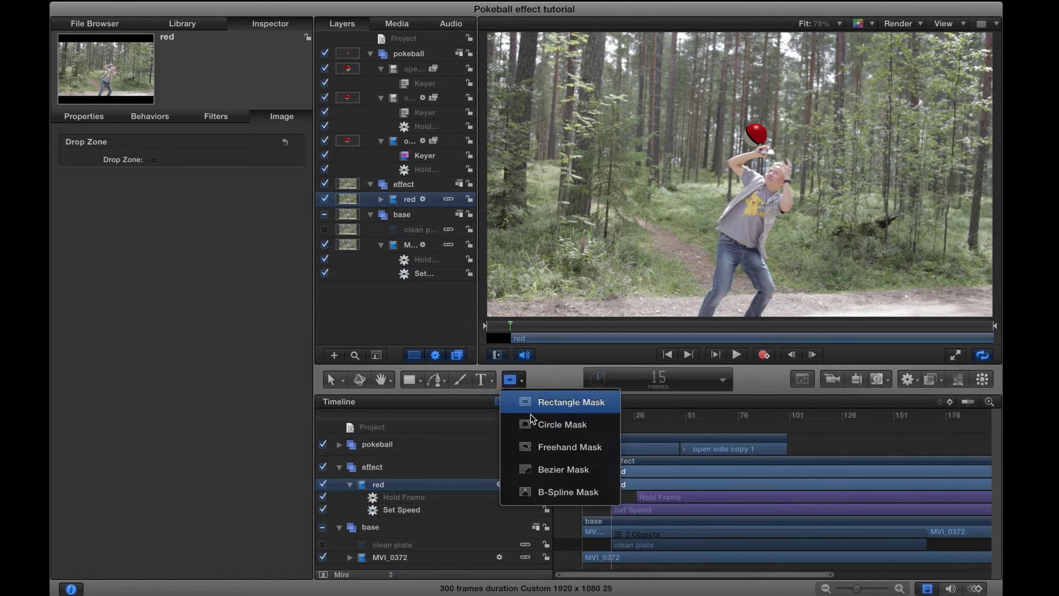
click(556, 456)
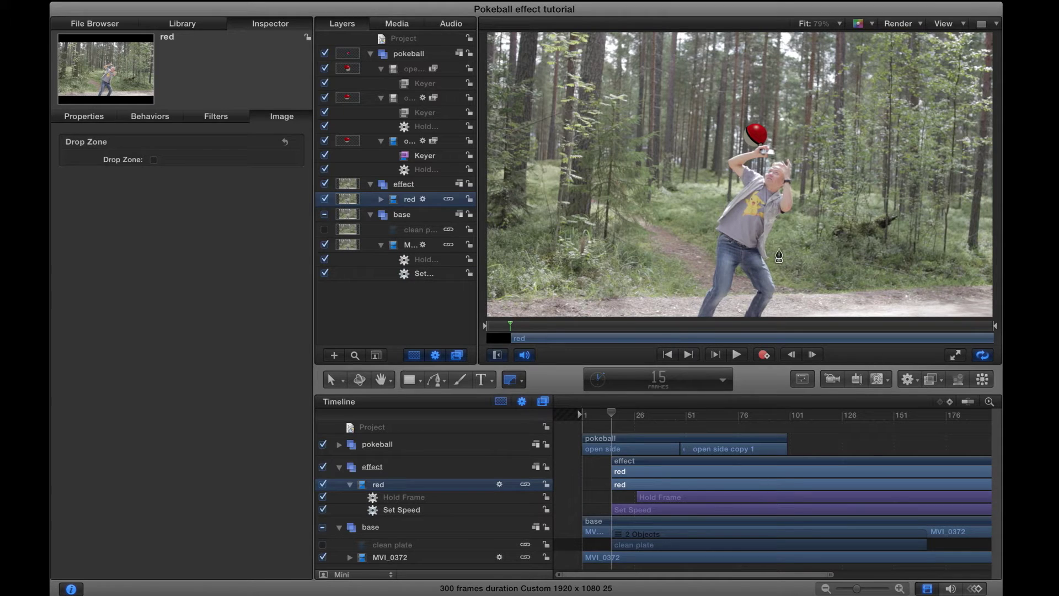
scroll(811, 249, up, 4)
scroll(812, 250, down, 2)
scroll(811, 250, down, 3)
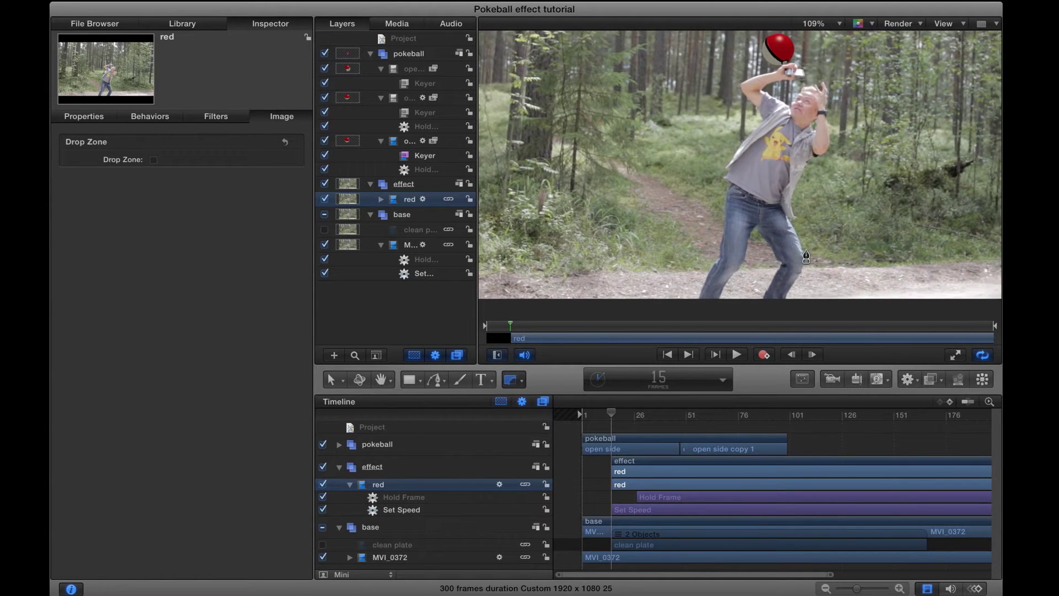
scroll(805, 253, up, 2)
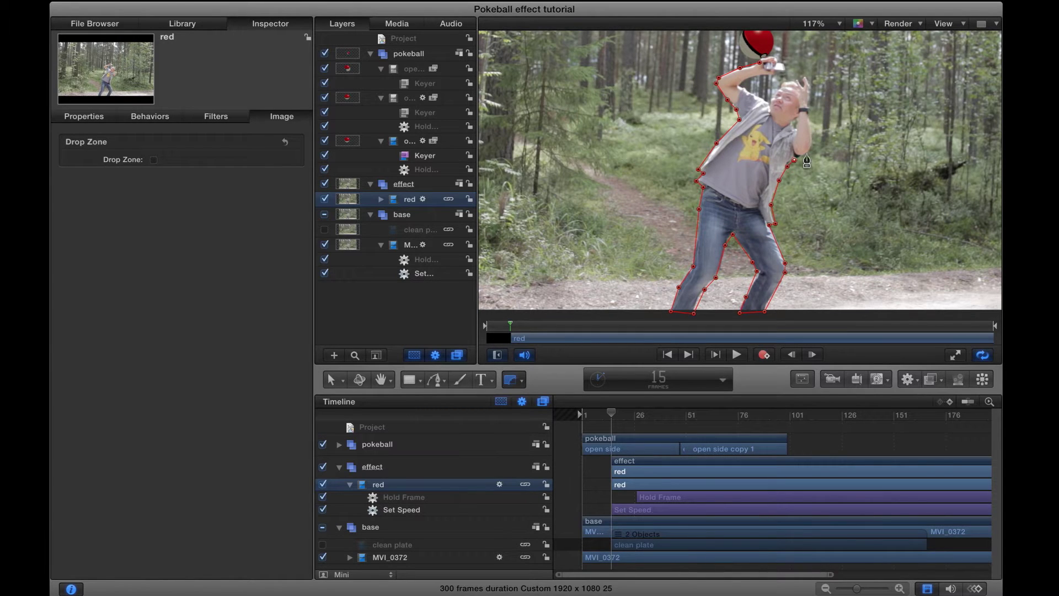
Reshape the Bezier mask at frame 17 to follow the man's raised arms, torso and legs
drag(719, 78, 716, 77)
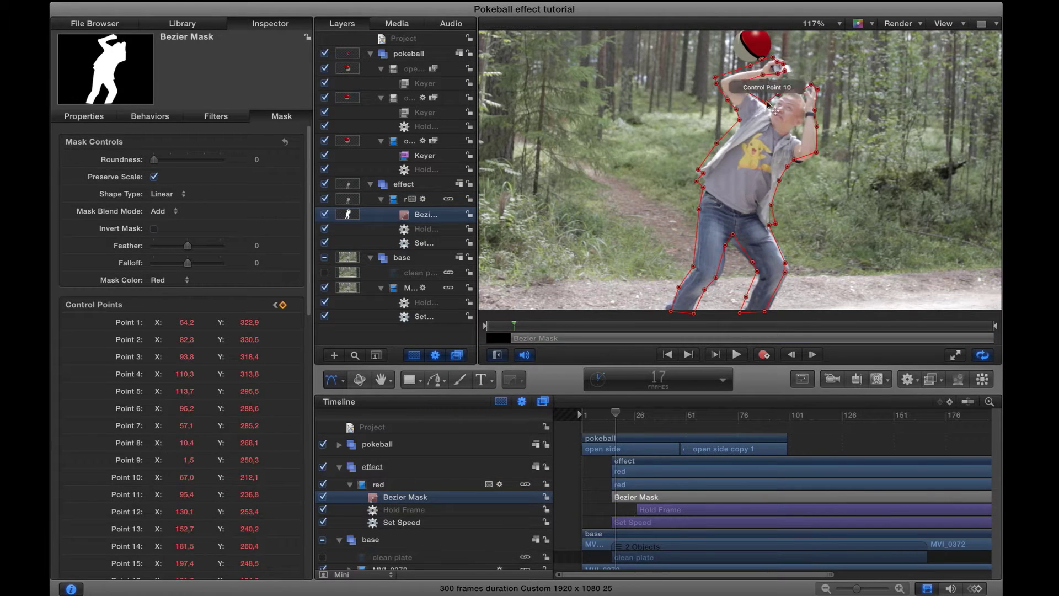
drag(767, 103, 770, 105)
drag(784, 71, 791, 70)
drag(715, 77, 720, 81)
drag(716, 142, 720, 147)
drag(703, 187, 698, 207)
drag(679, 287, 667, 308)
drag(732, 234, 732, 241)
drag(795, 160, 808, 171)
Advance to frame 20 and move the Bezier mask's points to match the man's new pose
key(Right)
key(Right)
key(Right)
drag(779, 181, 785, 185)
drag(817, 89, 820, 99)
mouse_move(791, 87)
mouse_down()
mouse_move(787, 102)
mouse_move(750, 95)
mouse_move(798, 81)
mouse_up()
drag(739, 125, 740, 134)
drag(699, 208, 697, 220)
drag(667, 308, 652, 313)
drag(725, 246, 792, 259)
Advance another three frames and refit the mask points around the man's elbow, head, hands and legs
key(Right)
key(Right)
key(Right)
mouse_move(808, 172)
mouse_down()
mouse_move(810, 192)
mouse_move(817, 172)
mouse_up()
drag(771, 114, 750, 104)
drag(798, 82, 798, 95)
drag(785, 66, 773, 85)
drag(720, 154, 725, 159)
drag(725, 283, 726, 285)
Advance to frame 27 and start refitting the mask around the man's lowered elbow
key(Right)
key(Right)
key(Right)
key(Right)
drag(810, 192, 805, 210)
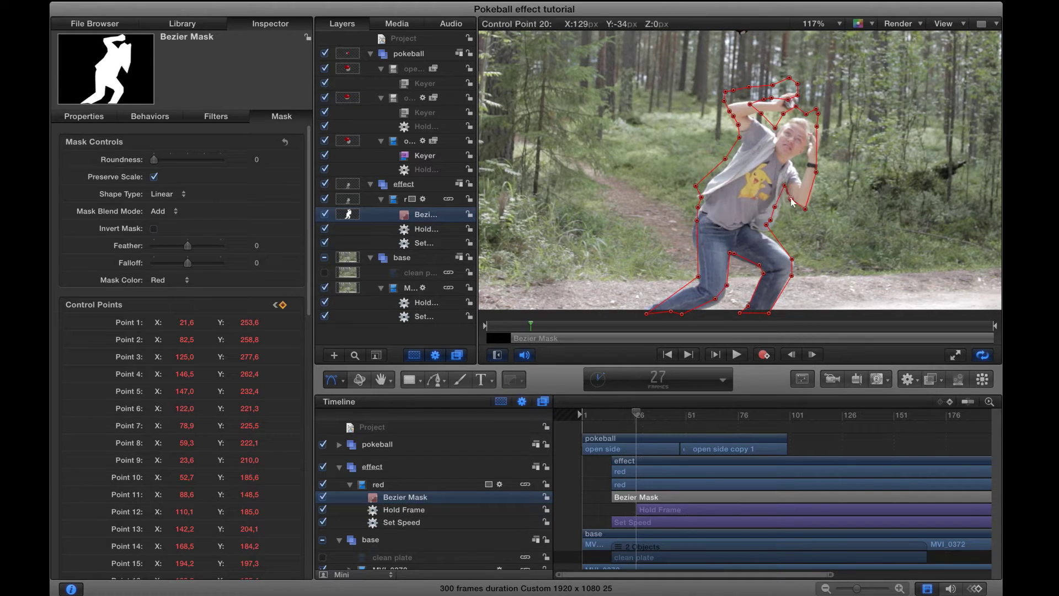
Step back through the mask's Shape Animation keyframes and forward again to frame 27 to check the outline against the man
click(791, 356)
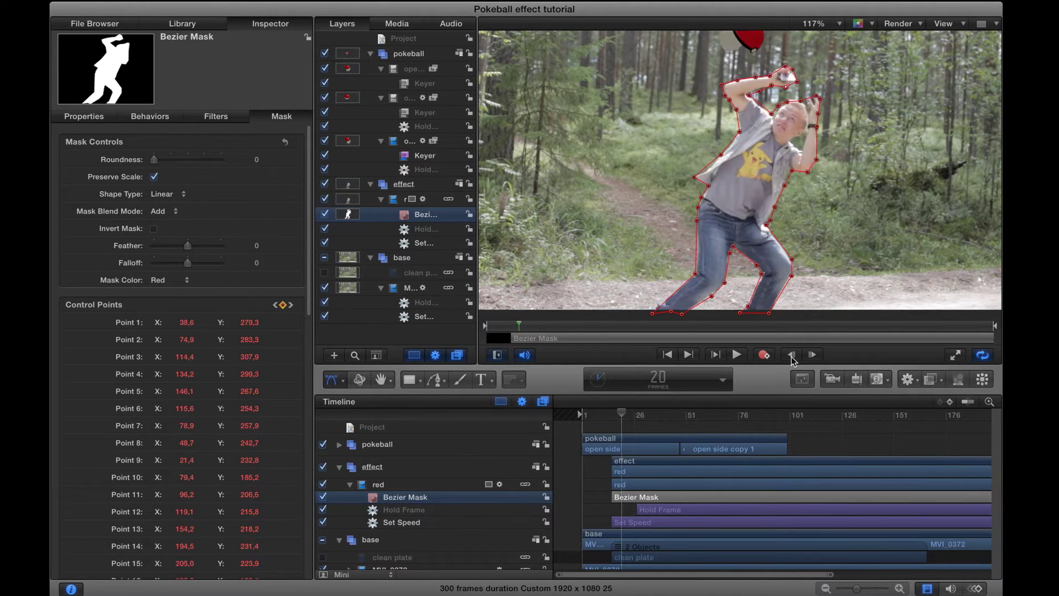
click(792, 356)
key(super+8)
click(813, 356)
click(677, 535)
click(814, 354)
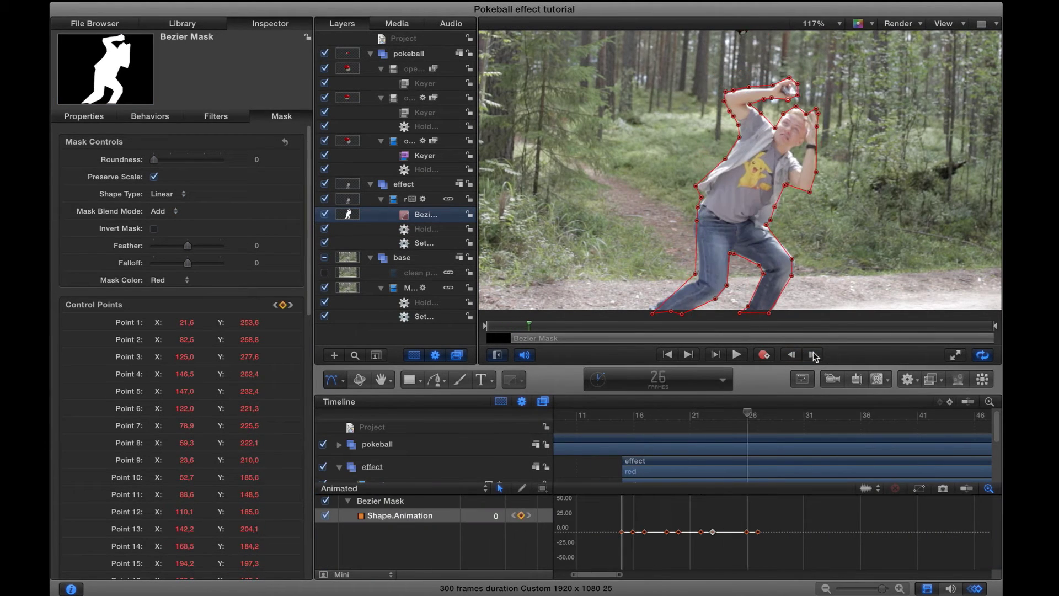
click(813, 355)
key(super+8)
Adjust the Bezier mask at frame 27 to fit the man's raised hand, back, arm and legs
drag(789, 78, 781, 94)
drag(725, 159, 717, 173)
drag(715, 299, 721, 303)
drag(792, 259, 795, 260)
drag(734, 90, 735, 126)
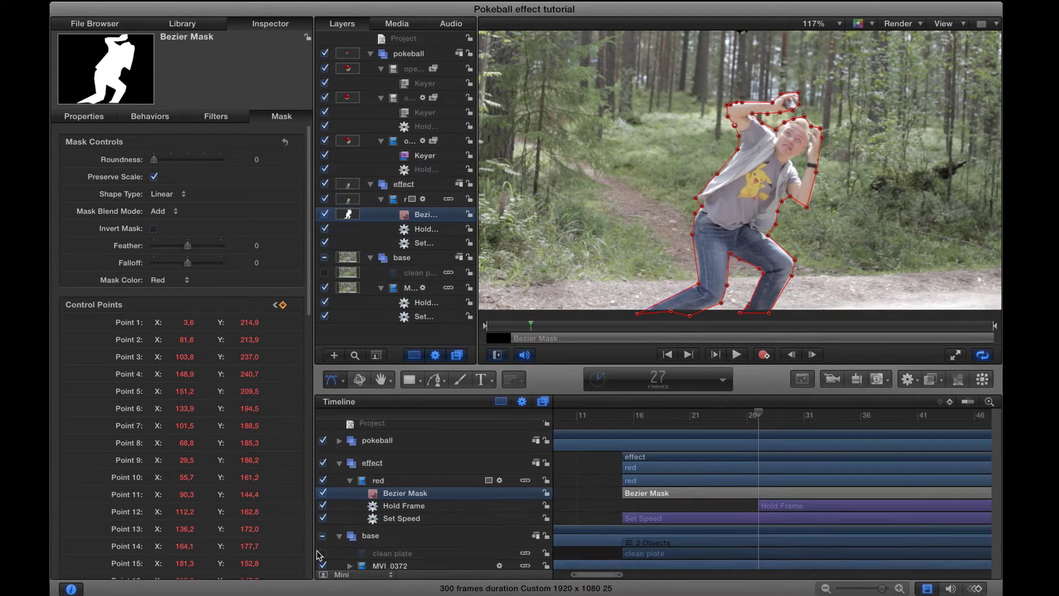
Show the clean plate layer and keyframe its Opacity at 0% at frame 15
click(323, 553)
click(652, 565)
click(447, 552)
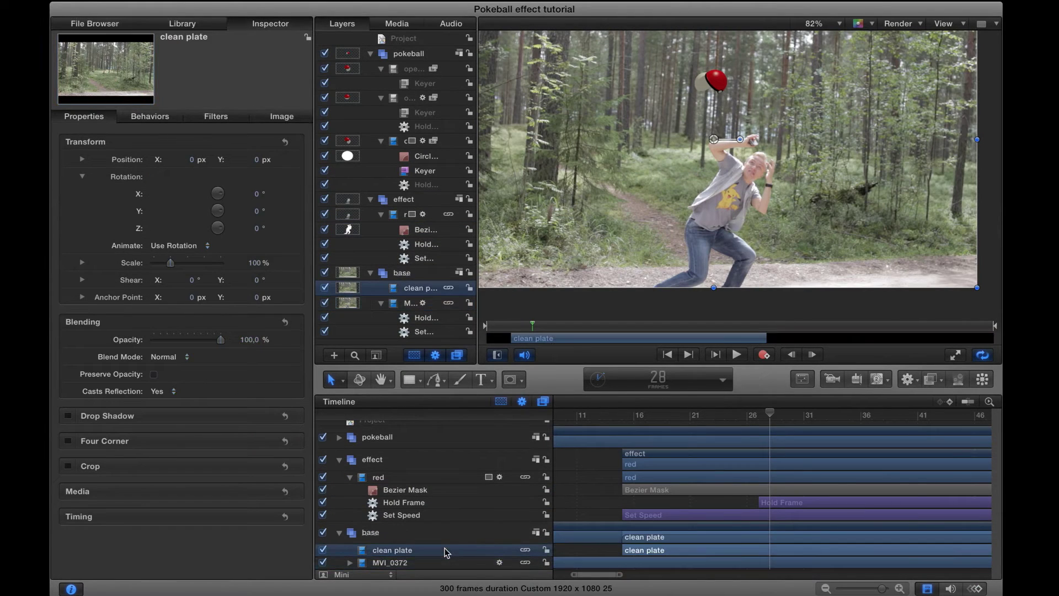
click(618, 412)
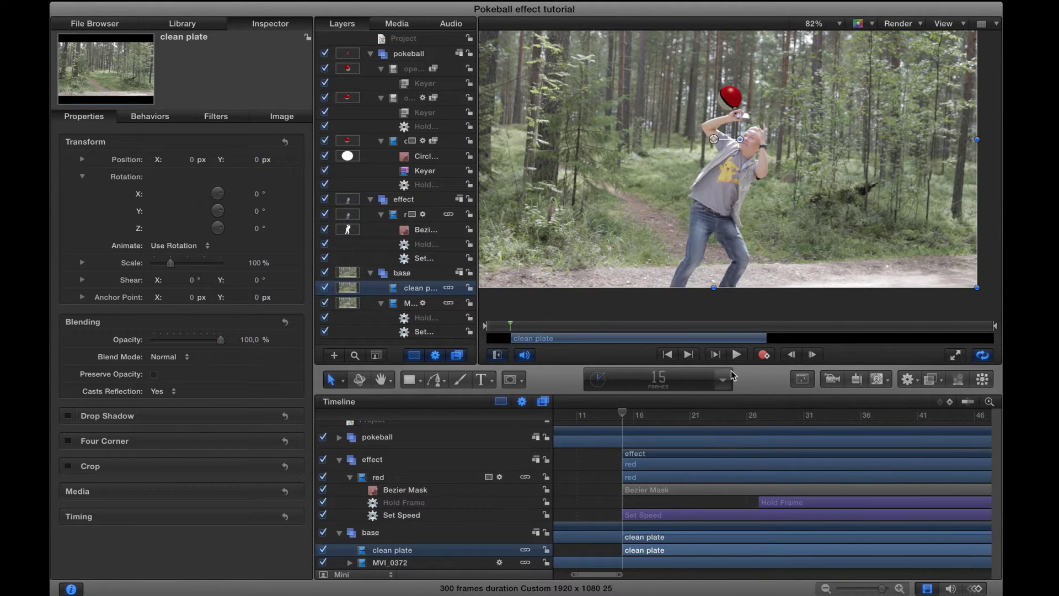
click(795, 356)
click(813, 355)
click(148, 344)
Advance the playhead frame by frame to frame 27, where the Hold Frame begins, with the clean plate selected
click(814, 355)
click(813, 356)
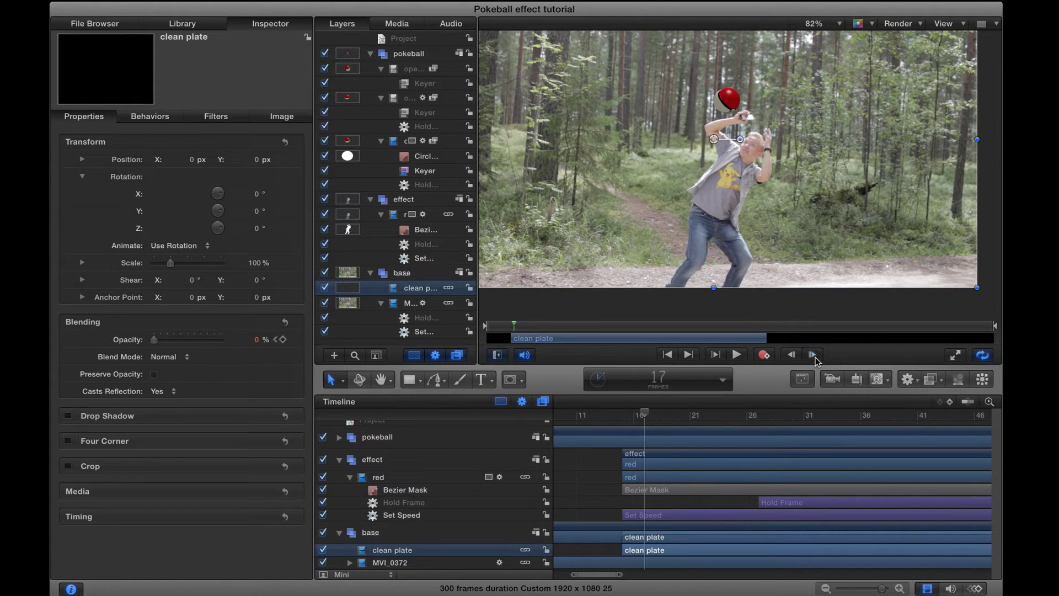
click(813, 355)
click(813, 355)
click(813, 355)
click(813, 356)
click(814, 355)
click(813, 355)
click(814, 355)
click(813, 355)
click(813, 355)
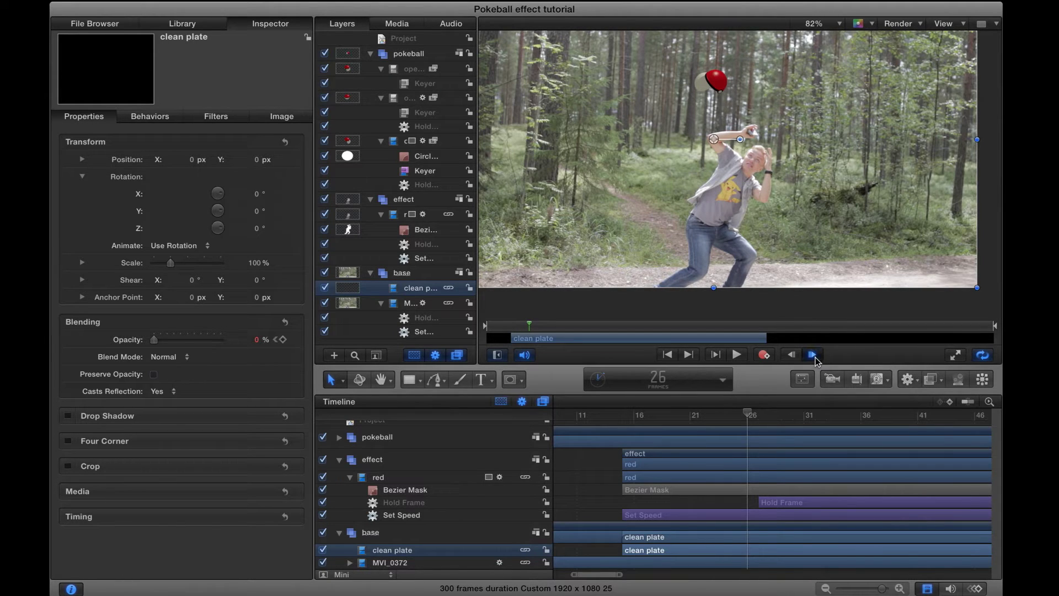
click(813, 355)
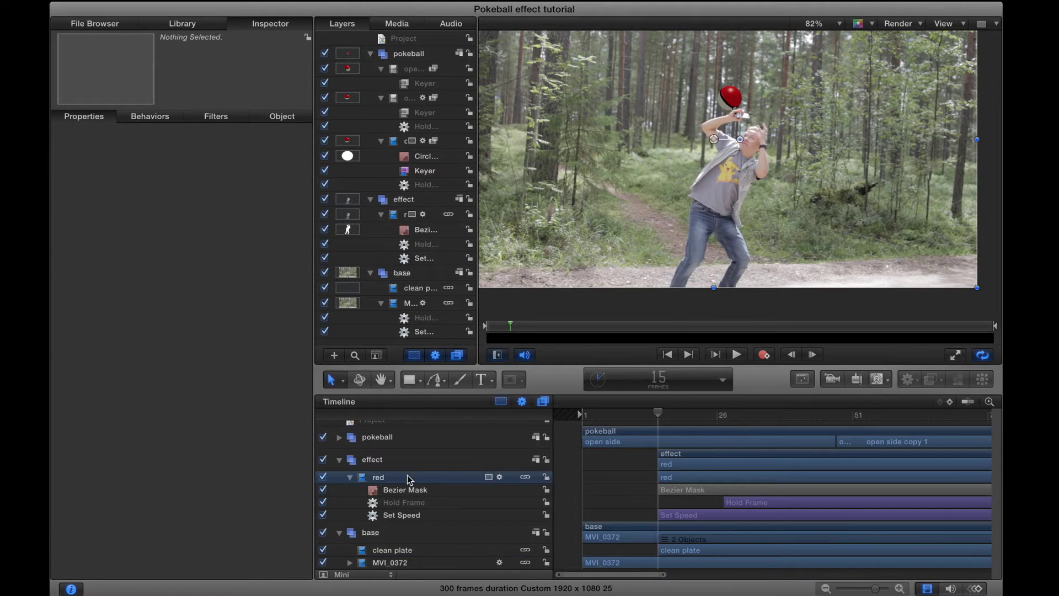
Solo the red layer, examine the masked cutout from frame 15 to frame 20, and turn solo off again
right_click(407, 475)
click(440, 483)
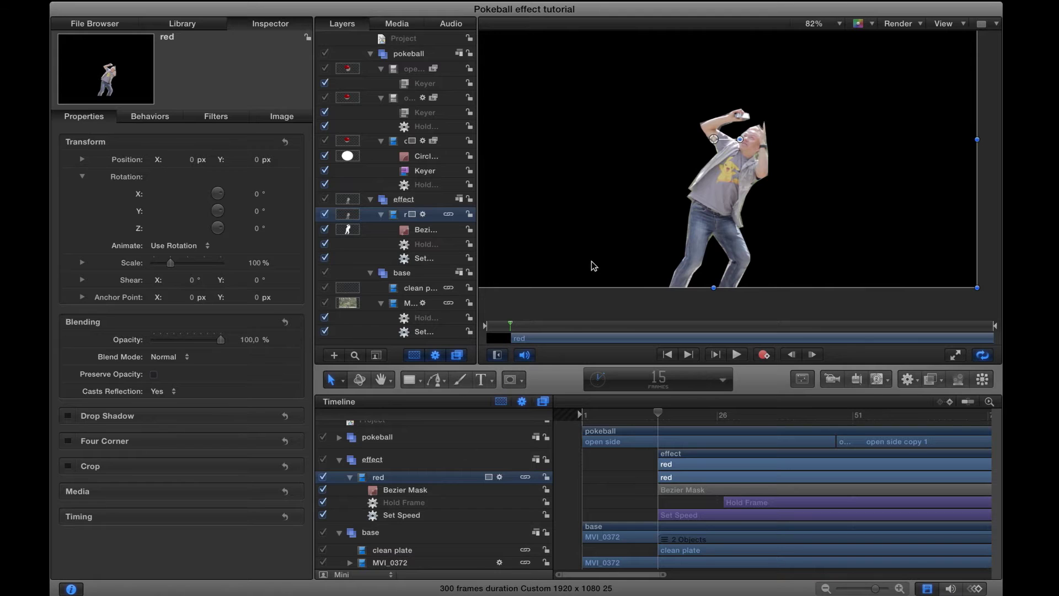
click(812, 354)
click(812, 354)
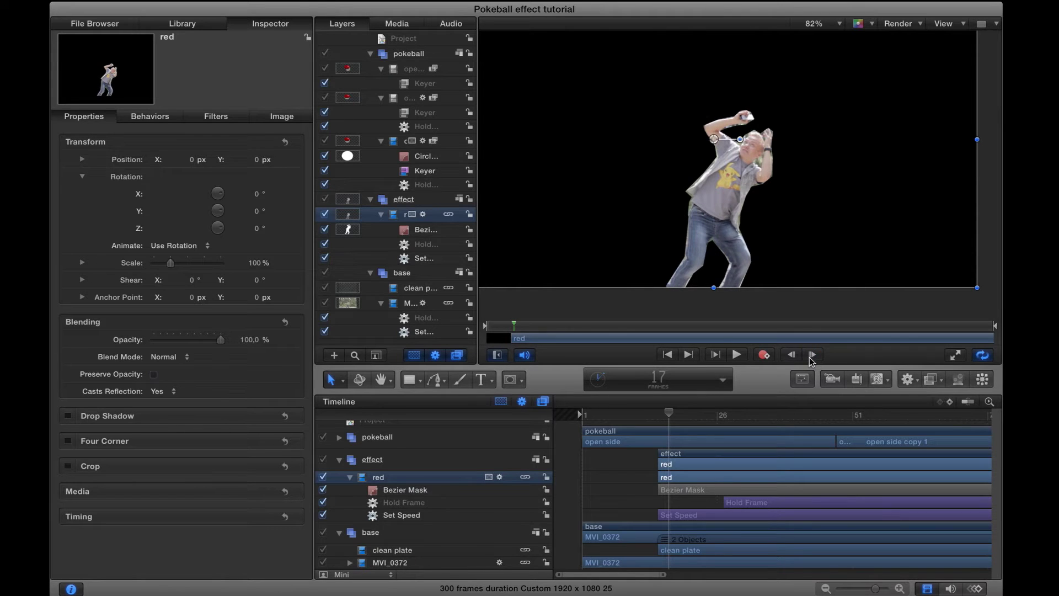
click(813, 354)
click(812, 354)
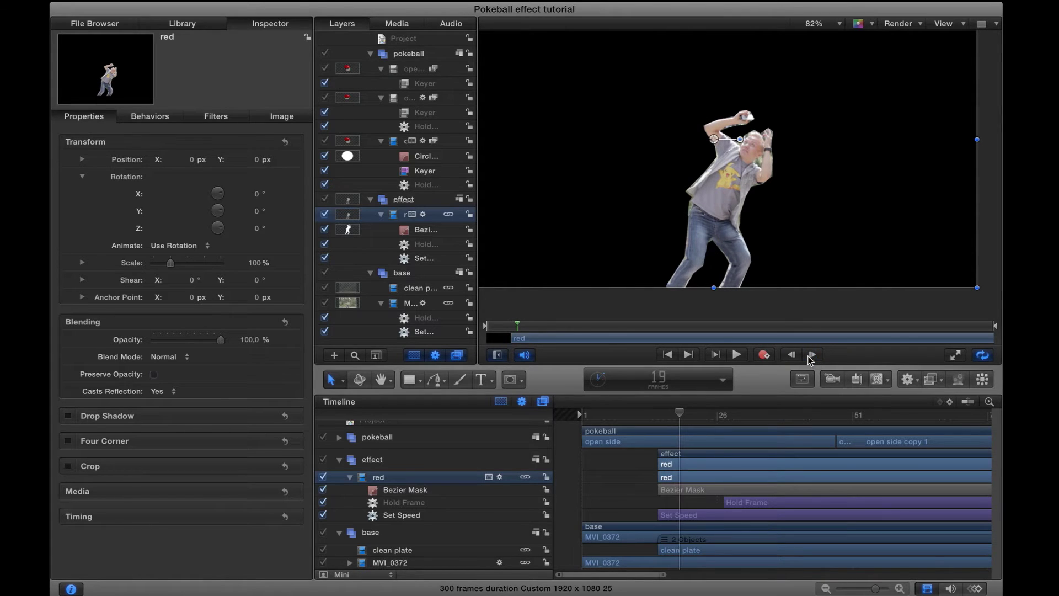
click(813, 354)
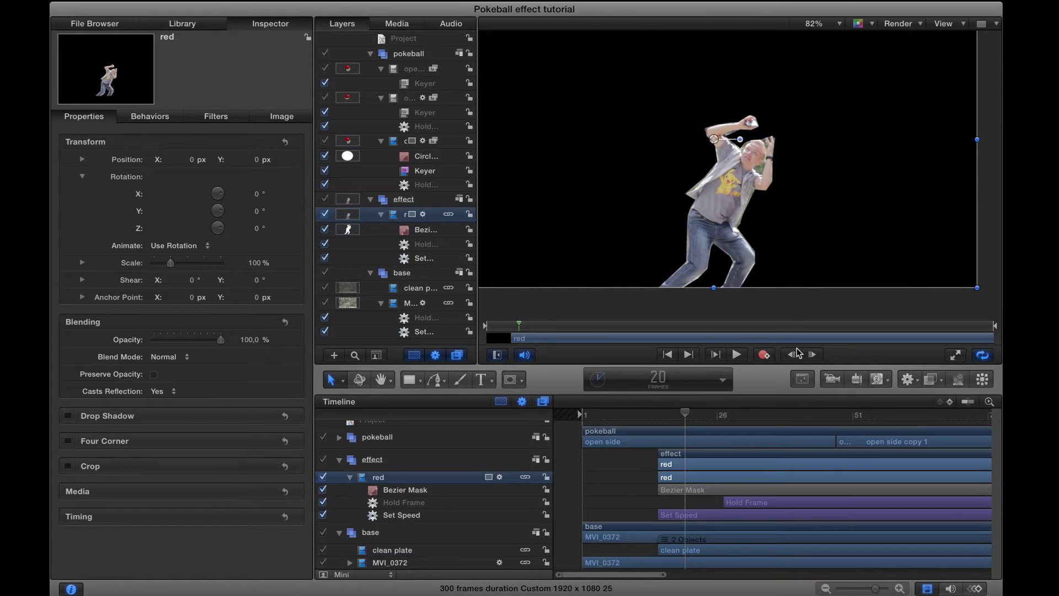
right_click(406, 477)
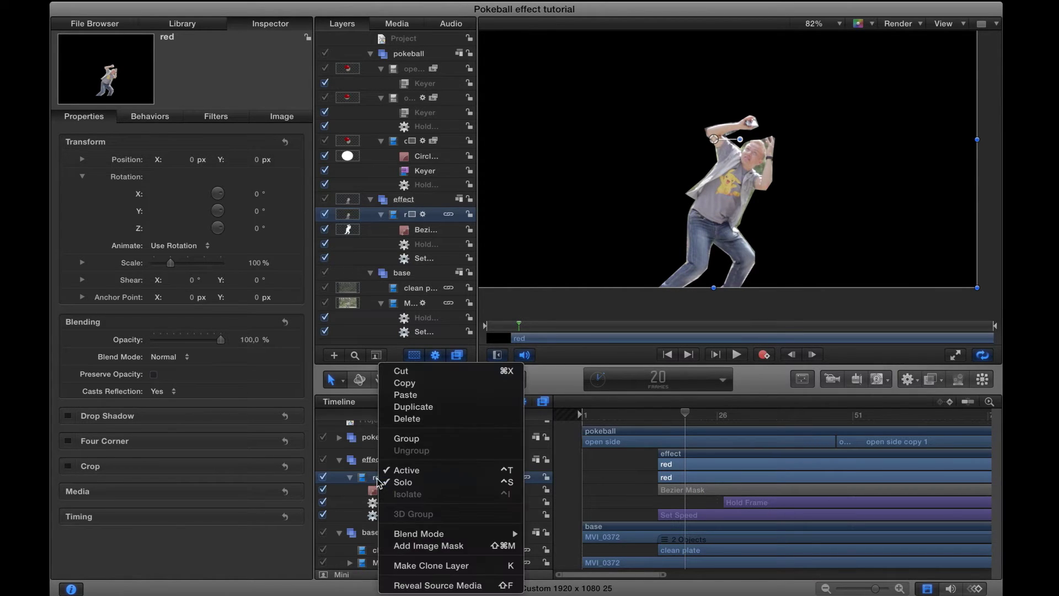
click(406, 482)
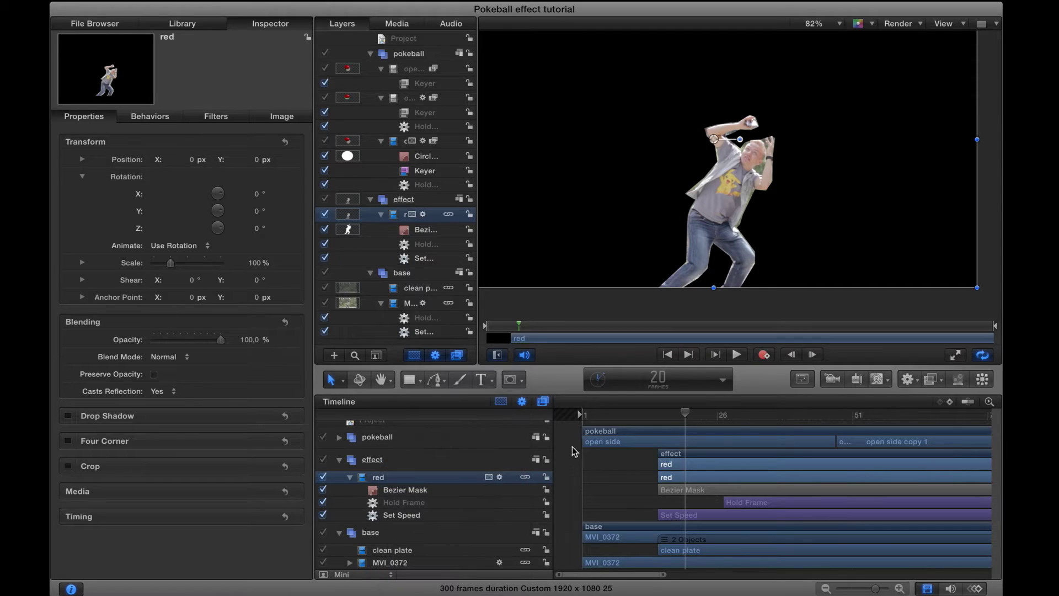
Return to frame 15 and apply the Channel Mixer color correction filter to the red layer
drag(677, 418, 658, 426)
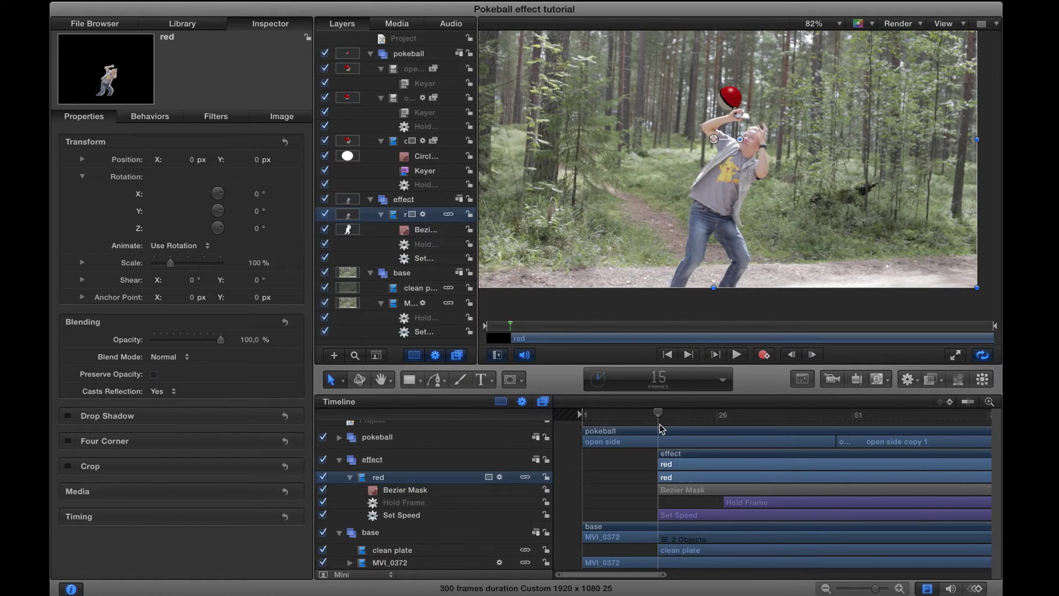
click(169, 23)
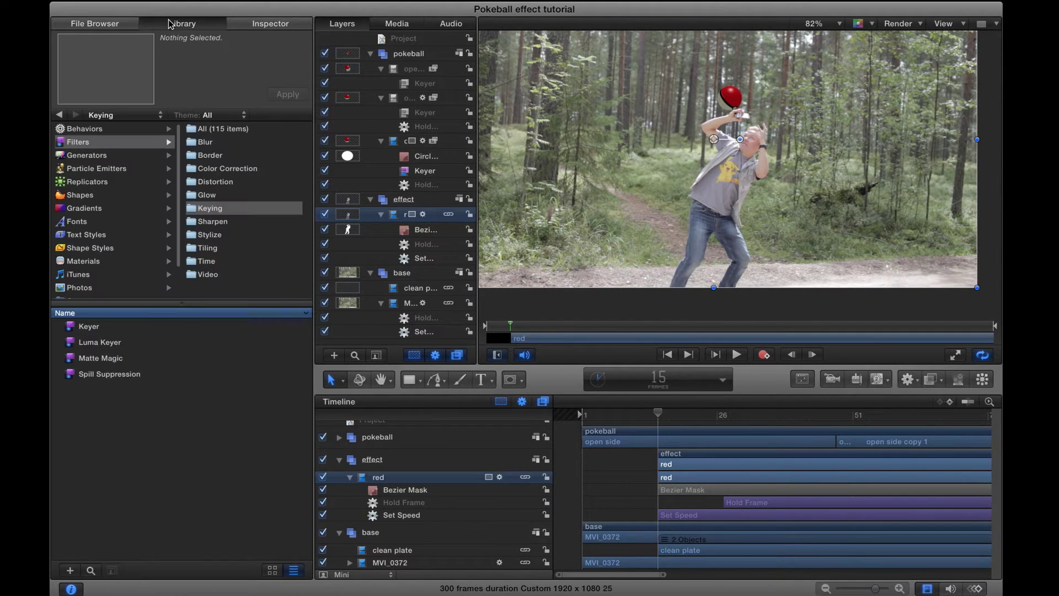
click(224, 171)
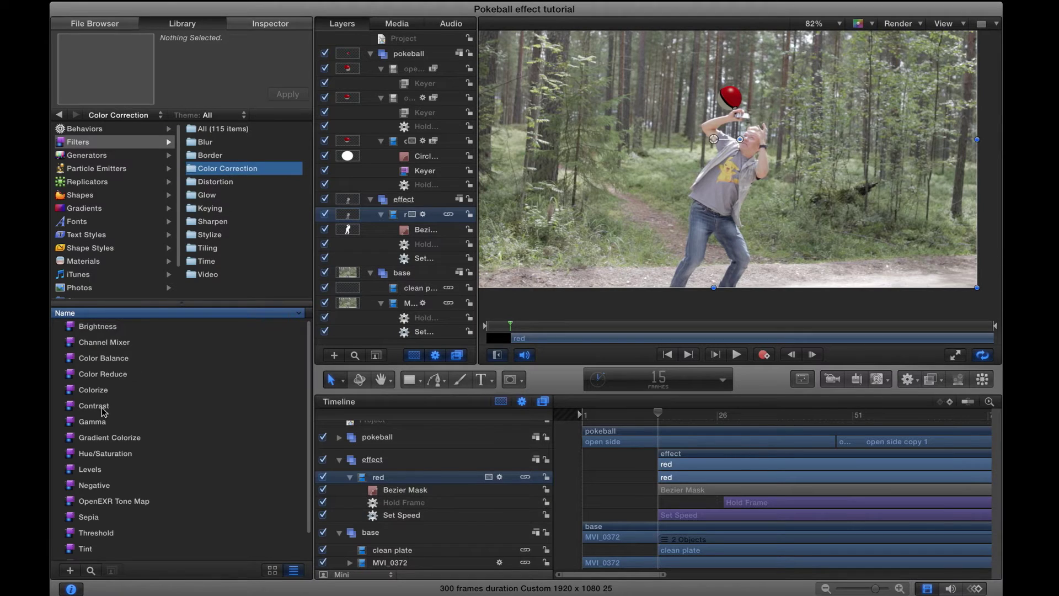
drag(110, 346, 384, 481)
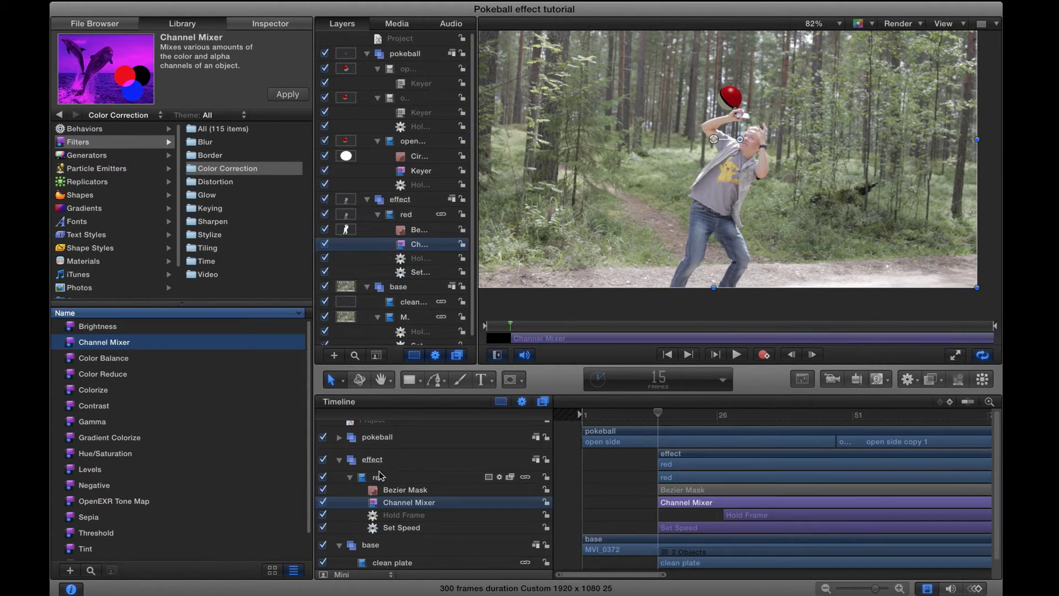
Set the Channel Mixer's Red - Alpha value to 2,0 and add the Glow filter to the red layer
click(250, 25)
drag(188, 228, 265, 231)
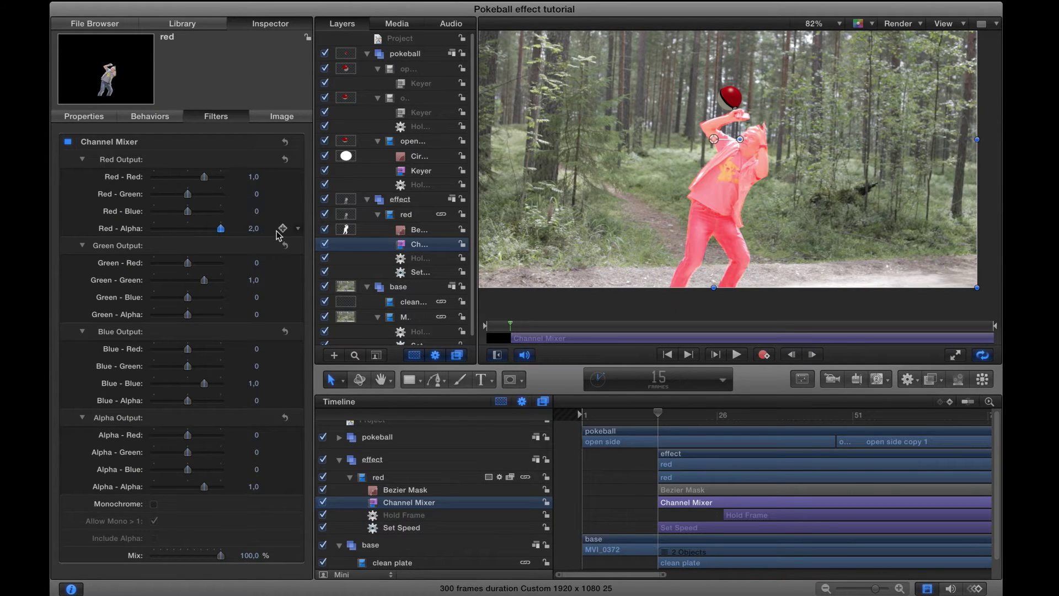
click(183, 23)
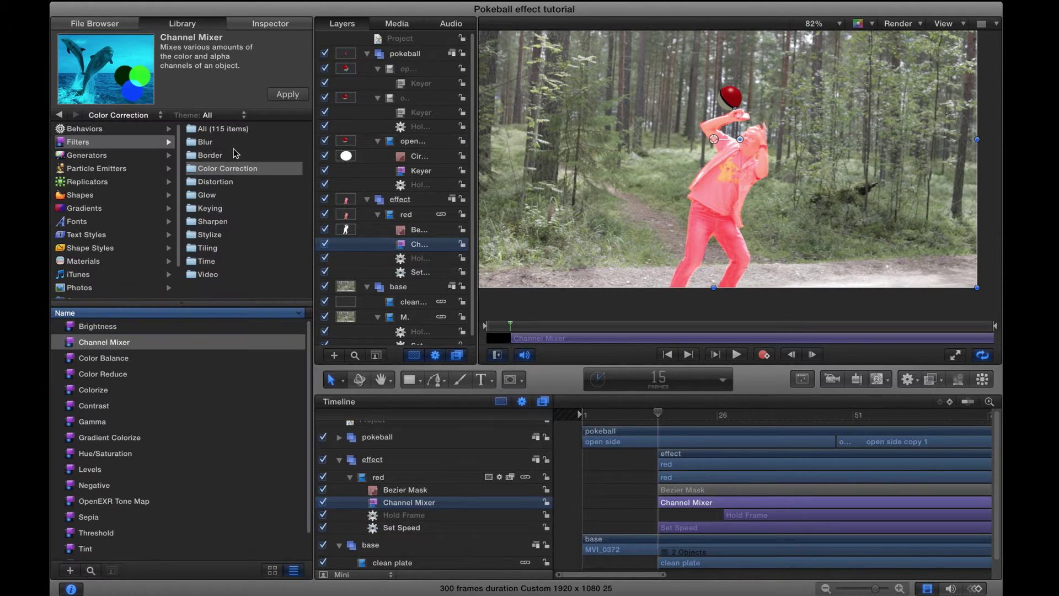
click(214, 196)
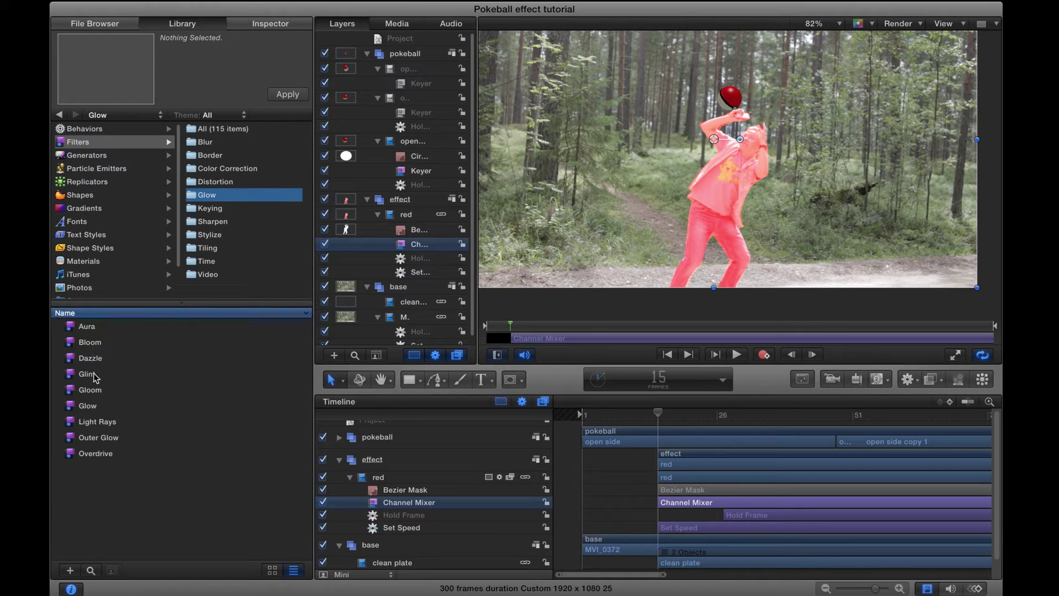
drag(88, 408, 406, 481)
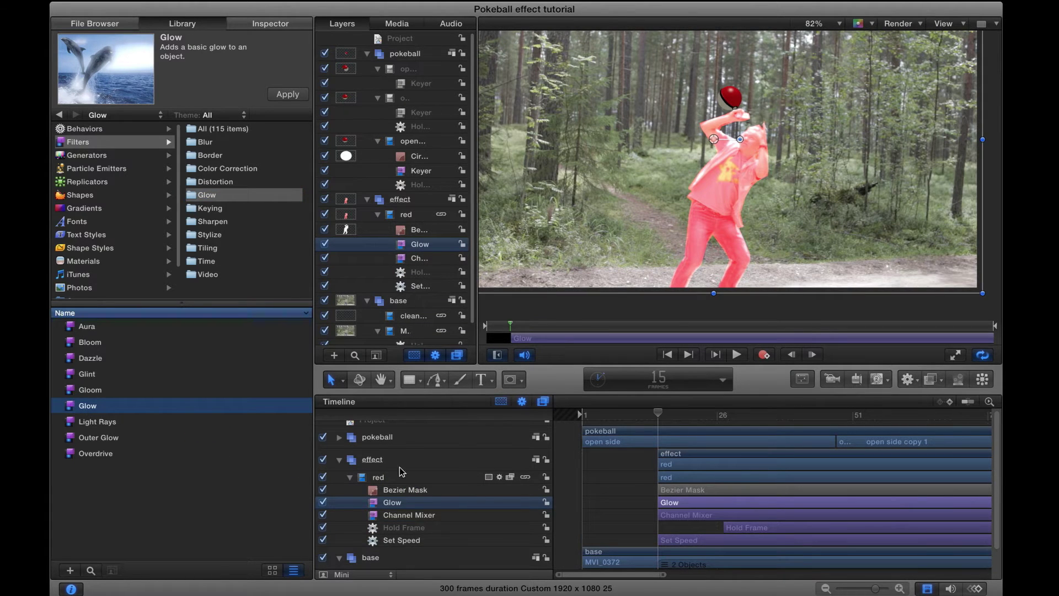
Set the red layer's Glow filter to a Radius of 4,0 and an Opacity of 0,9
click(247, 24)
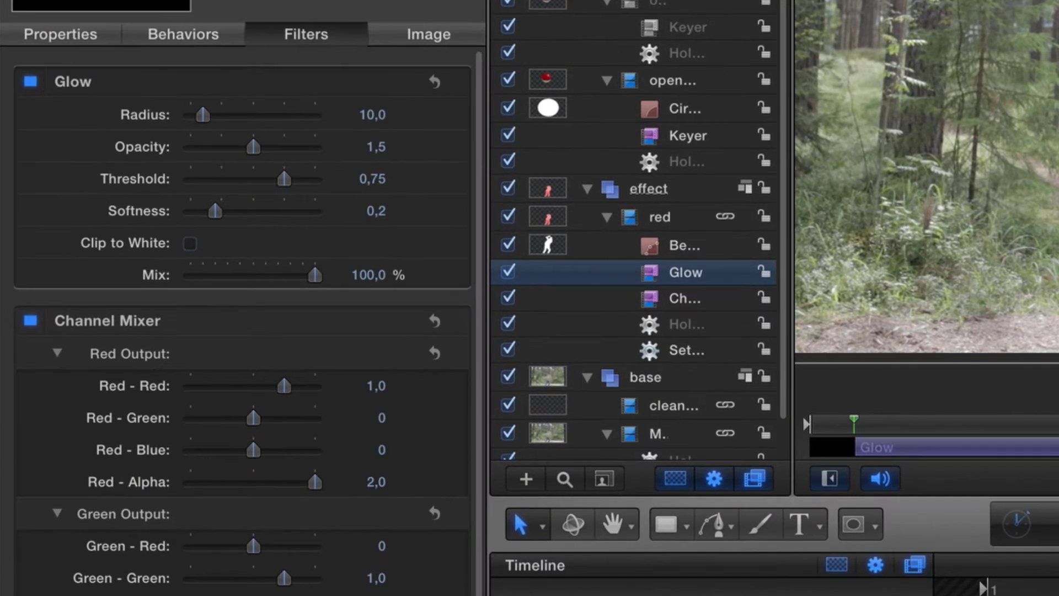
double_click(337, 133)
text(4)
key(Return)
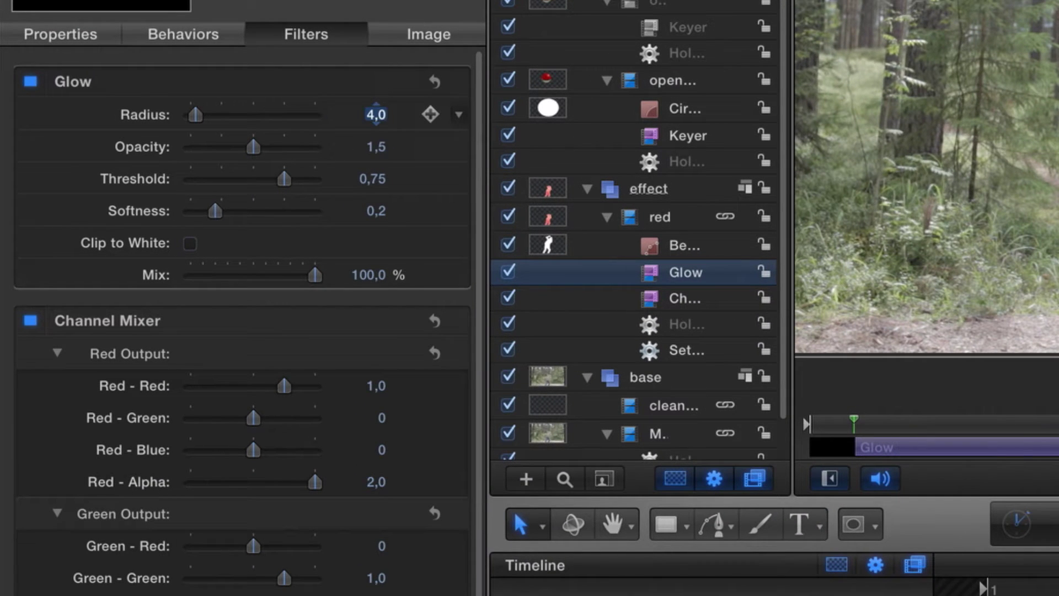
double_click(375, 147)
text(0,9)
key(Return)
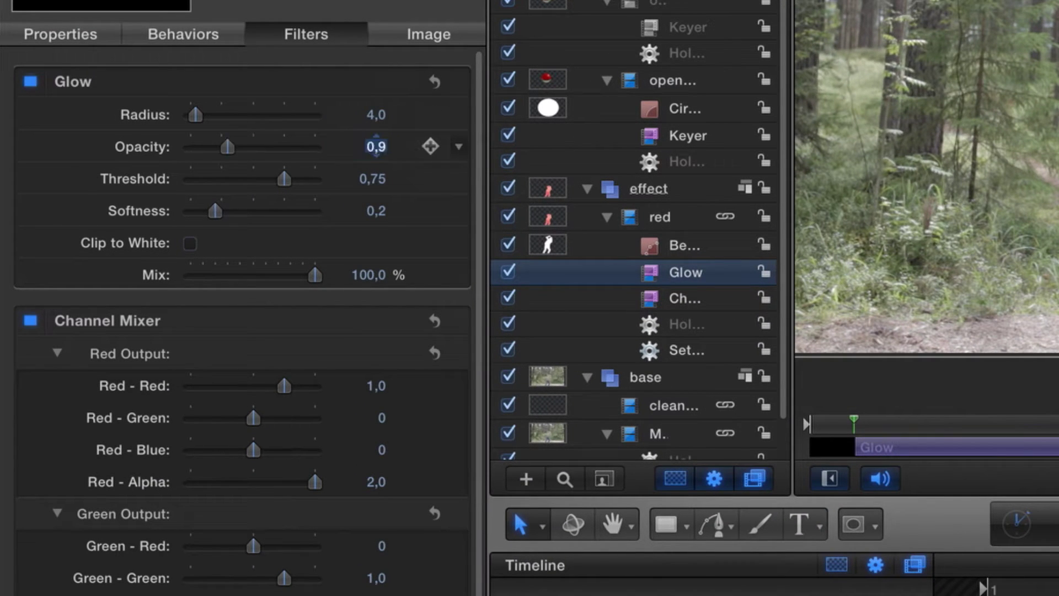
Set the Glow filter's Threshold to 0,5 and its Softness to 0,3
double_click(378, 179)
text(0,5)
key(Return)
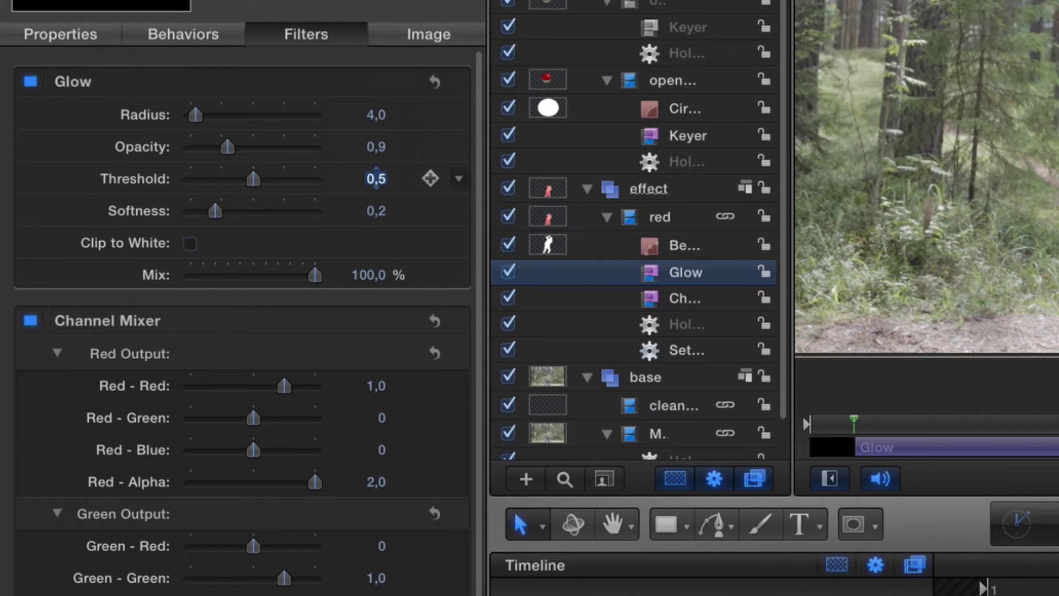
double_click(376, 210)
text(0,3)
key(Return)
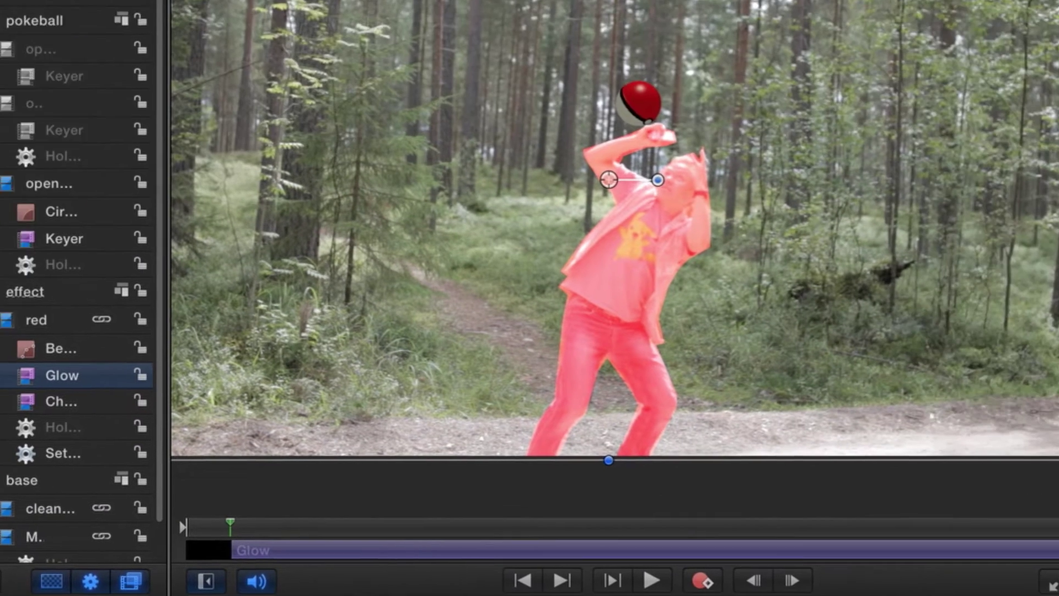
Add the Glint filter from the Glow category to the red layer
key(ctrl+t)
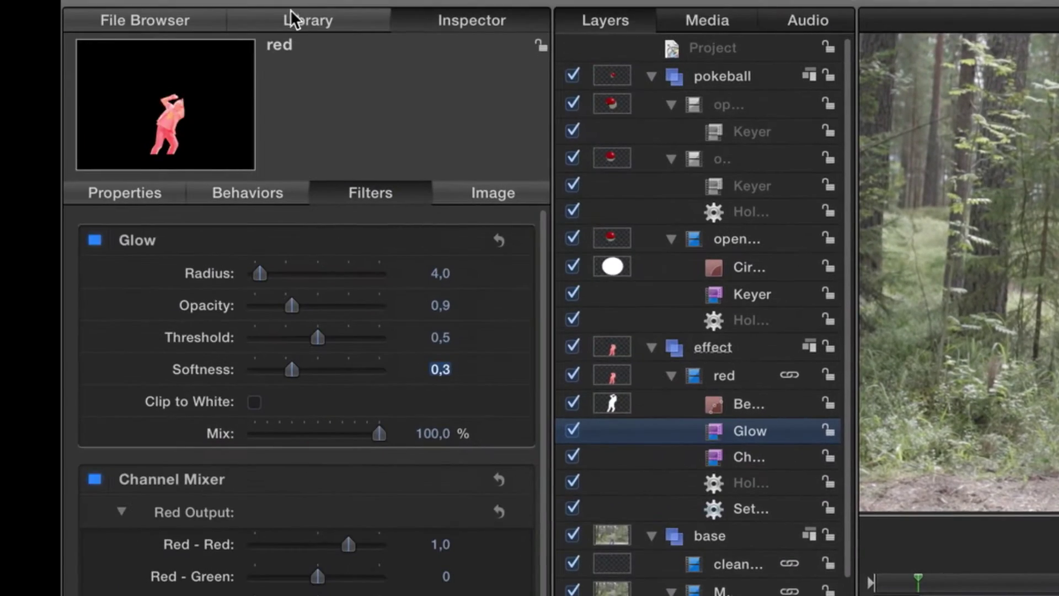
click(290, 17)
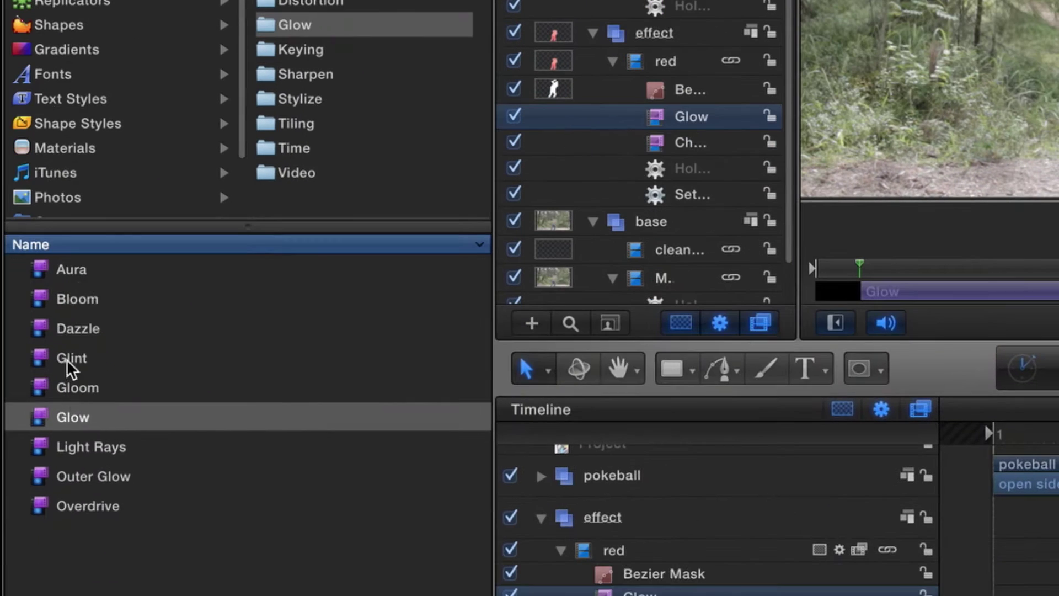
click(84, 365)
drag(80, 369, 621, 552)
Set the Glint filter's Exposure to 2,3, Glint Softness to 14% and Glow Amount to 2,5
click(401, 20)
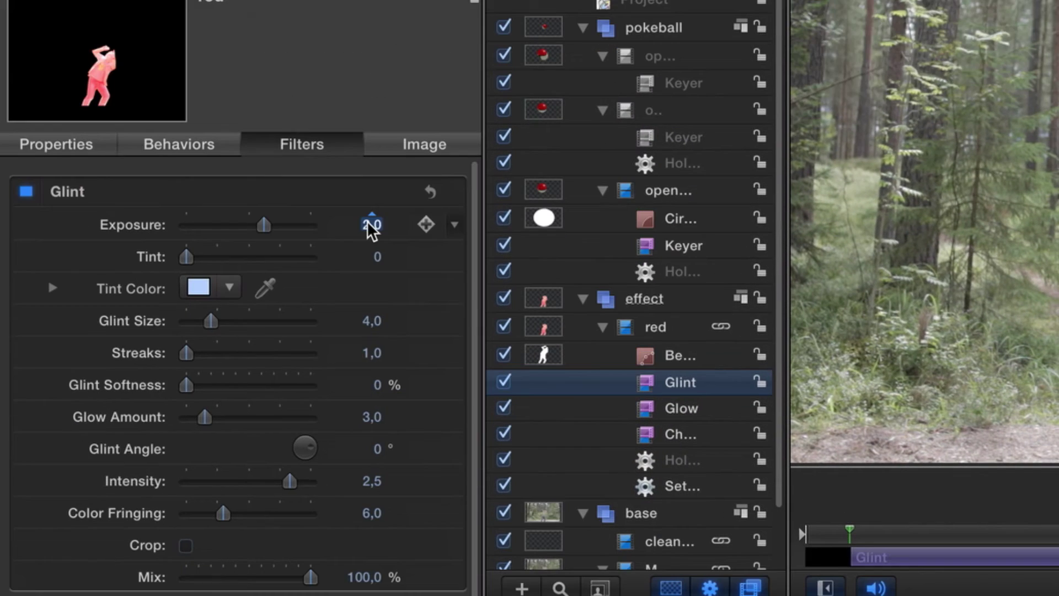
drag(373, 231, 380, 228)
click(373, 384)
text(14)
key(Return)
click(371, 417)
text(2,5)
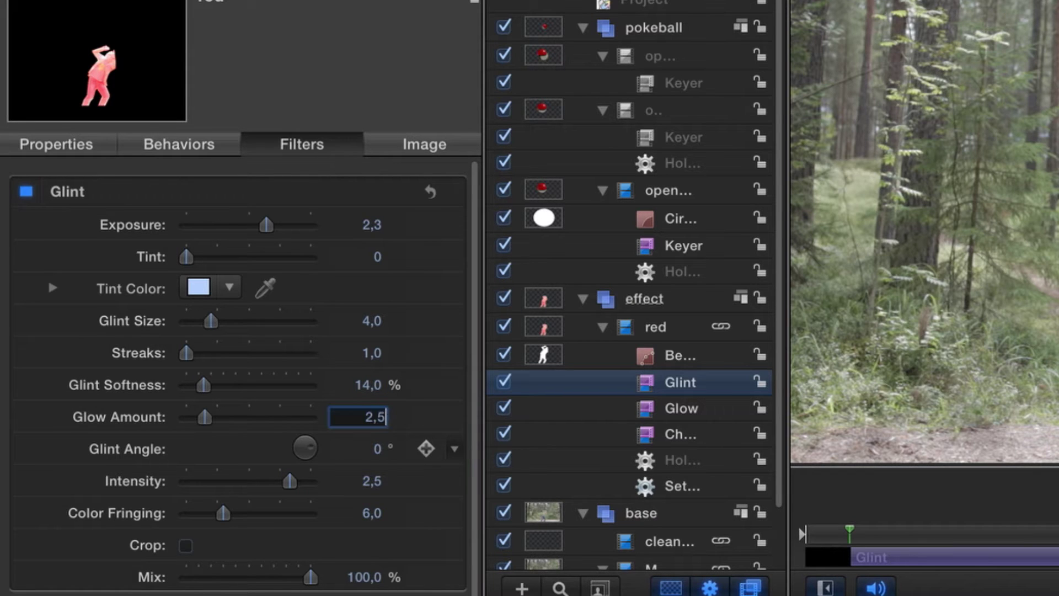
key(Return)
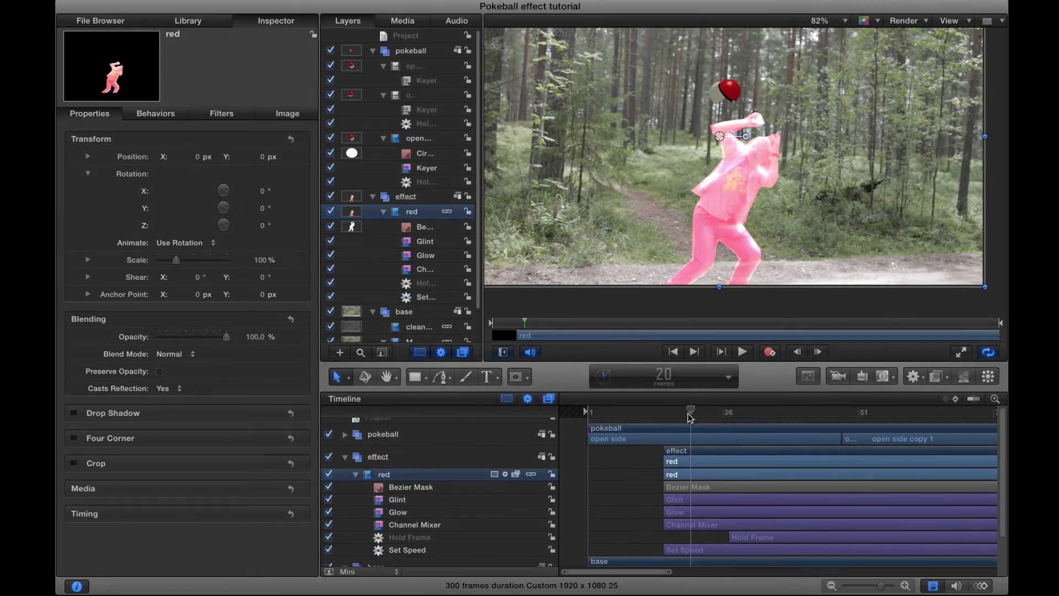
At frame 15, duplicate the clean plate layer and move the copy into the effect group below the red layer
drag(690, 418, 664, 418)
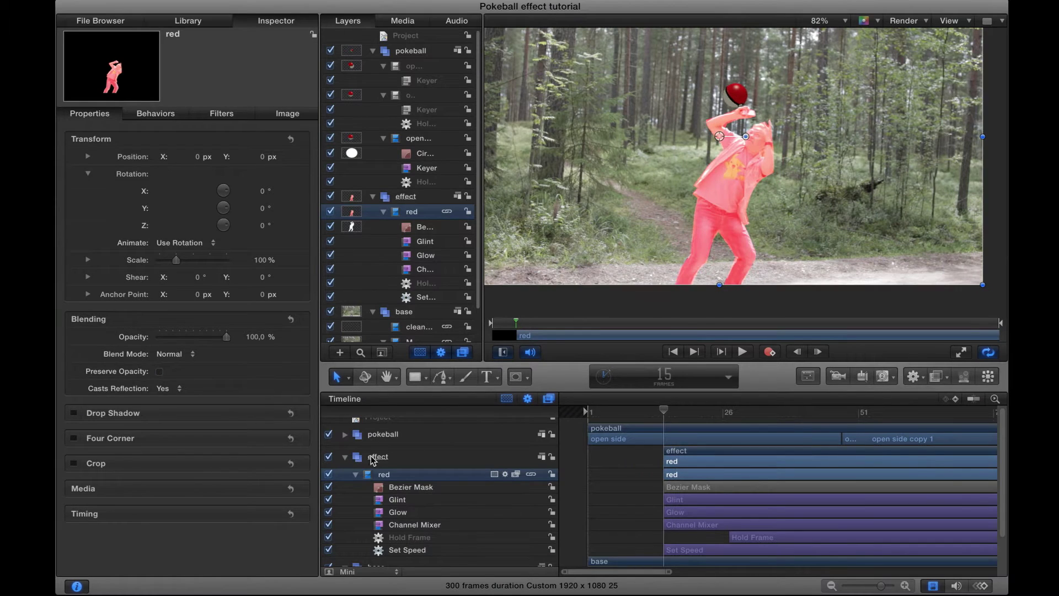
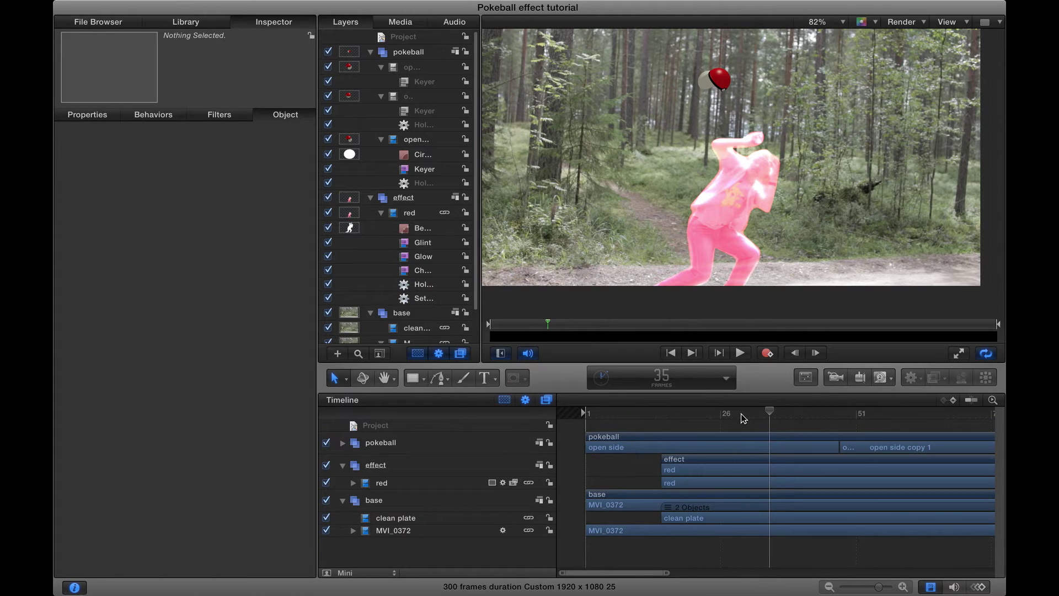
drag(765, 418, 742, 421)
drag(681, 441, 664, 445)
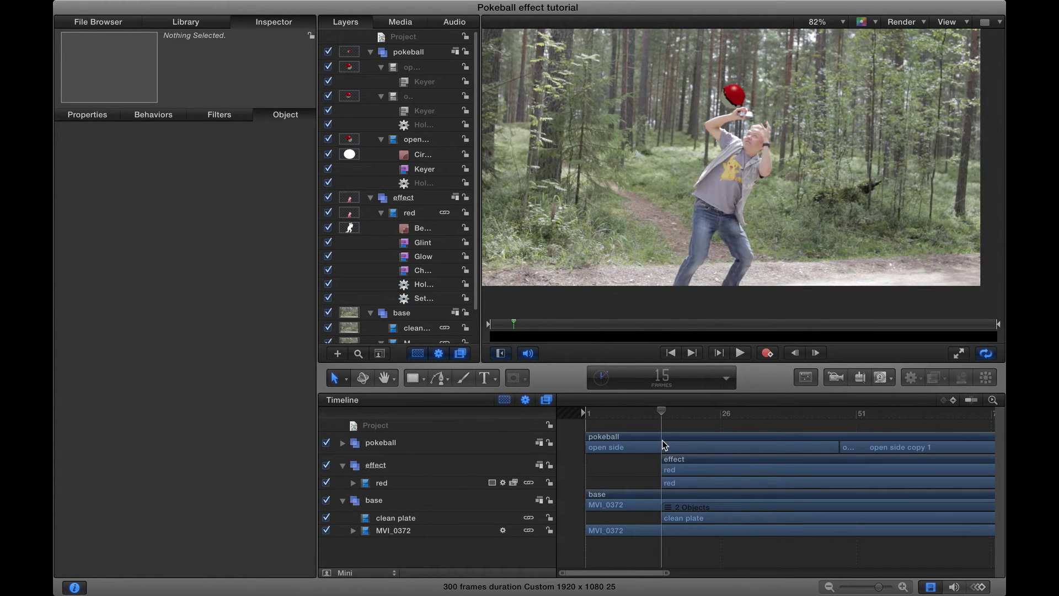
click(424, 518)
key(super+d)
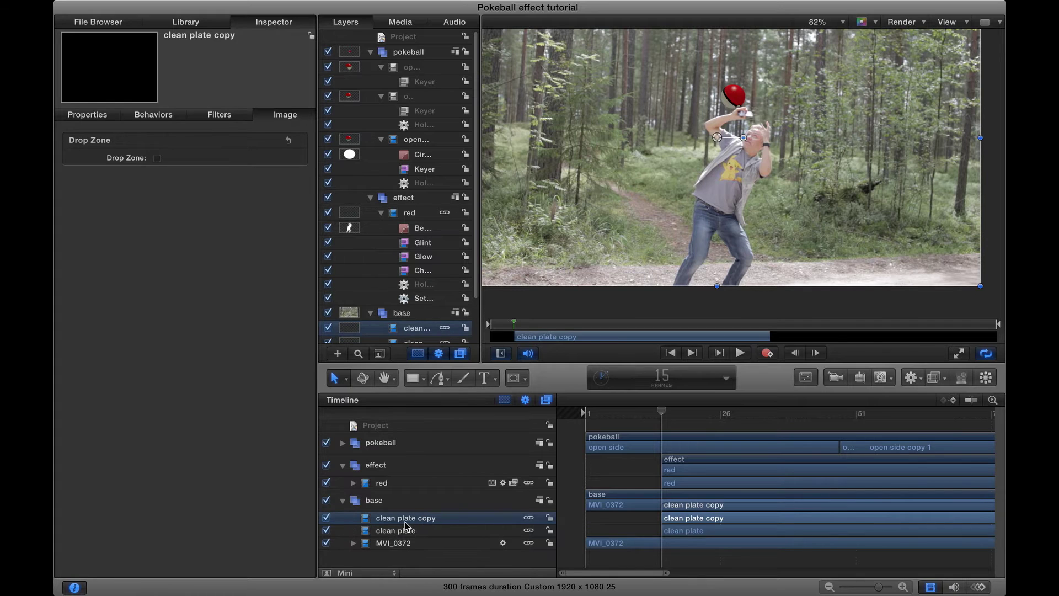
drag(405, 523, 363, 478)
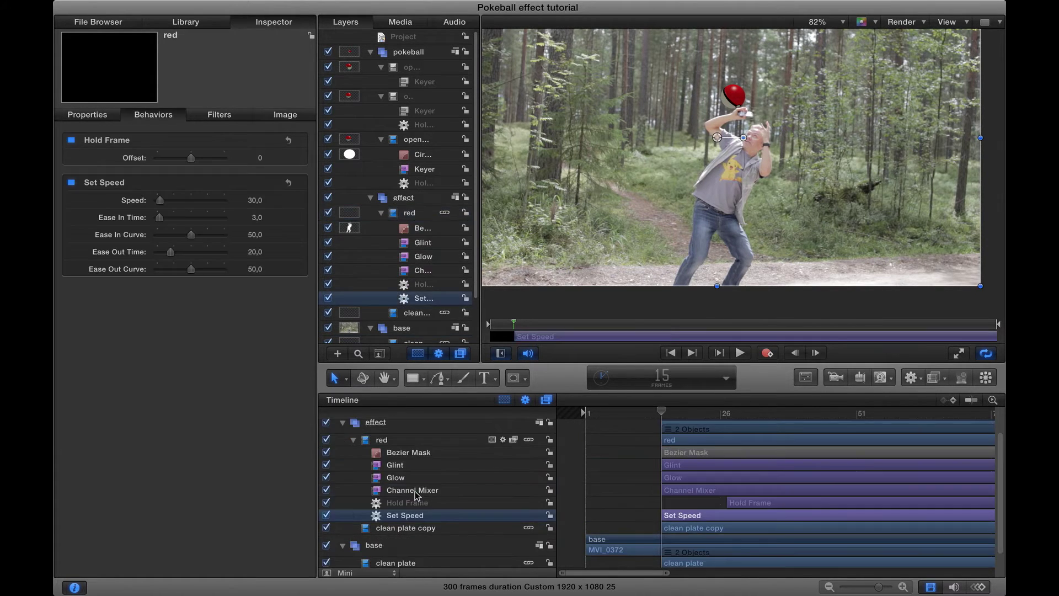
Copy the red layer's Bezier Mask, Glint, Glow and Channel Mixer onto the clean plate copy, then collapse red and expand the copy
click(414, 491)
shift+click(407, 476)
shift+click(408, 453)
right_click(407, 454)
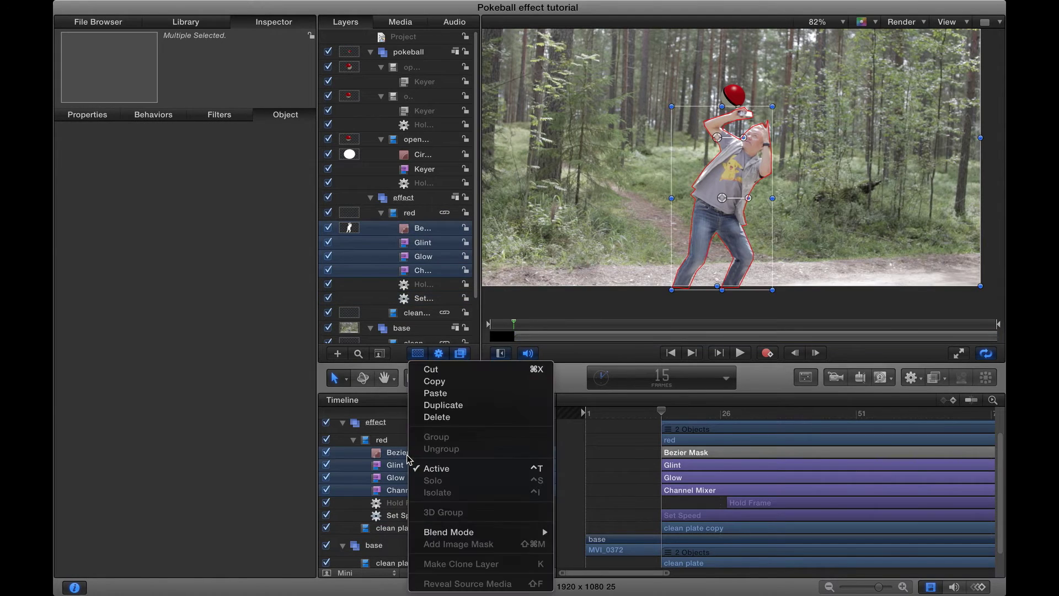
click(422, 379)
click(406, 528)
right_click(407, 528)
click(425, 390)
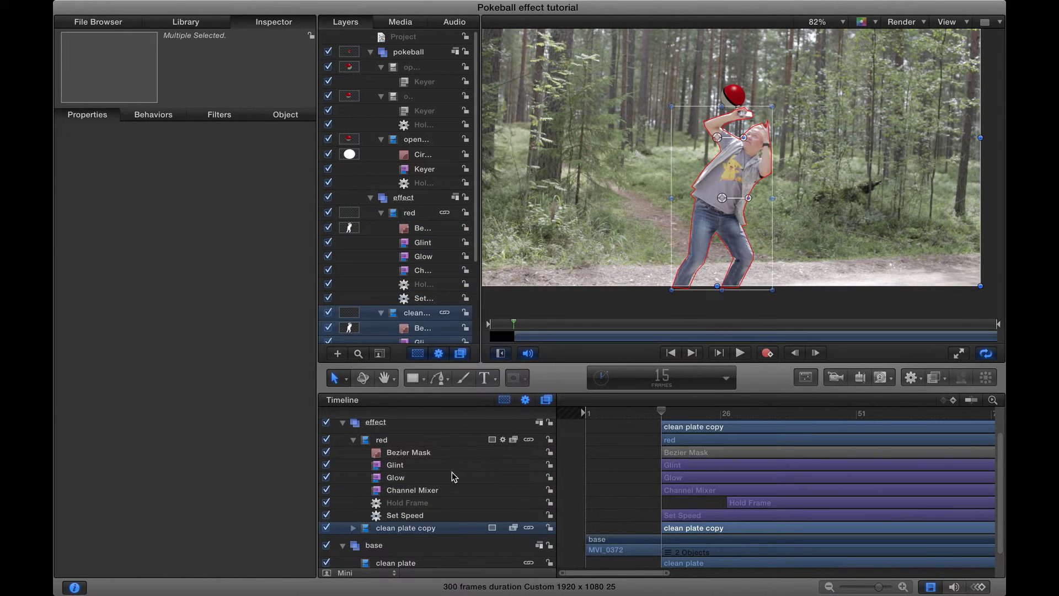
scroll(446, 533, down, 1)
scroll(359, 479, up, 1)
click(354, 442)
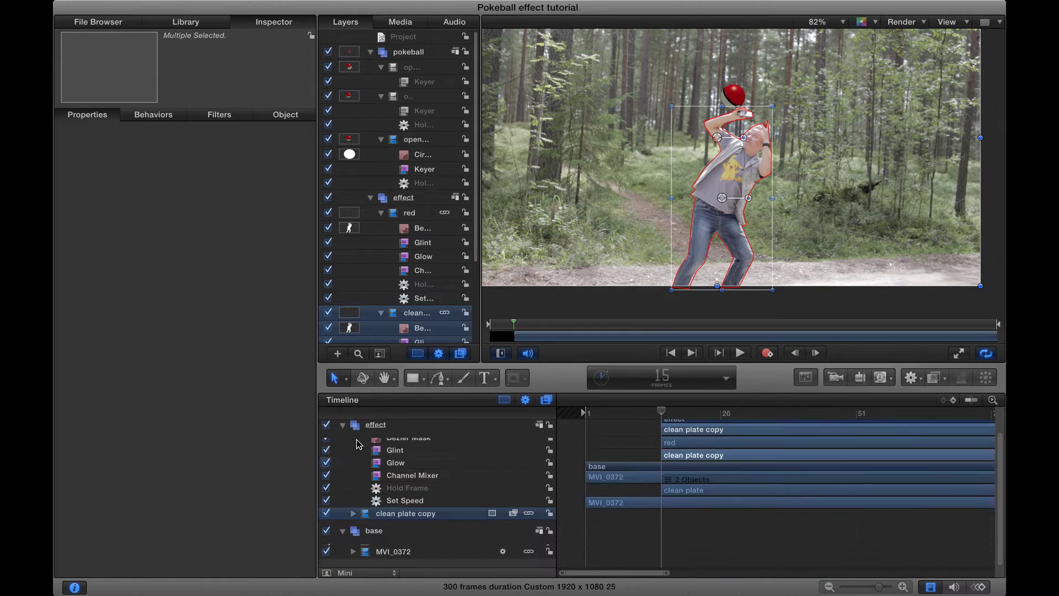
click(353, 495)
Solo the clean plate copy at frame 33, examine its masked red silhouette, and turn solo off again
right_click(404, 498)
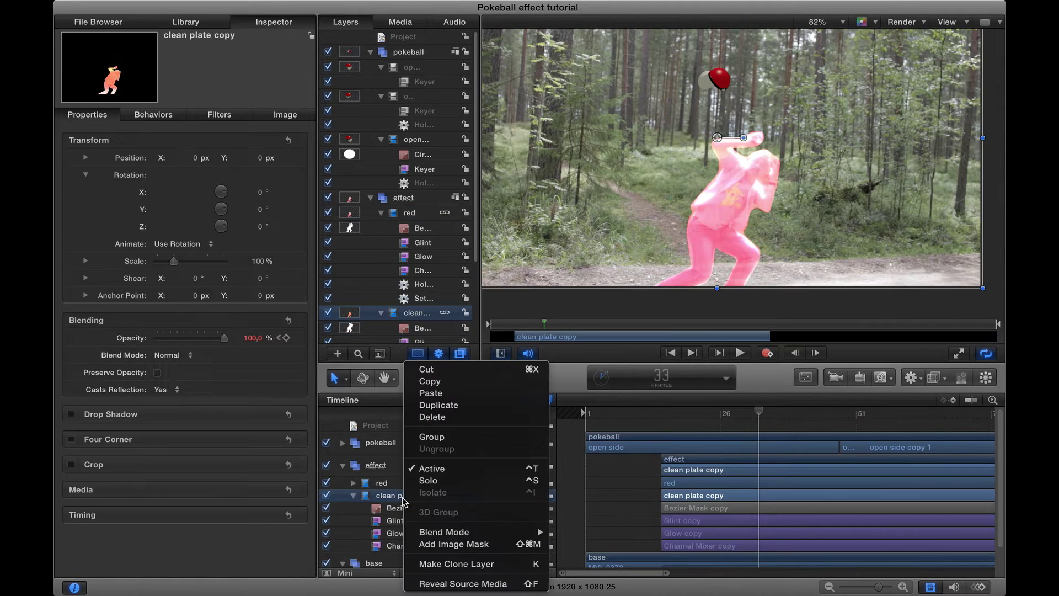
click(441, 478)
key(ctrl+s)
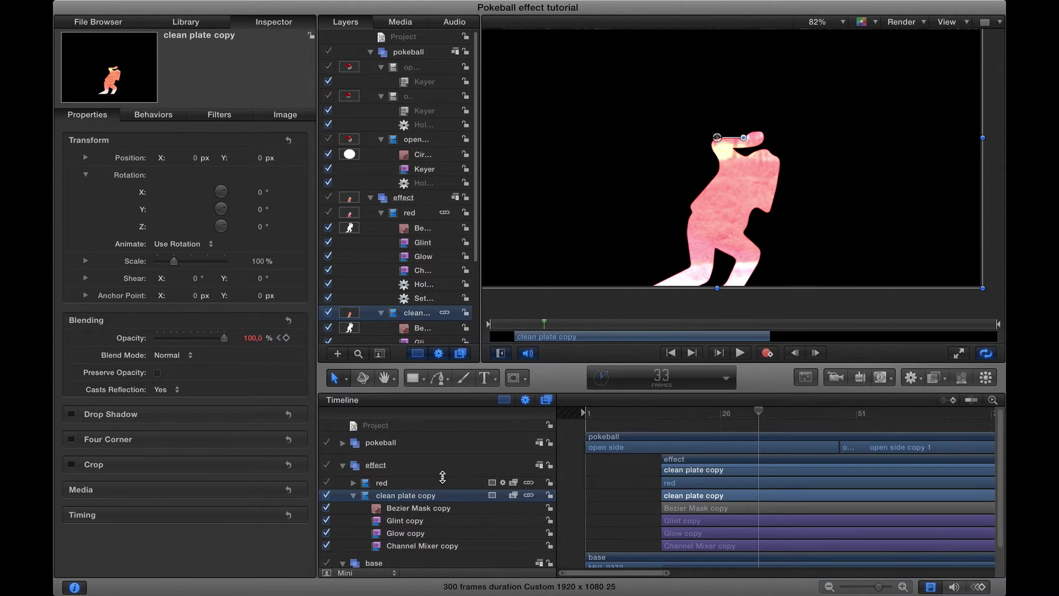
right_click(411, 496)
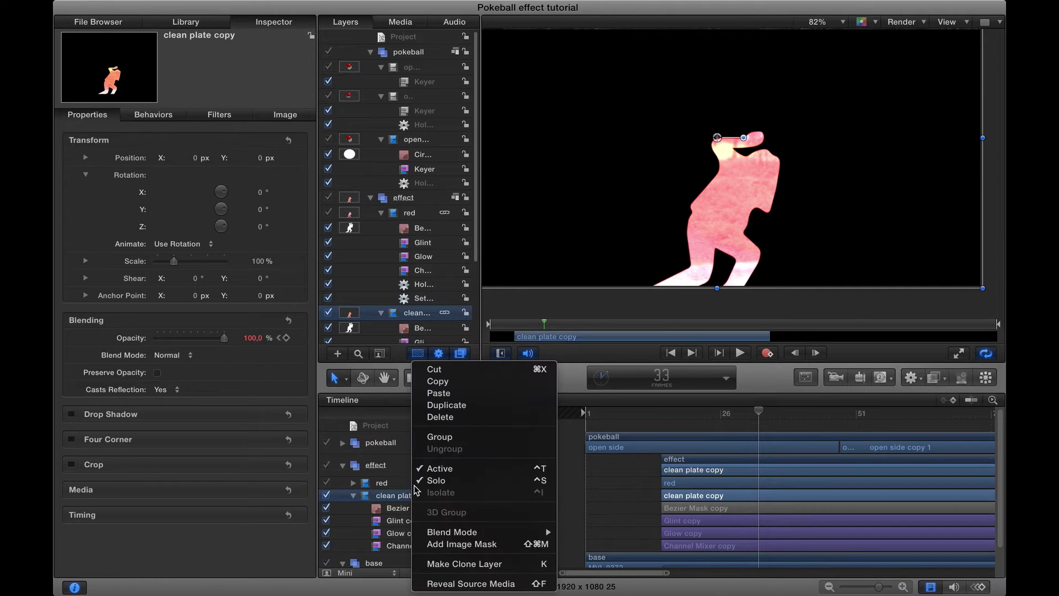
click(435, 479)
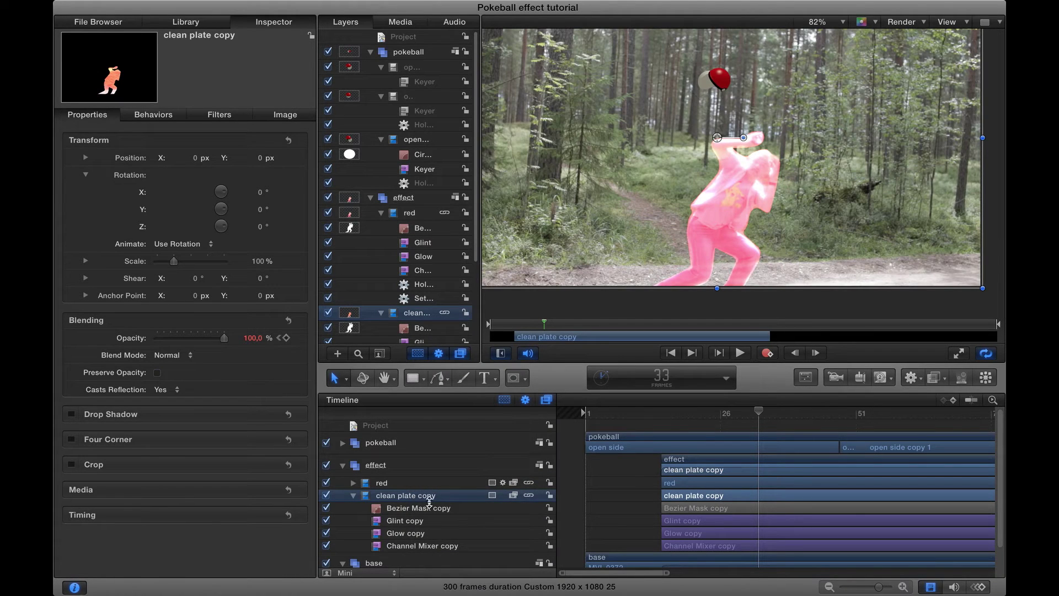
Show the red layer's keyframe curve and keyframe its Opacity at 100% at frame 30
click(402, 485)
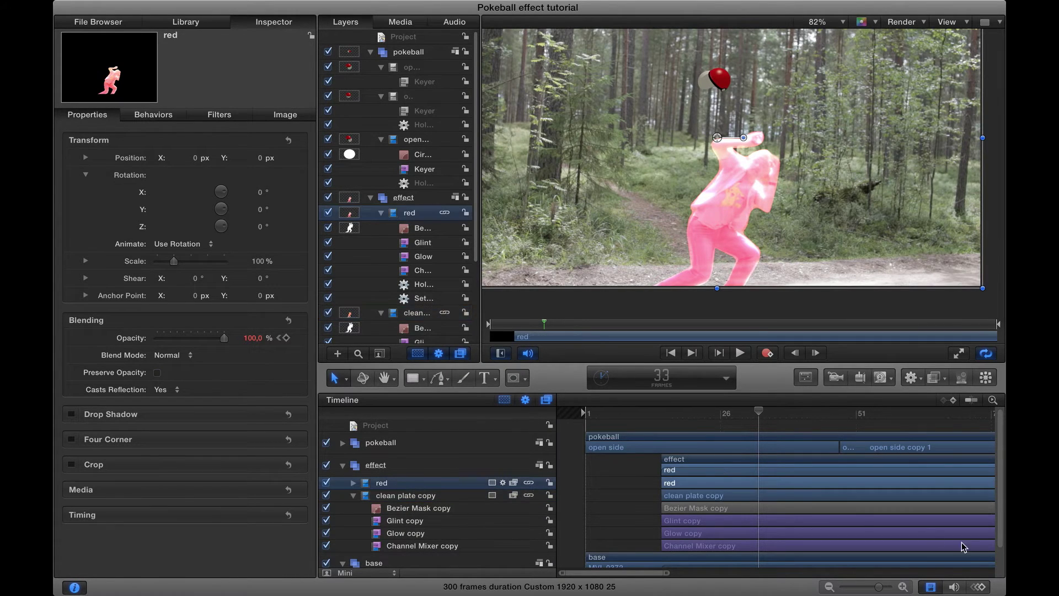
click(980, 587)
drag(759, 413, 730, 417)
click(818, 354)
click(818, 353)
click(817, 354)
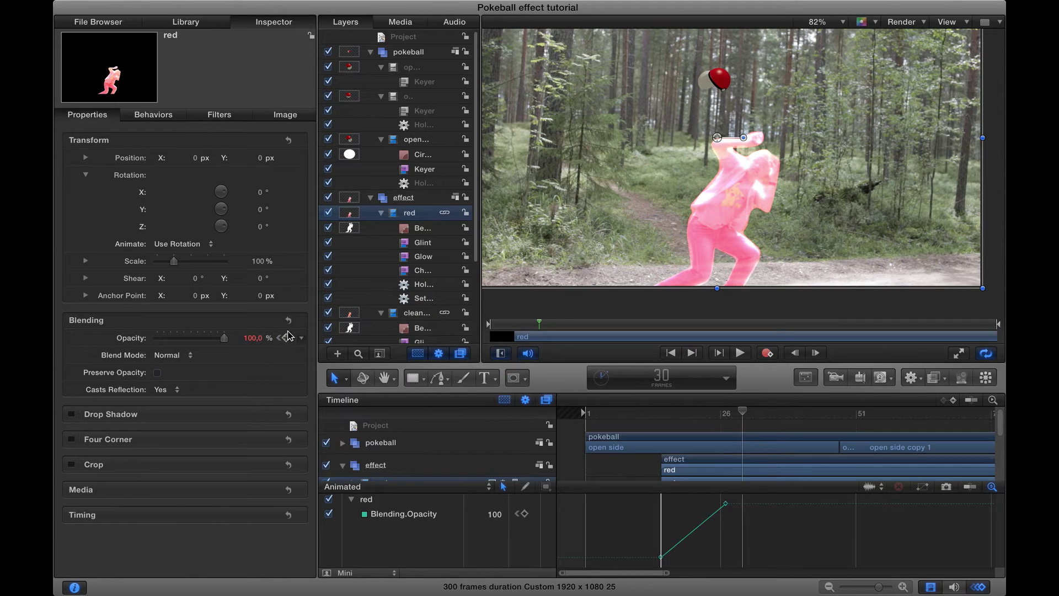
Advance to frame 44, keyframe the red layer's Opacity at 0%, and hide the keyframe editor
click(815, 353)
click(816, 353)
double_click(816, 353)
click(815, 353)
double_click(815, 353)
click(815, 353)
double_click(815, 353)
click(816, 353)
double_click(816, 353)
click(815, 353)
drag(226, 340, 55, 353)
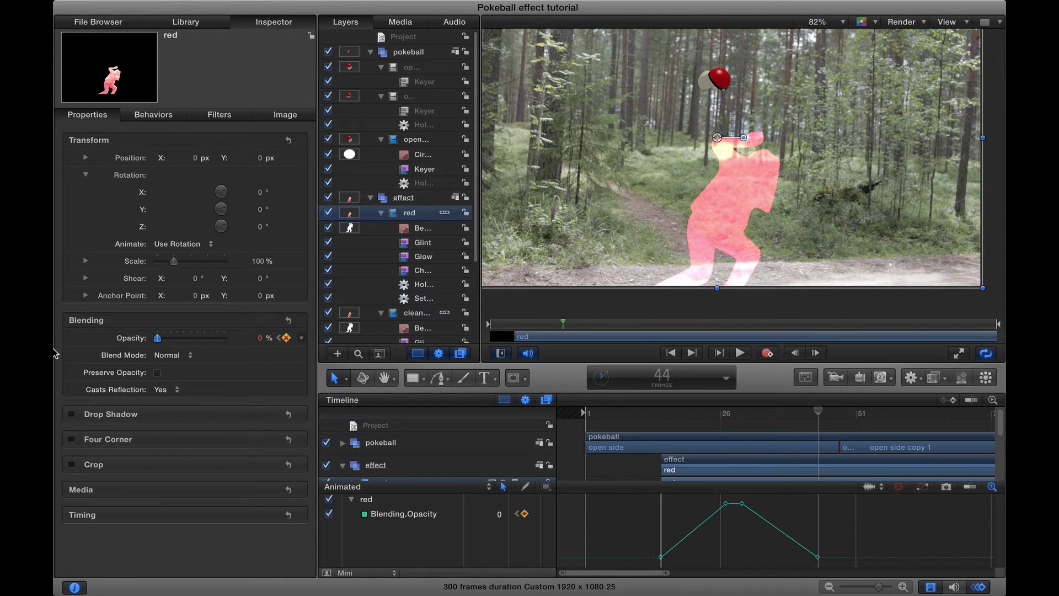
click(980, 588)
Play the composite from frame 13 with nothing selected to examine the fade to the red silhouette
click(621, 465)
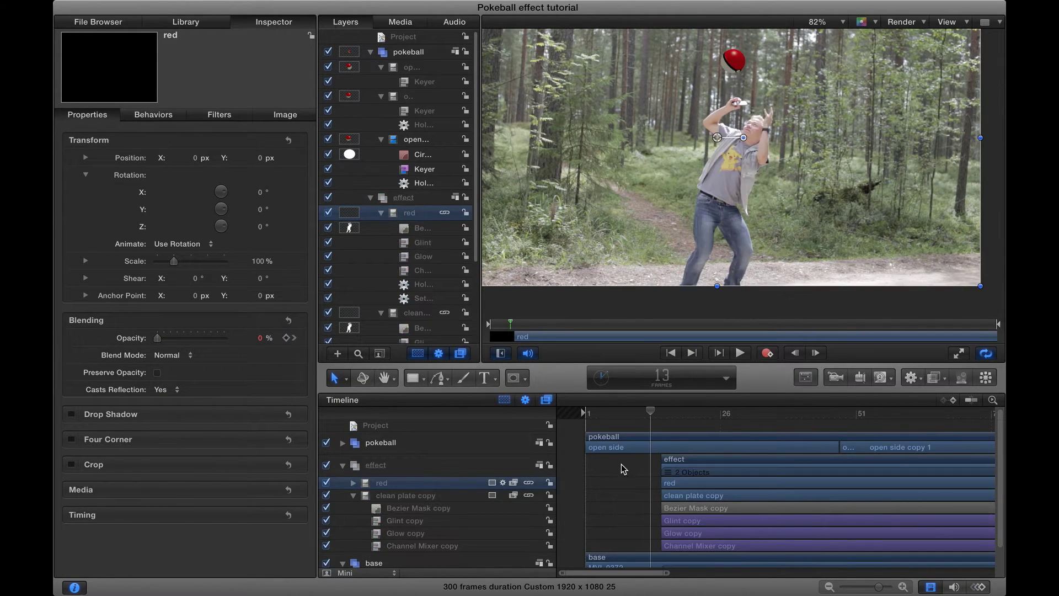
key(space)
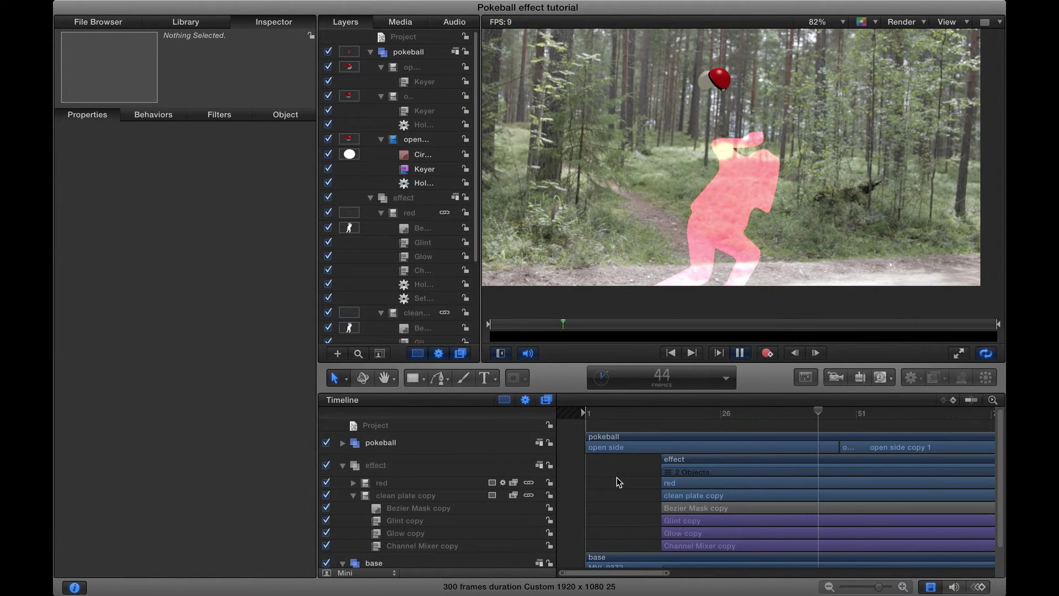
key(space)
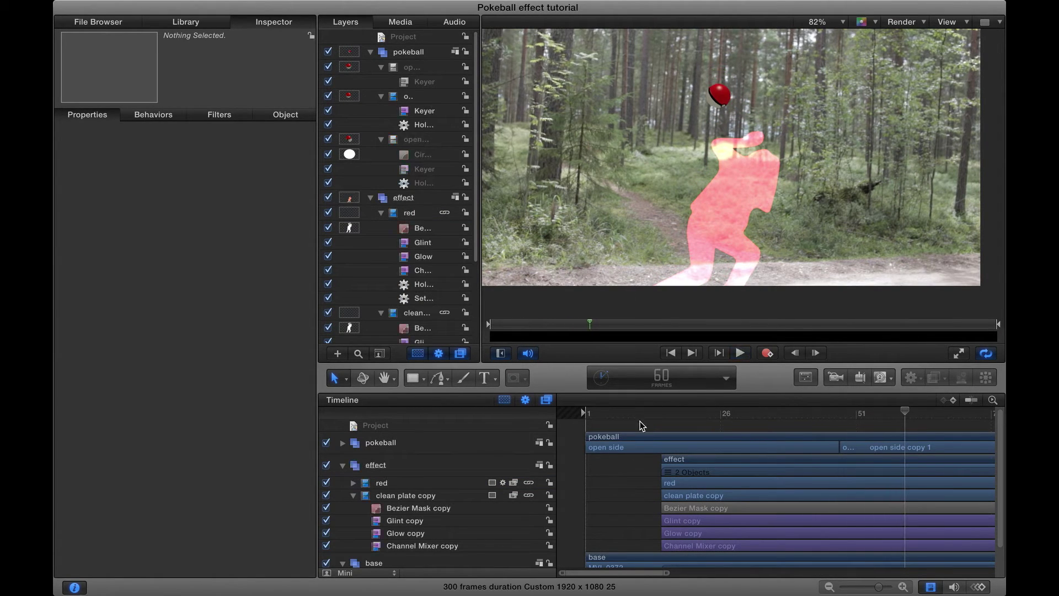
Rename the clean plate copy layer to energy
click(409, 496)
click(413, 496)
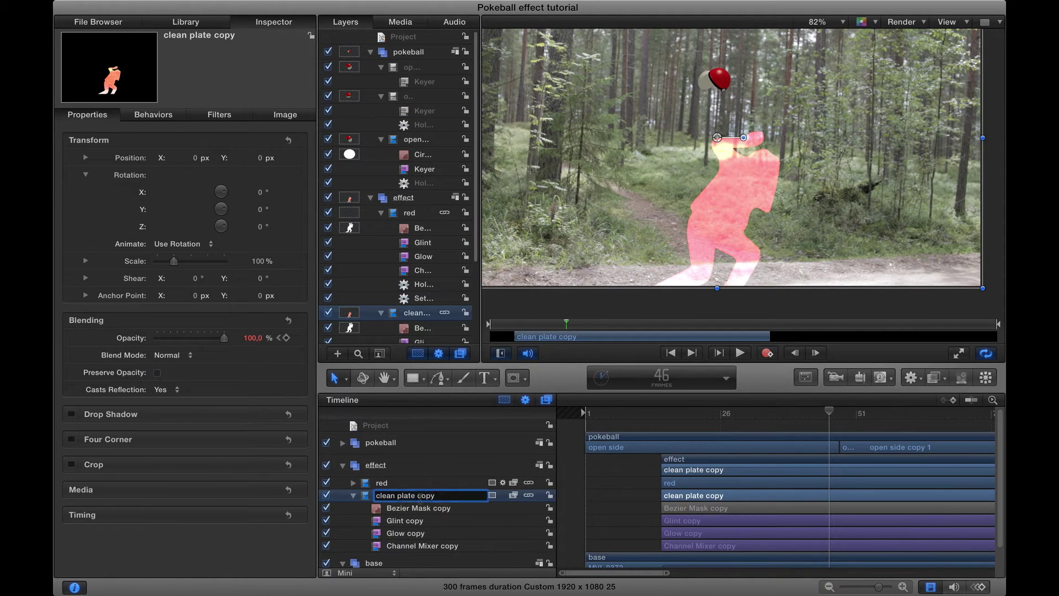
text(ene)
key(Return)
Place the playhead on the red layer's final Opacity keyframe at frame 44 using its keyframe curve
click(430, 481)
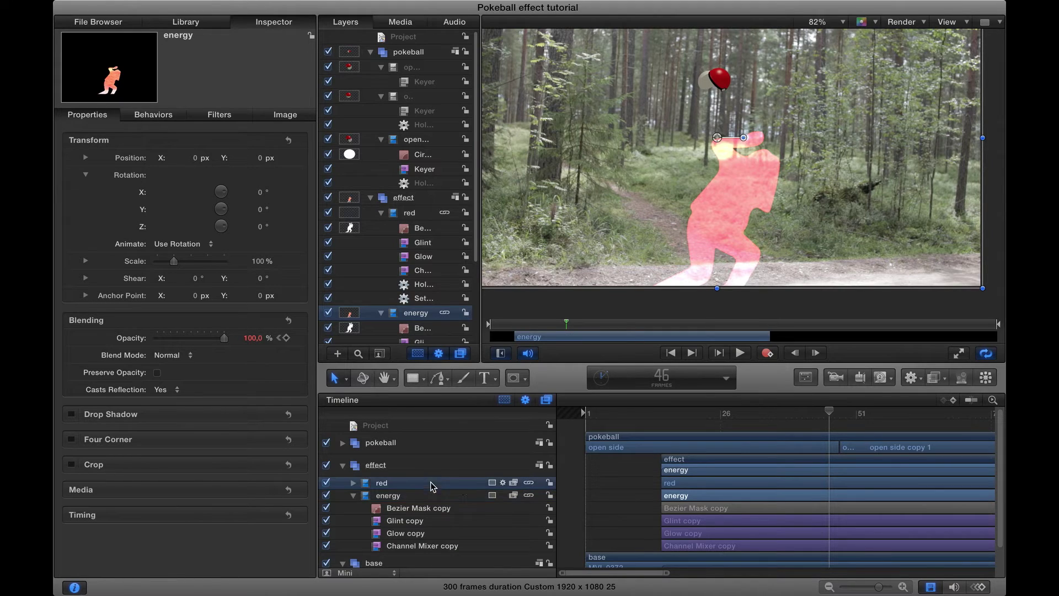
click(980, 587)
drag(828, 424, 821, 417)
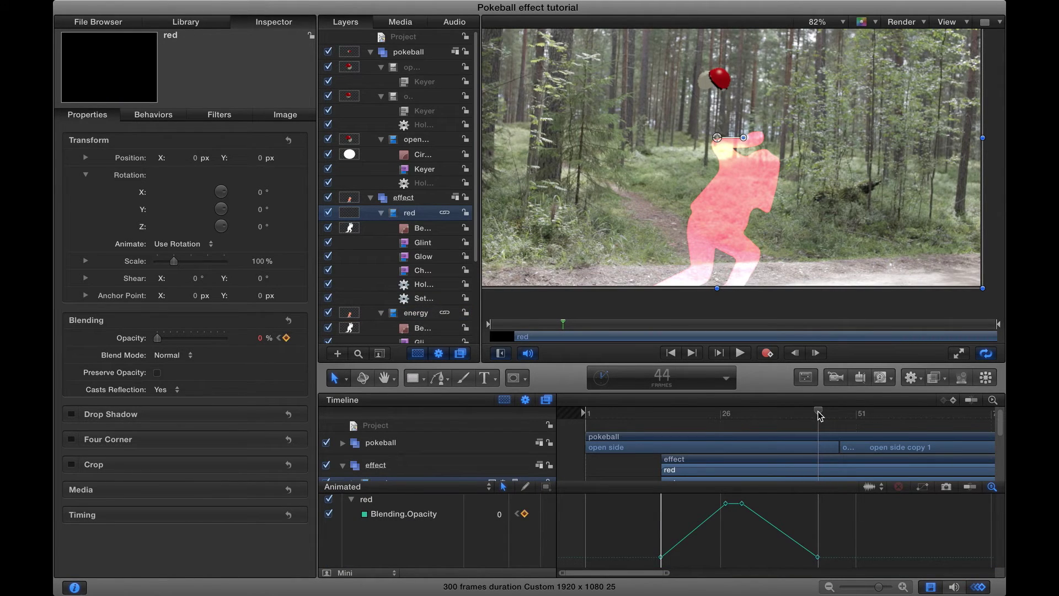
click(981, 590)
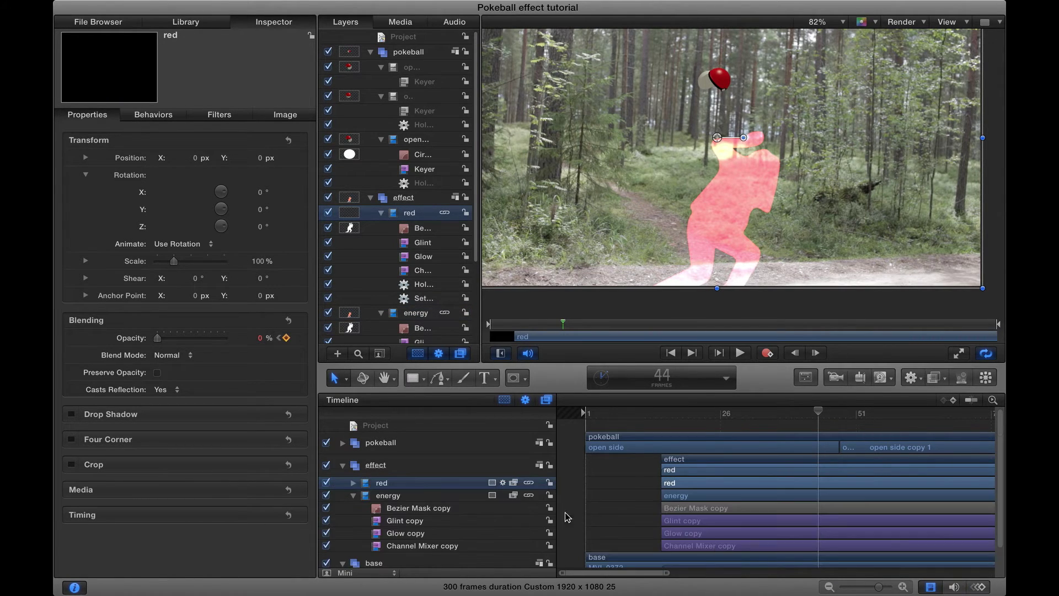
Keyframe the control points of the energy layer's Bezier mask at frame 44
click(454, 496)
click(423, 507)
click(281, 113)
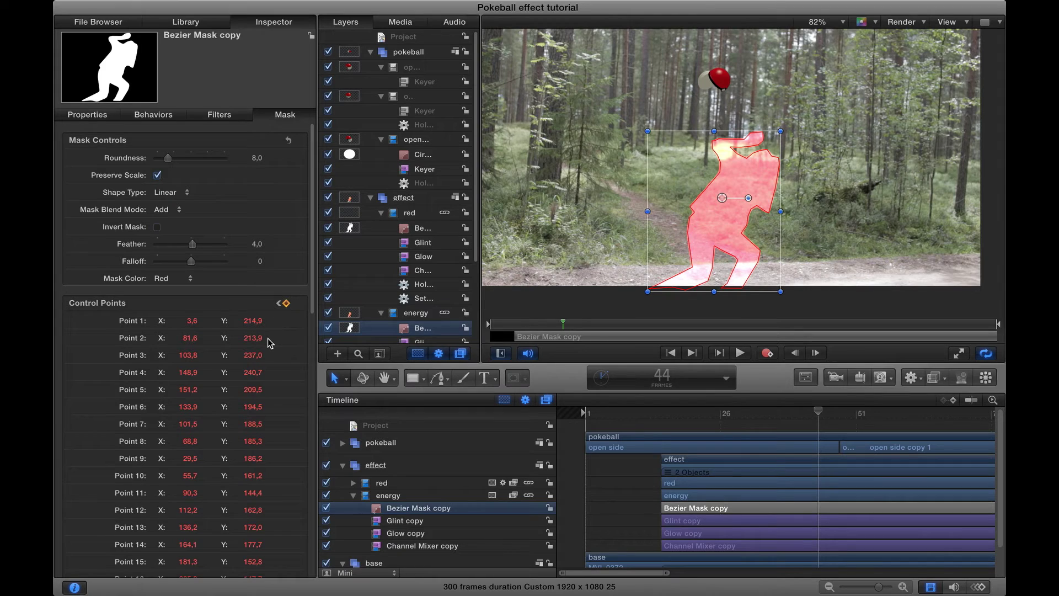
Advance several frames and collapse the energy layer's Bezier mask by moving its control points one by one onto the Pokeball's opening
click(816, 353)
click(817, 354)
click(816, 354)
click(817, 354)
click(817, 353)
key(super+equal)
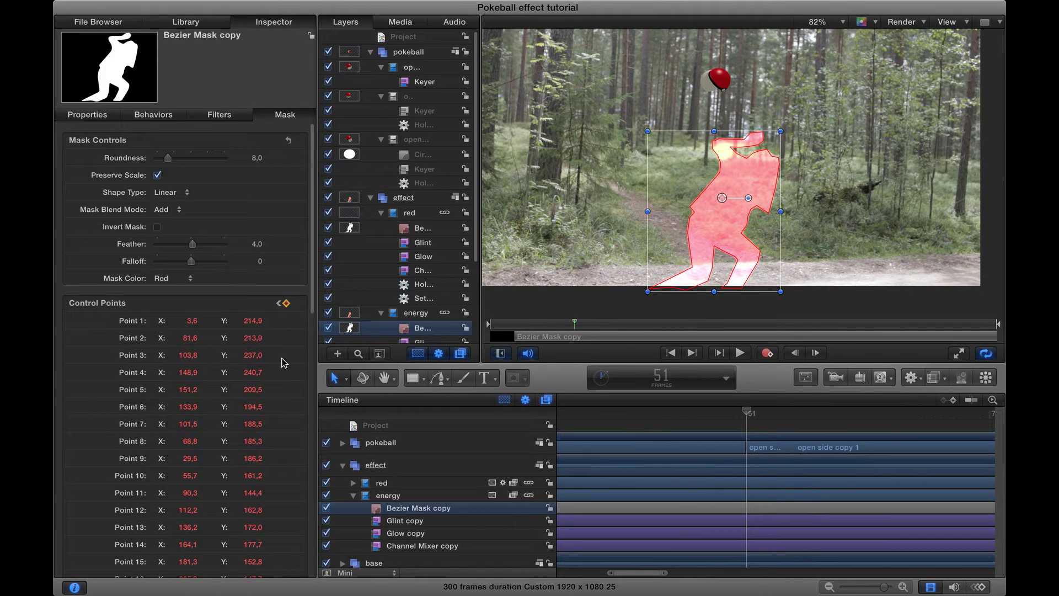
drag(336, 381, 397, 512)
drag(745, 139, 713, 81)
drag(750, 133, 712, 85)
drag(763, 132, 711, 80)
drag(759, 145, 716, 80)
drag(750, 147, 715, 81)
drag(716, 141, 712, 83)
drag(718, 155, 715, 77)
drag(737, 154, 715, 83)
drag(706, 189, 710, 78)
drag(690, 207, 710, 86)
drag(690, 218, 712, 81)
drag(692, 267, 712, 83)
drag(649, 289, 710, 83)
drag(673, 286, 712, 80)
drag(686, 289, 712, 81)
drag(712, 268, 712, 82)
drag(714, 245, 712, 82)
drag(728, 283, 712, 82)
drag(722, 288, 712, 82)
drag(742, 288, 713, 82)
drag(758, 261, 711, 81)
drag(761, 250, 712, 82)
drag(741, 233, 711, 81)
drag(747, 225, 712, 82)
drag(749, 216, 712, 81)
drag(779, 158, 716, 86)
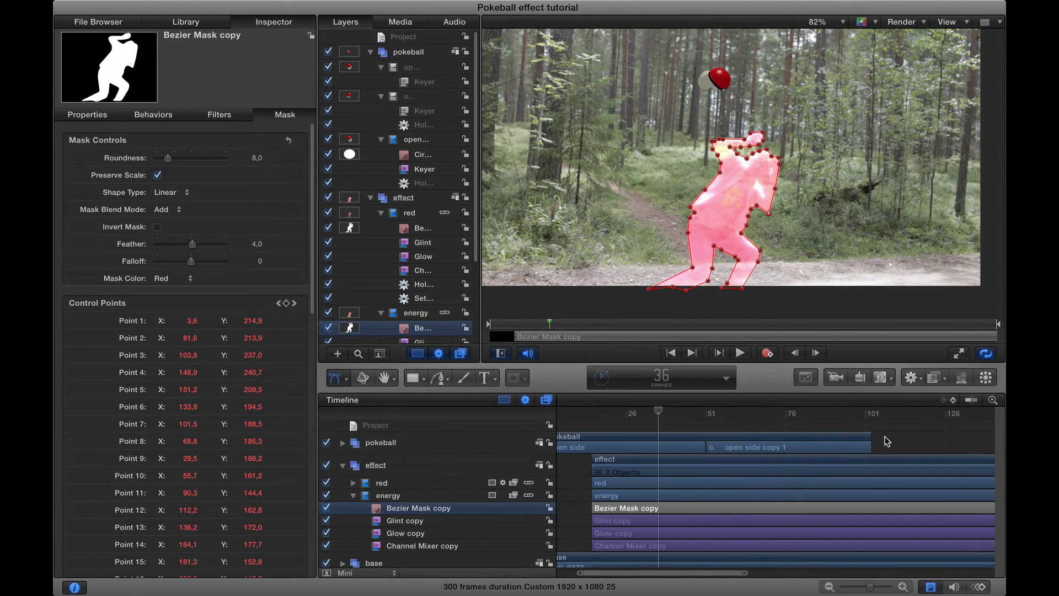
Show the mask's shape keyframes and, at frame 45, reshape the silhouette by stretching the feet downward and pulling the hands and elbow inward
click(888, 436)
key(space)
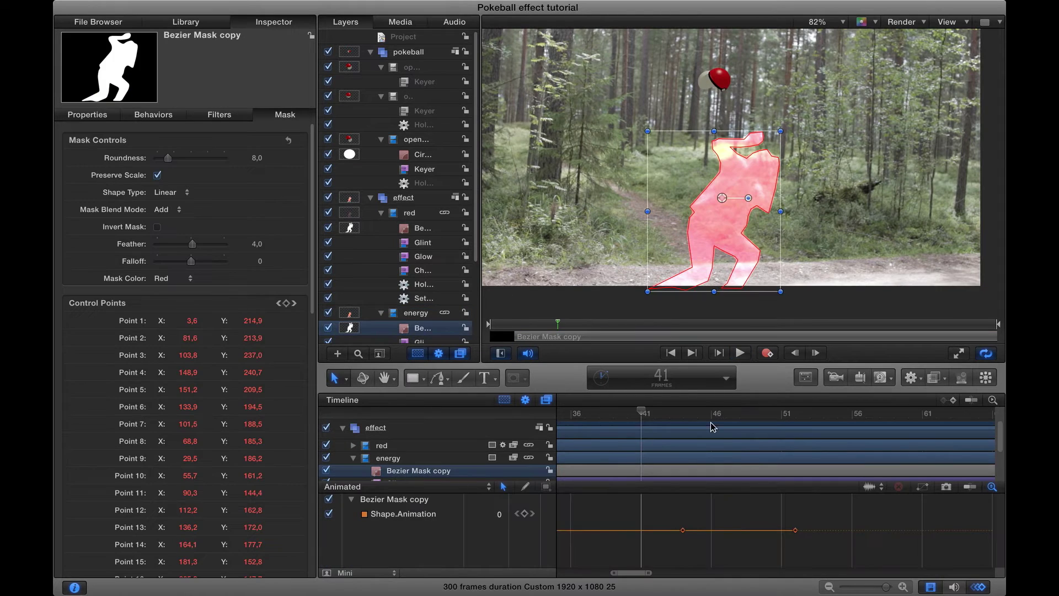
click(683, 419)
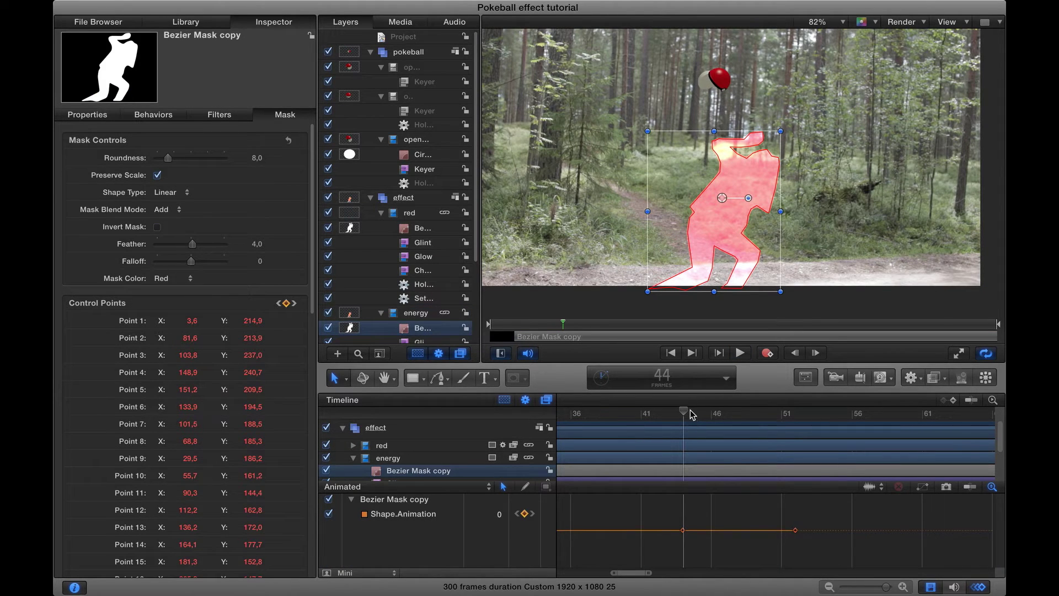
click(819, 356)
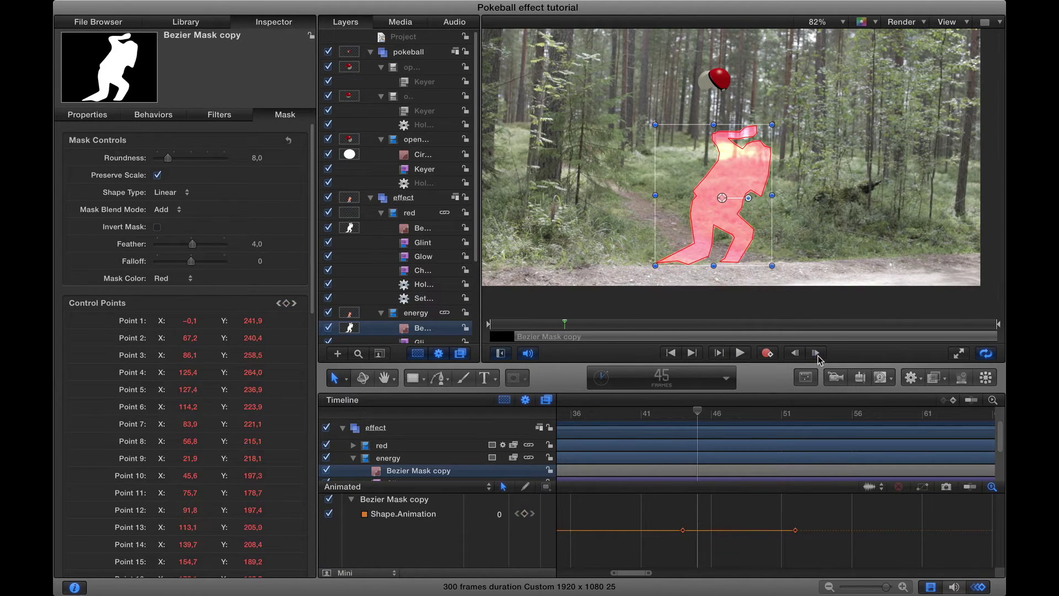
drag(346, 373, 378, 511)
drag(738, 263, 718, 273)
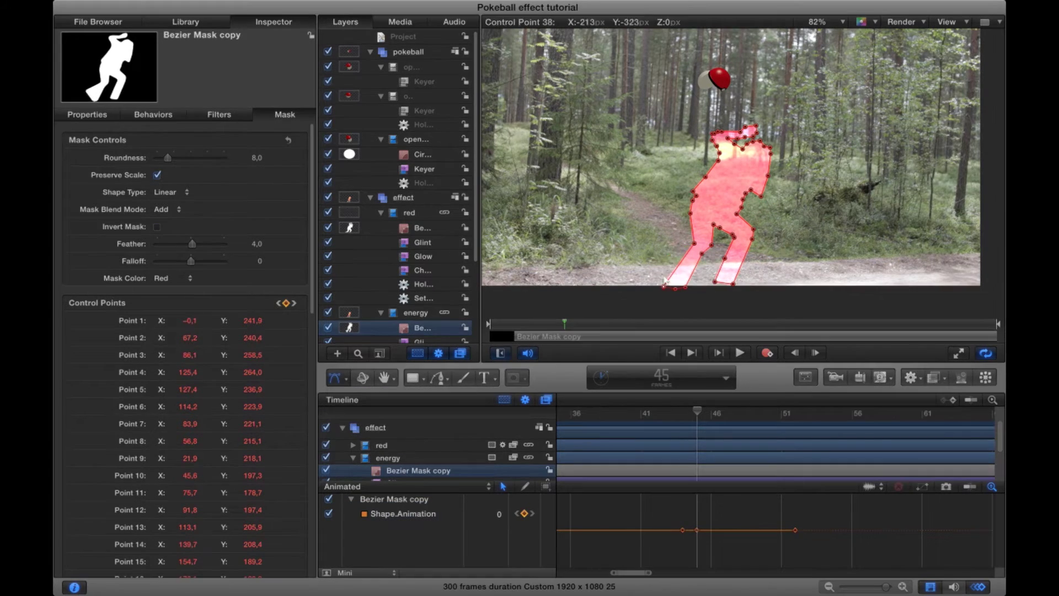
drag(756, 125, 735, 122)
drag(761, 197, 751, 173)
At frame 46, reshape the energy mask by lowering the feet, narrowing the torso and pulling the raised hands toward the ball
key(Right)
drag(731, 255, 709, 286)
drag(681, 259, 674, 280)
drag(696, 176, 707, 176)
drag(734, 123, 722, 103)
drag(755, 142, 747, 138)
At frame 47, stretch the top of the energy mask into the Pokeball and extend the trailing foot downward
key(Right)
drag(721, 101, 713, 82)
drag(709, 252, 700, 271)
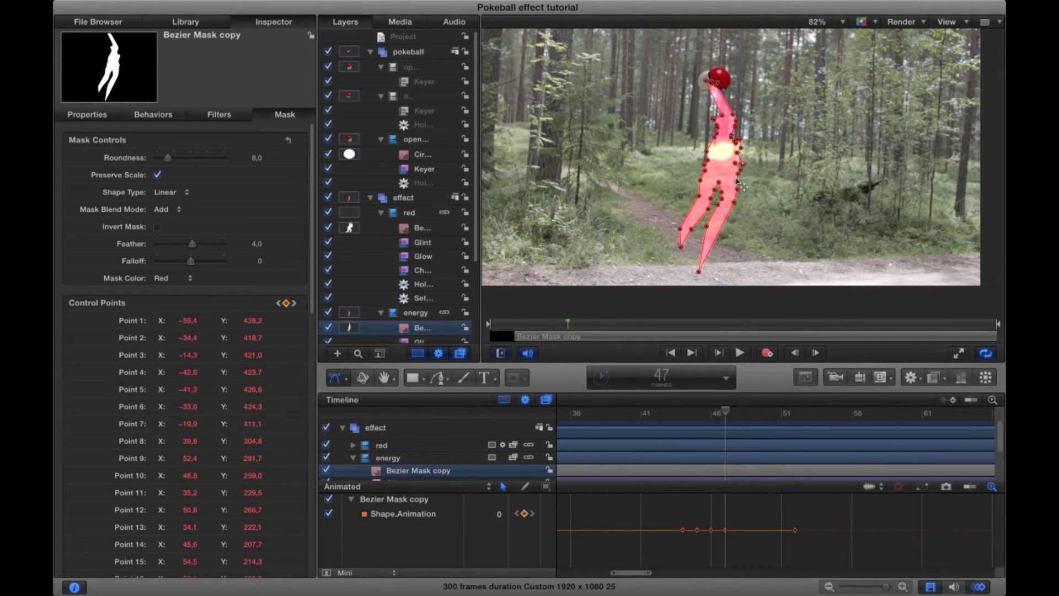
Refine the shrinking energy mask over the following frames, moving its side control points inward at frame 50
click(793, 354)
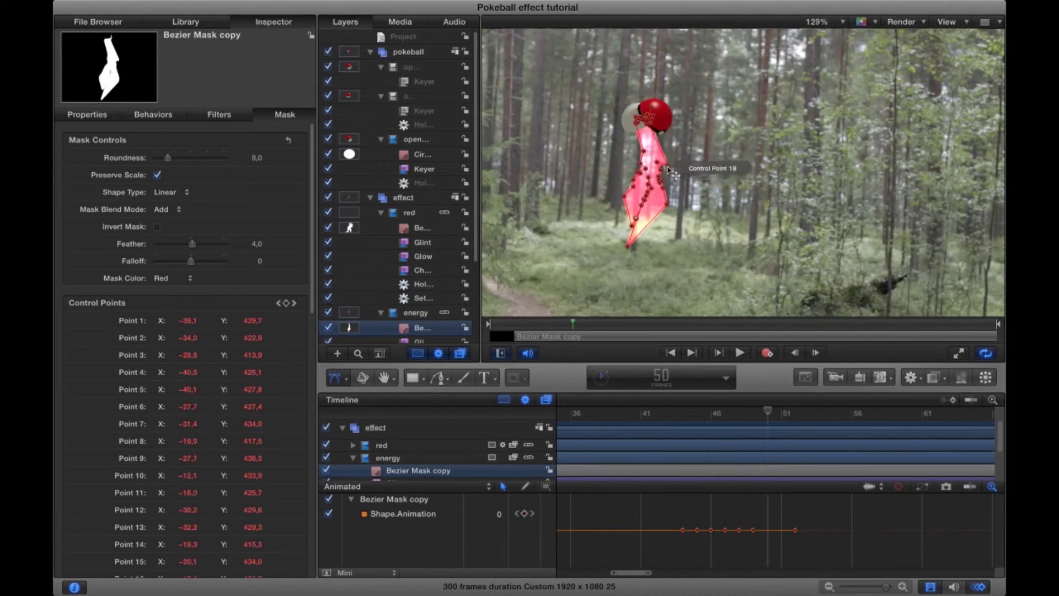
drag(667, 165, 633, 165)
mouse_move(637, 219)
mouse_down()
mouse_move(642, 205)
mouse_move(633, 209)
mouse_up()
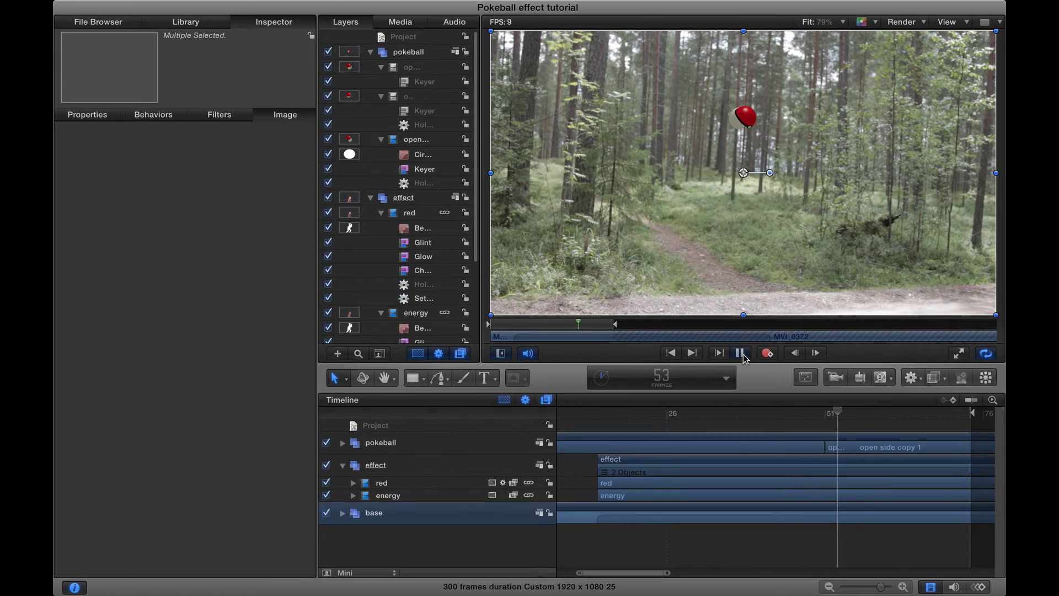
Stop playback, go to frame 53 and trim the end of the energy layer there
click(743, 354)
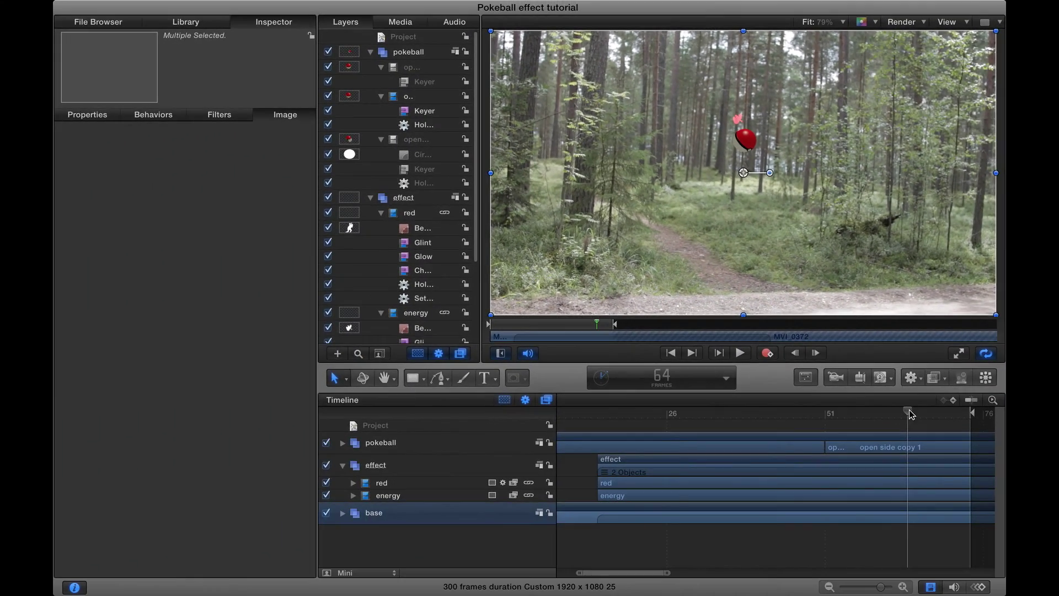
drag(909, 412, 838, 415)
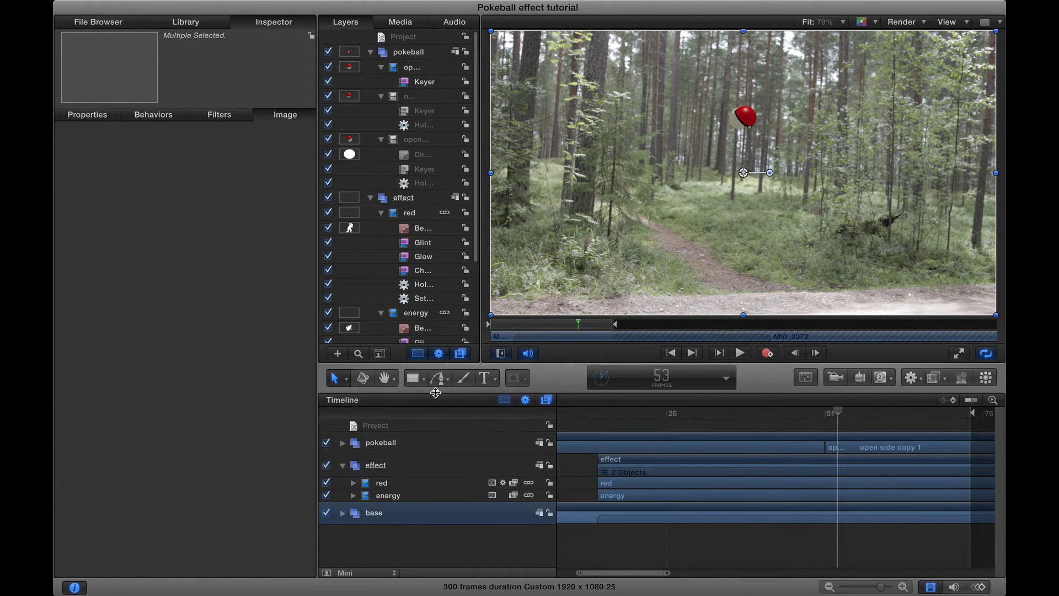
click(408, 500)
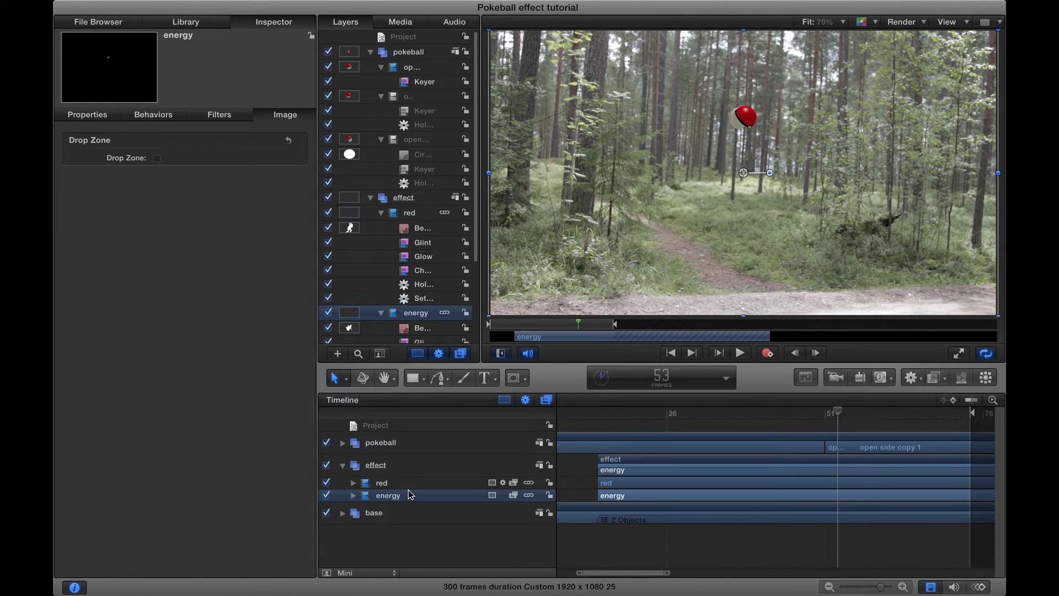
key(o)
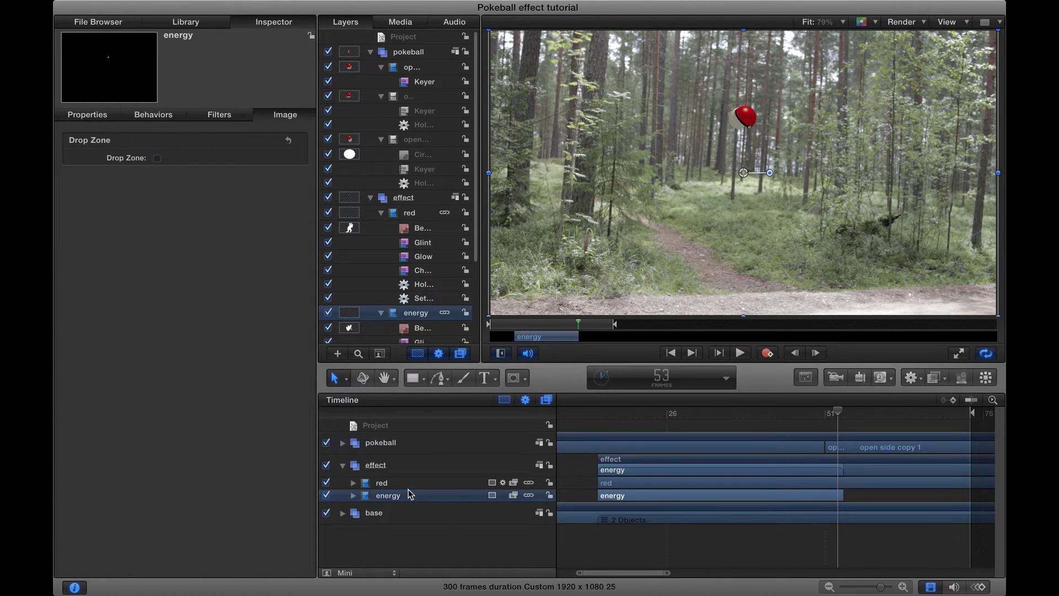
Step frame by frame past the energy layer's trimmed end to examine the remaining composite
click(816, 353)
click(816, 353)
click(816, 353)
click(816, 353)
click(816, 353)
click(816, 353)
click(816, 353)
click(816, 353)
click(816, 353)
click(816, 353)
click(816, 354)
click(816, 353)
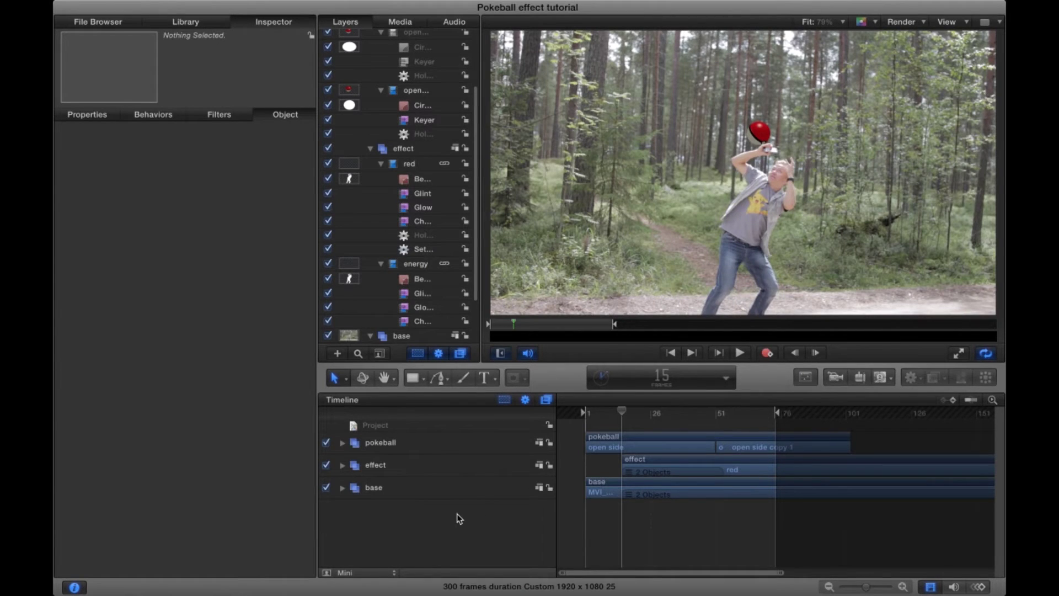
Create a new group between the effect and base groups and name it light
key(super+shift+n)
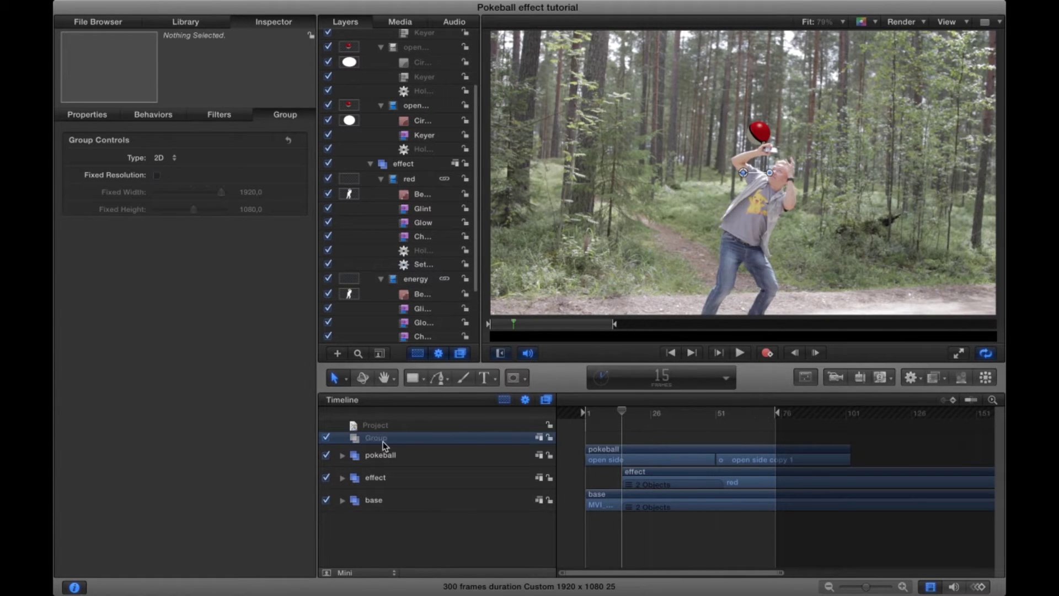
drag(381, 443, 361, 499)
double_click(375, 485)
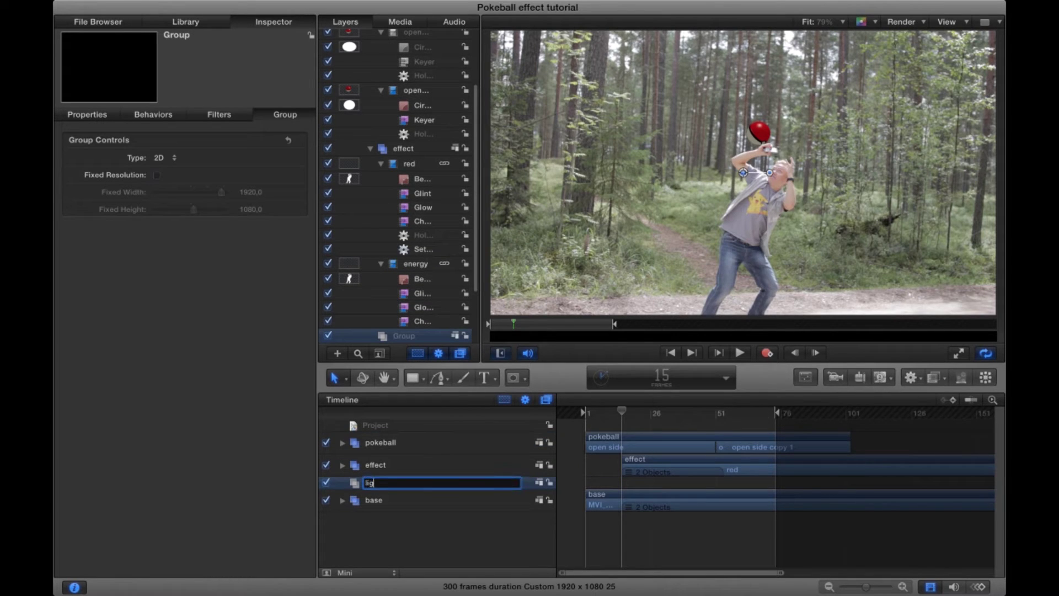
text(light)
key(Return)
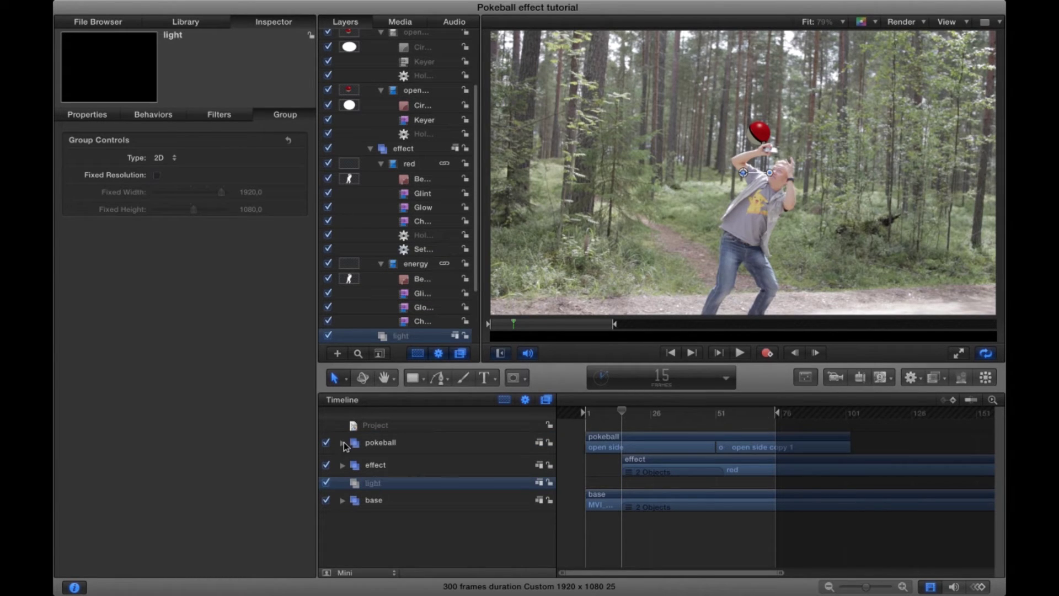
Add a Color Solid generator to the light group and set its color to red
click(186, 21)
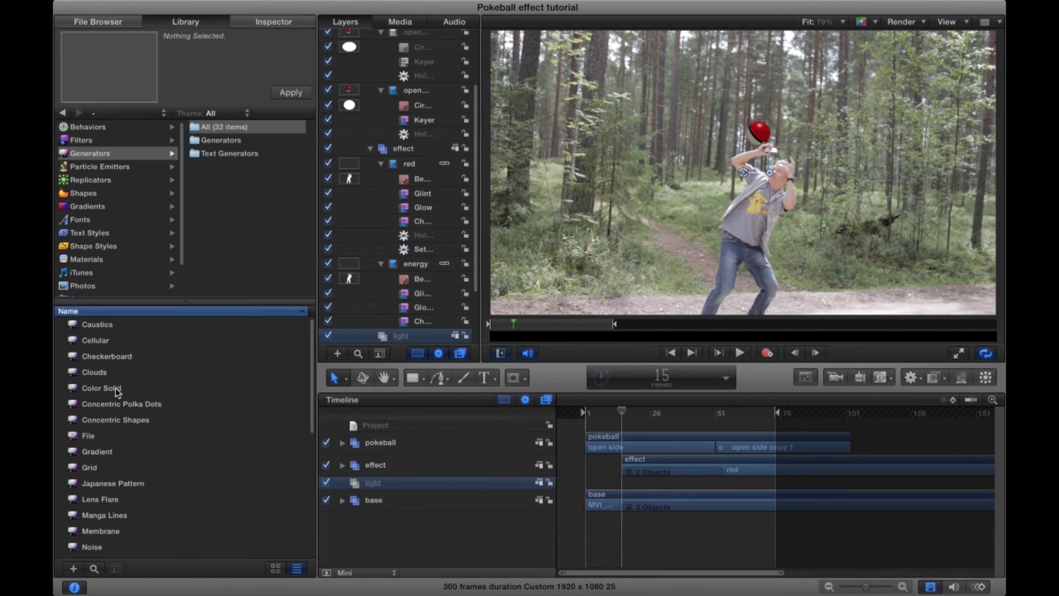
click(105, 389)
drag(95, 393, 372, 492)
click(264, 23)
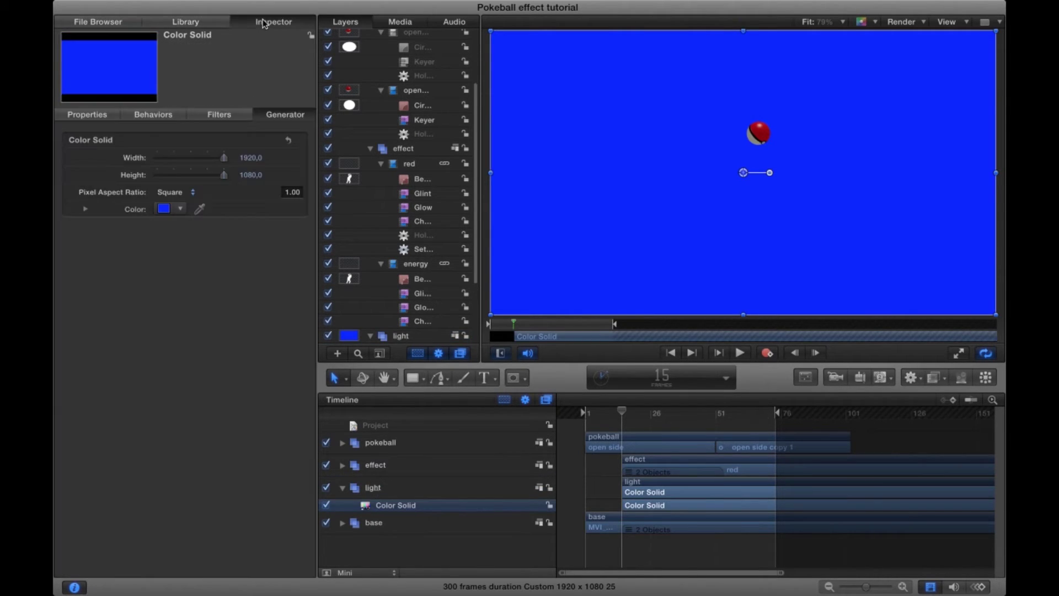
click(180, 209)
drag(231, 227, 236, 224)
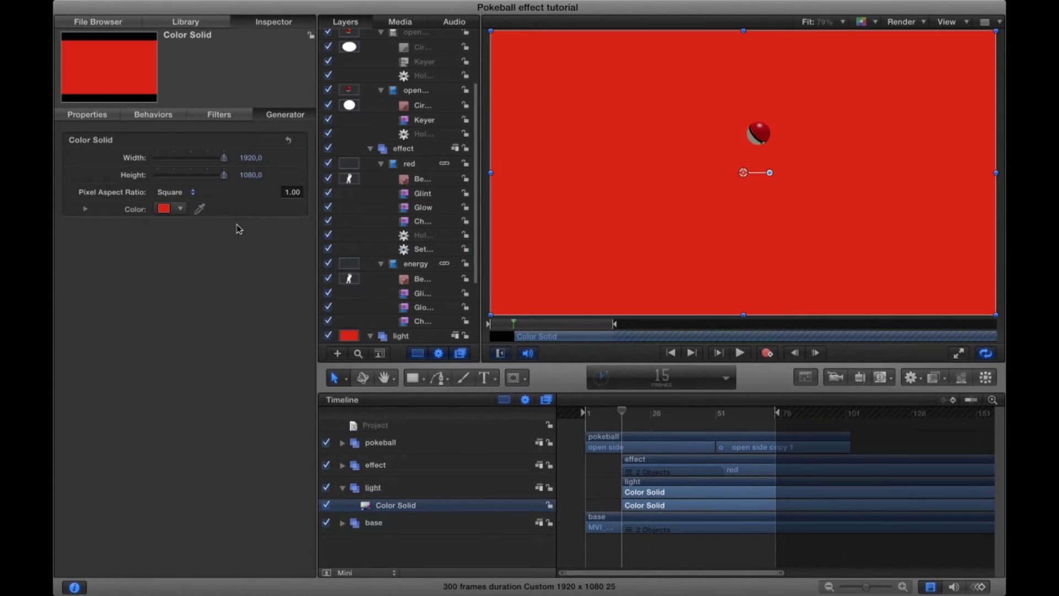
Hide the red solid and draw a tall elliptical Circle Mask for it over the actor
click(327, 505)
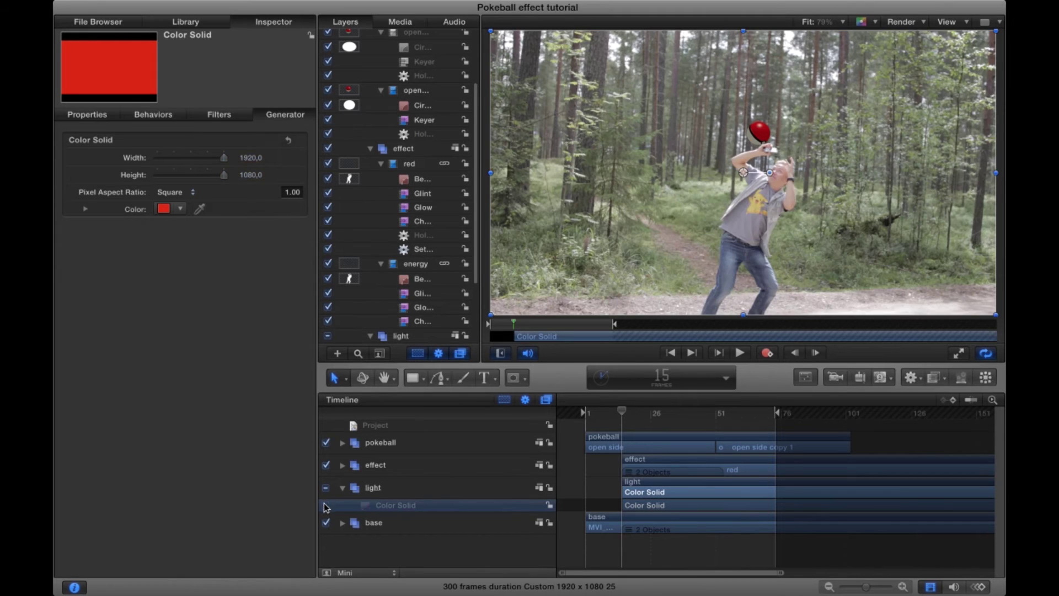
click(514, 380)
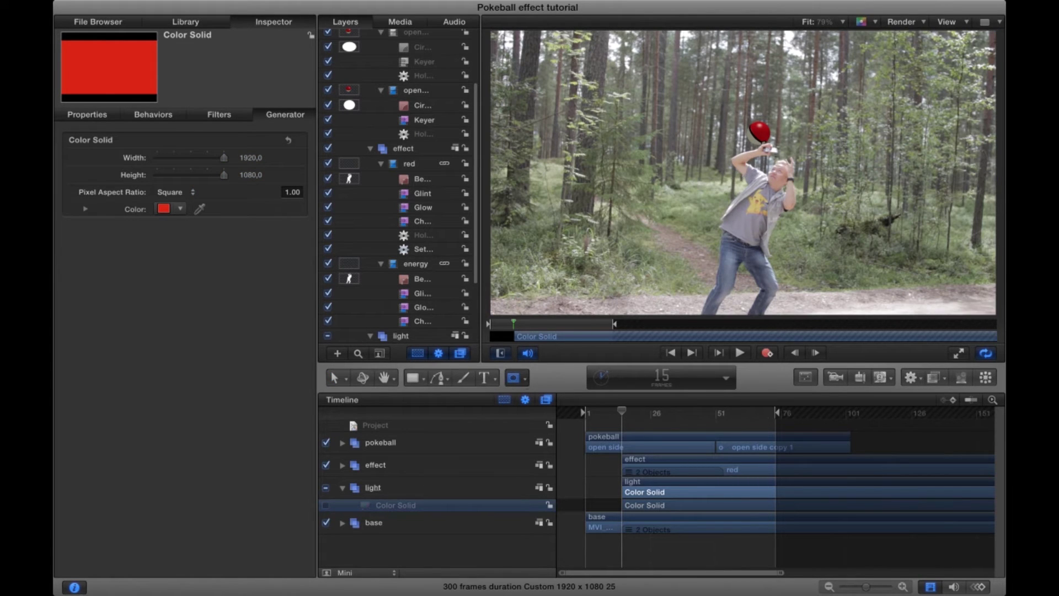
scroll(743, 172, down, 3)
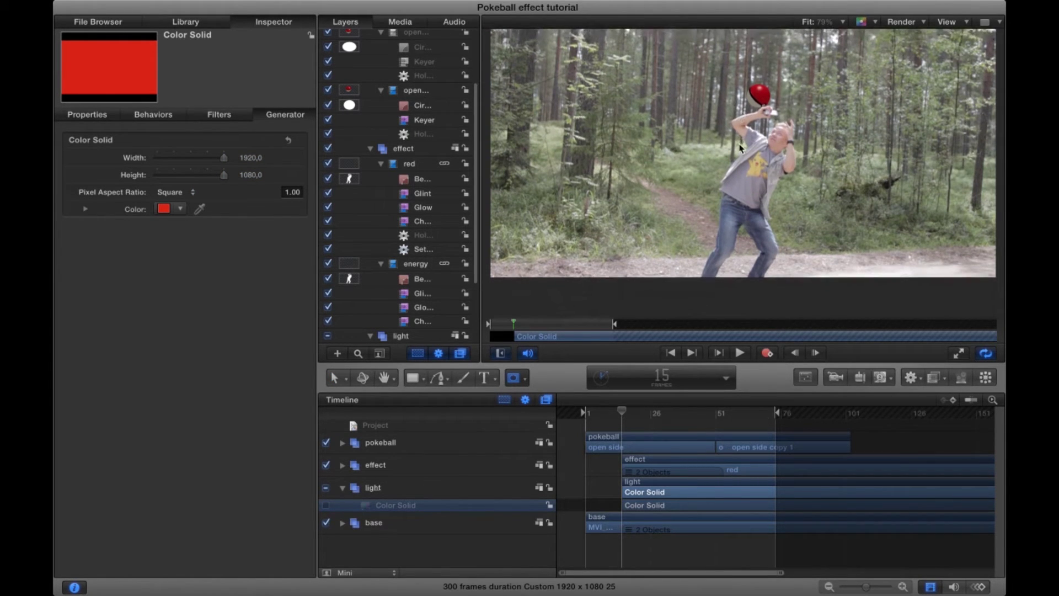
drag(802, 278, 803, 279)
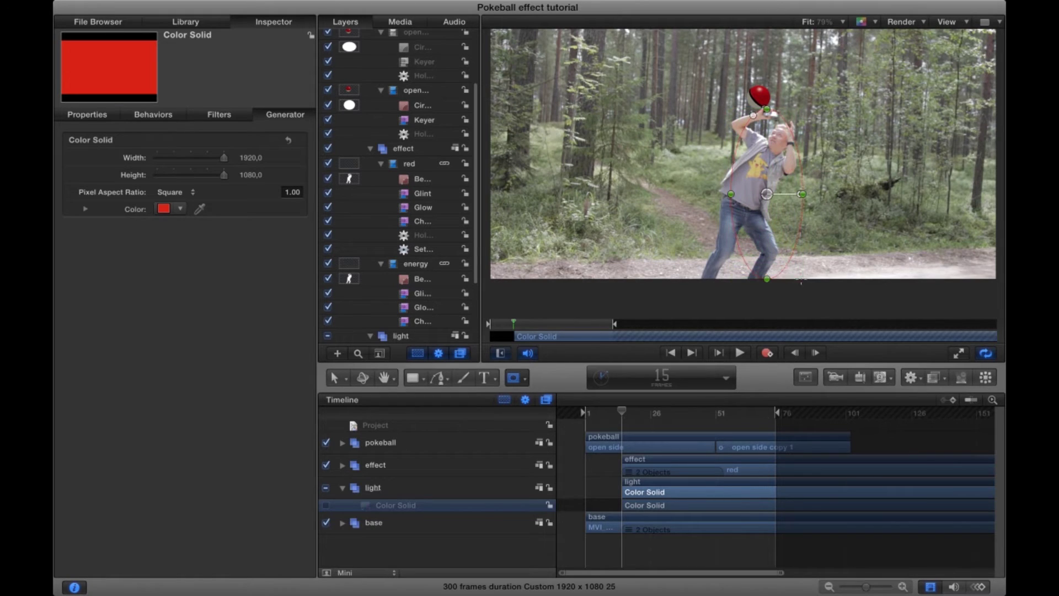
mouse_move(730, 194)
mouse_down()
mouse_move(716, 195)
mouse_move(747, 196)
mouse_up()
Convert the Circle Mask to editable points and reshape it to follow the actor's leaning body
click(191, 279)
drag(746, 111, 775, 116)
drag(703, 196, 719, 208)
drag(746, 280, 736, 287)
drag(719, 209, 714, 209)
drag(789, 196, 782, 200)
drag(773, 116, 775, 112)
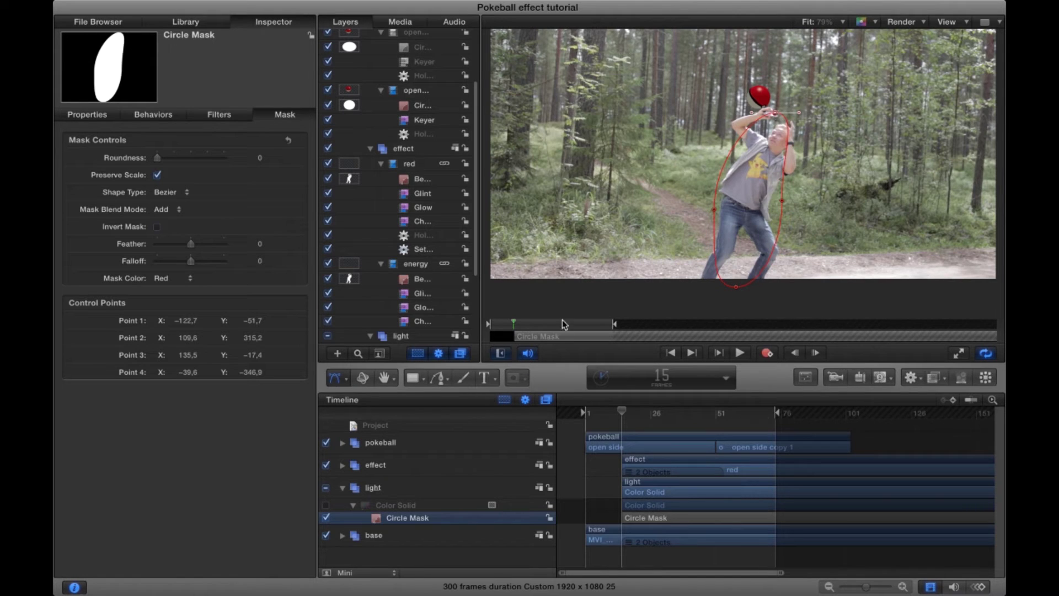
Make the red solid visible again and set the Circle Mask's Feather to 410
click(326, 506)
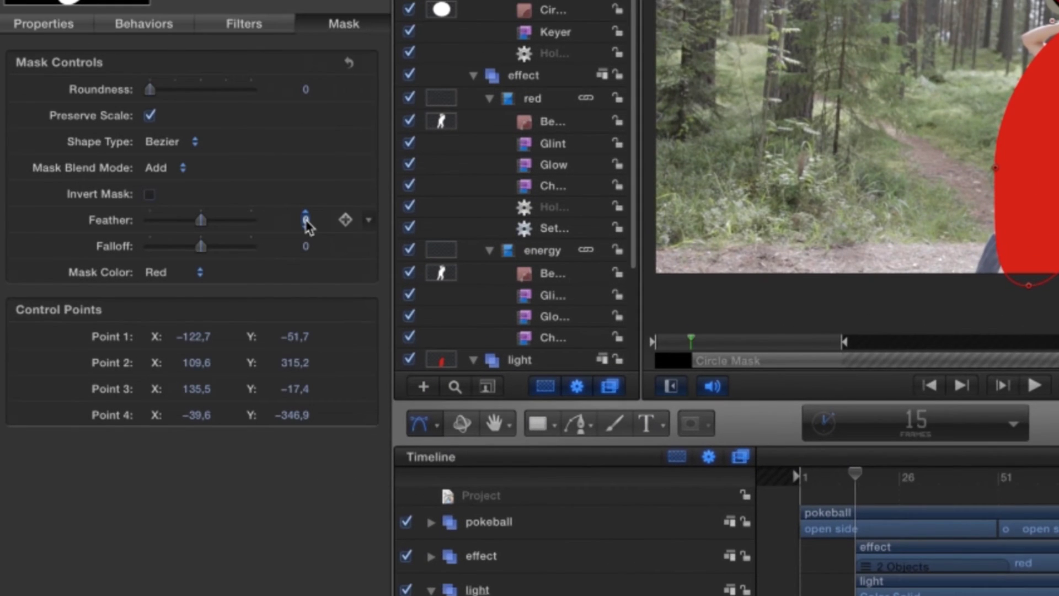
click(306, 219)
text(410)
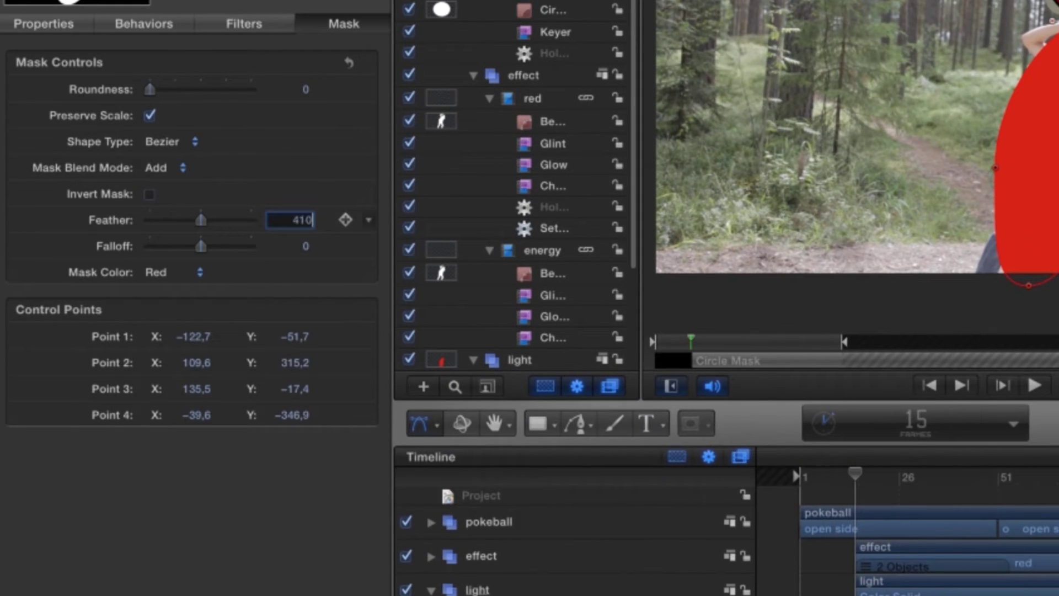
key(Return)
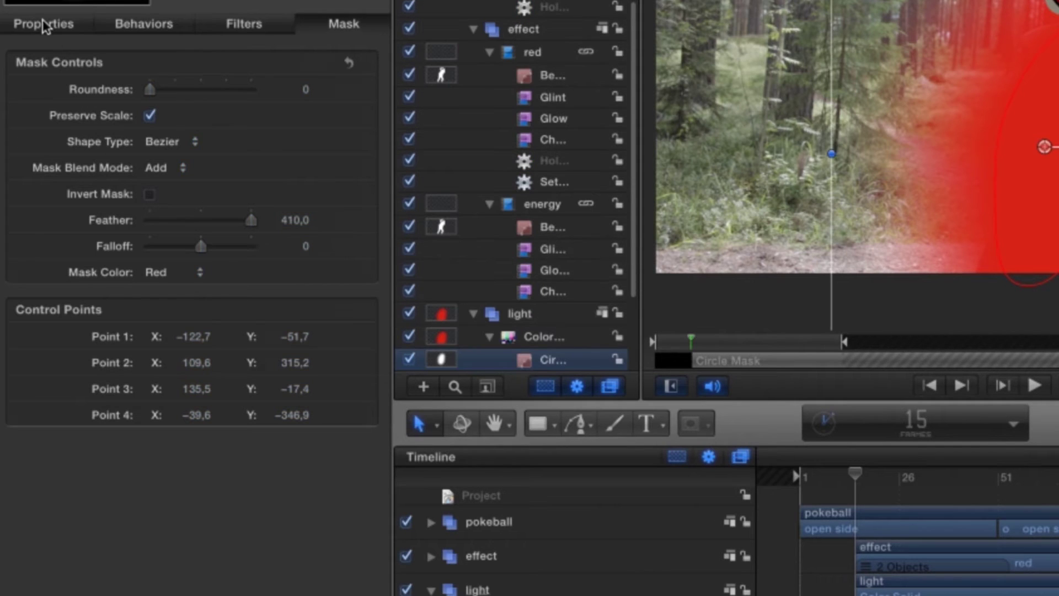
Set the Circle Mask's Opacity to 38%
click(44, 26)
click(306, 281)
text(38)
key(Return)
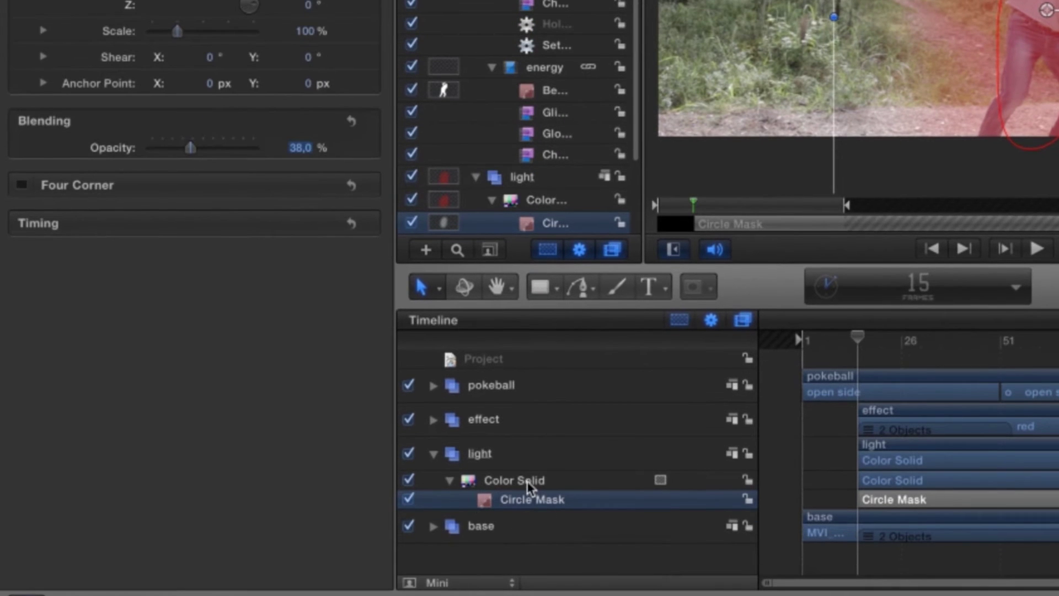
Keyframe the Color Solid's Opacity at 0% at frame 15
click(526, 481)
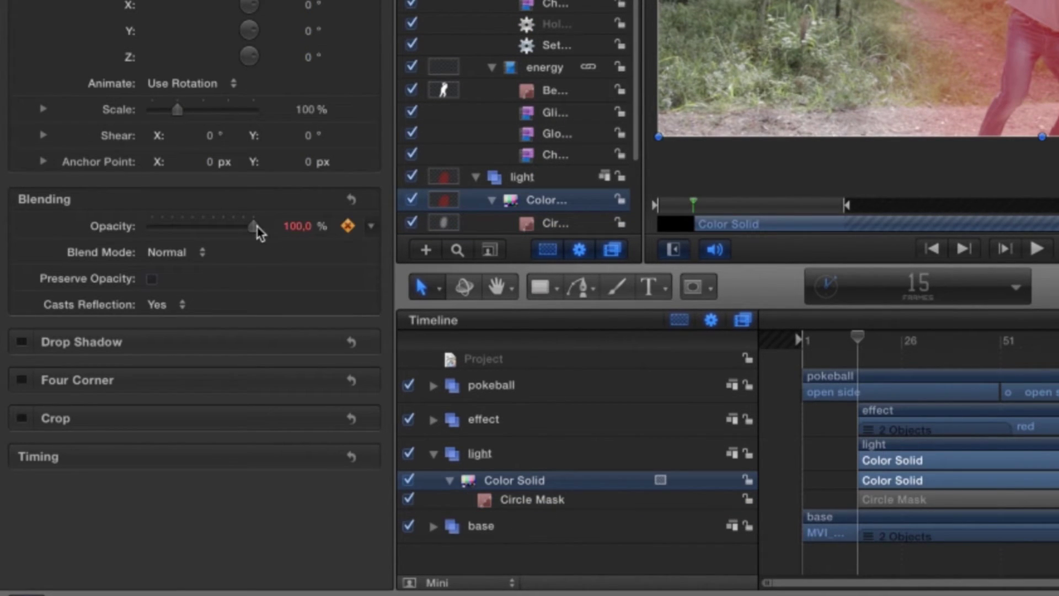
drag(254, 231, 73, 232)
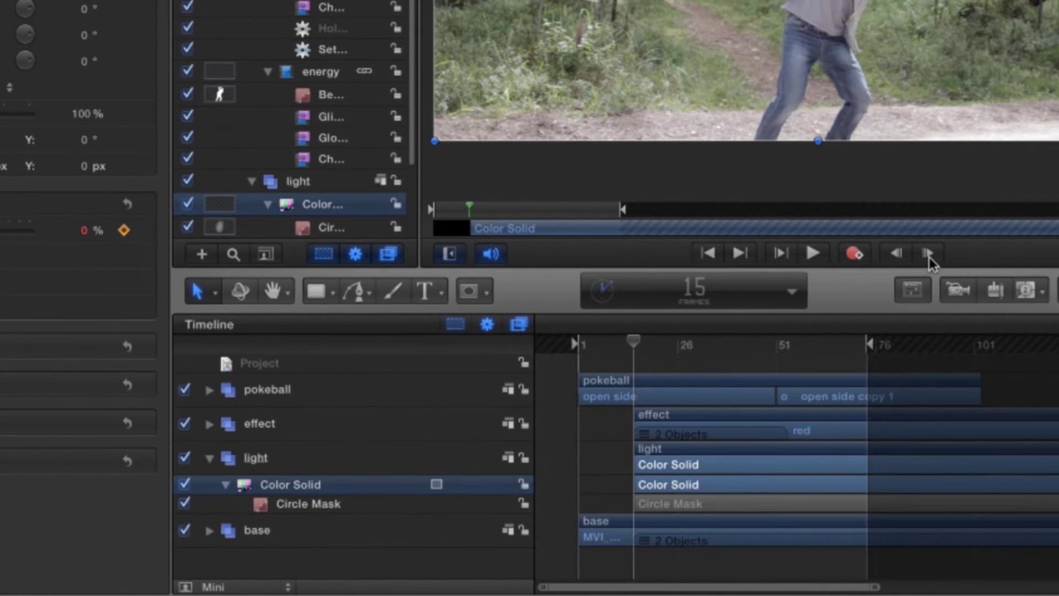
Keyframe the Color Solid's Opacity at 100% at frame 25
click(928, 253)
click(927, 252)
click(927, 253)
click(927, 253)
click(928, 252)
click(928, 253)
click(927, 253)
click(927, 253)
click(927, 252)
click(927, 253)
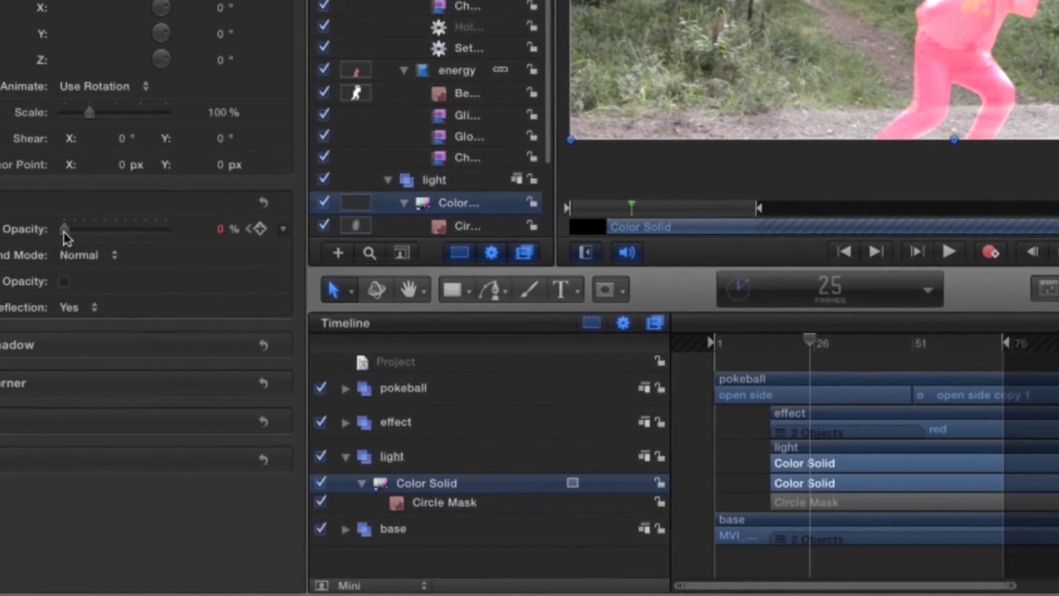
drag(65, 238, 343, 236)
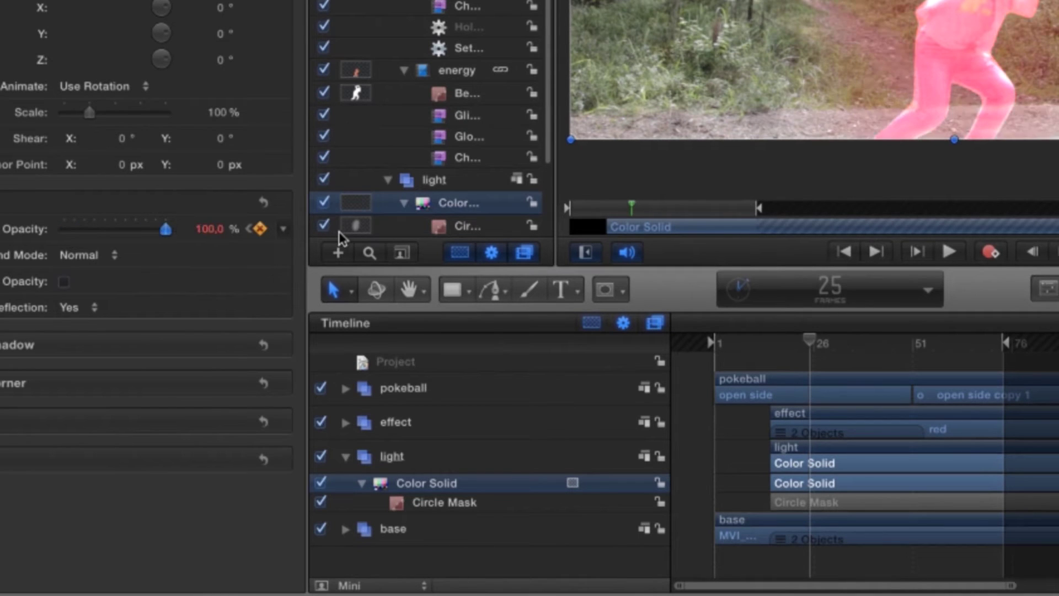
Rename the Color Solid "base light" and add a new Color Solid generator above it in the light group
double_click(421, 506)
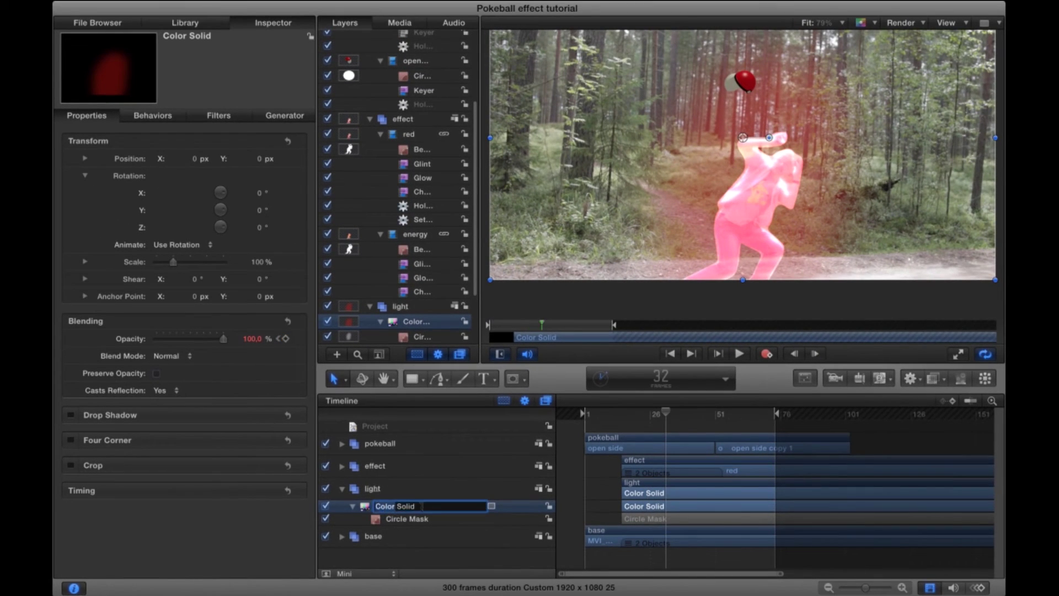
key(Return)
click(184, 23)
drag(101, 389, 367, 507)
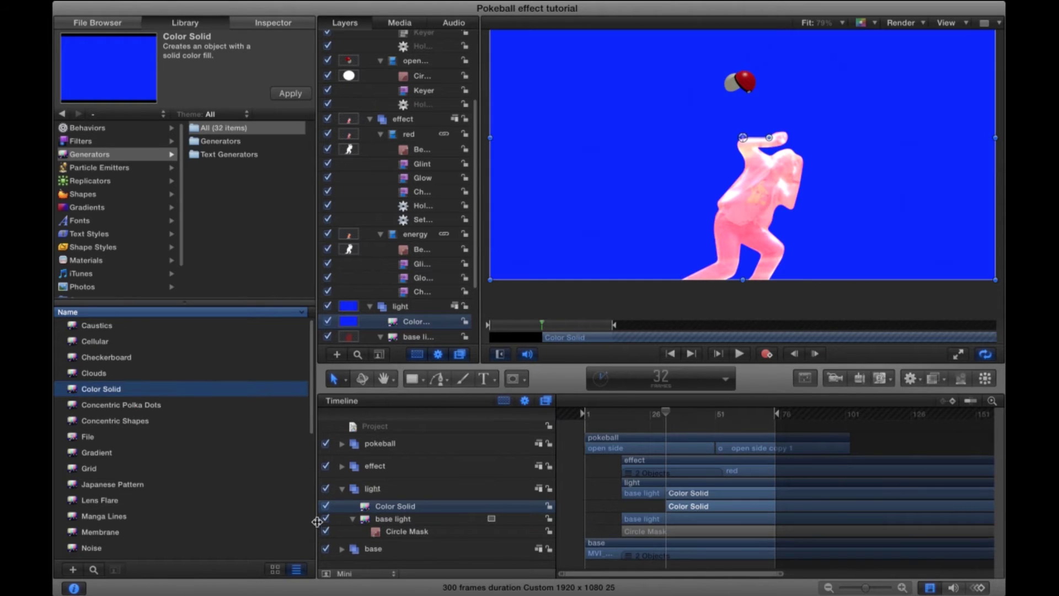
Color the new Color Solid red and extend its start back to frame 15
click(308, 26)
click(180, 211)
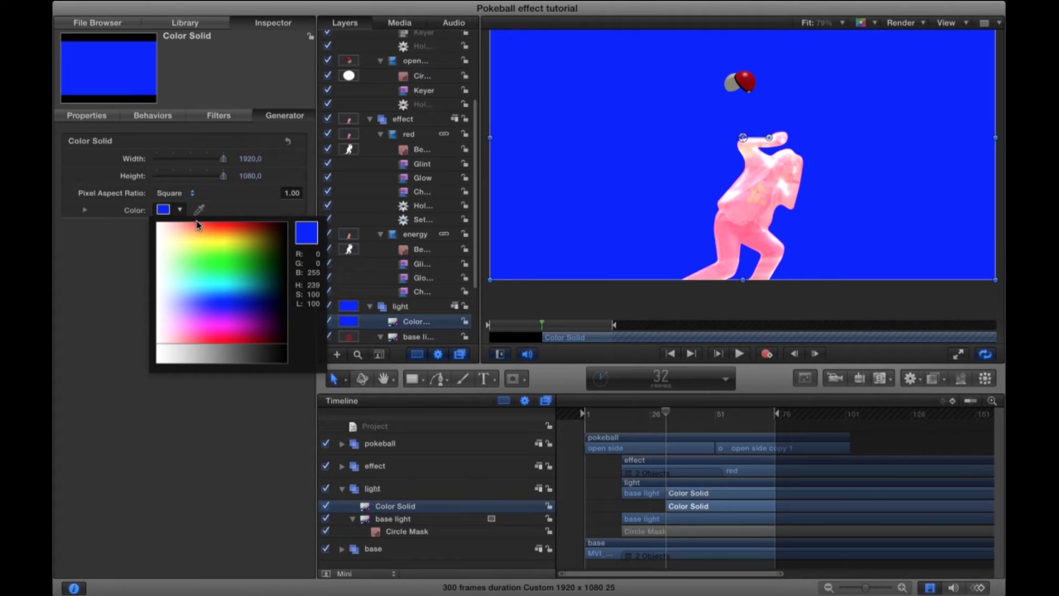
click(194, 224)
drag(680, 511, 636, 512)
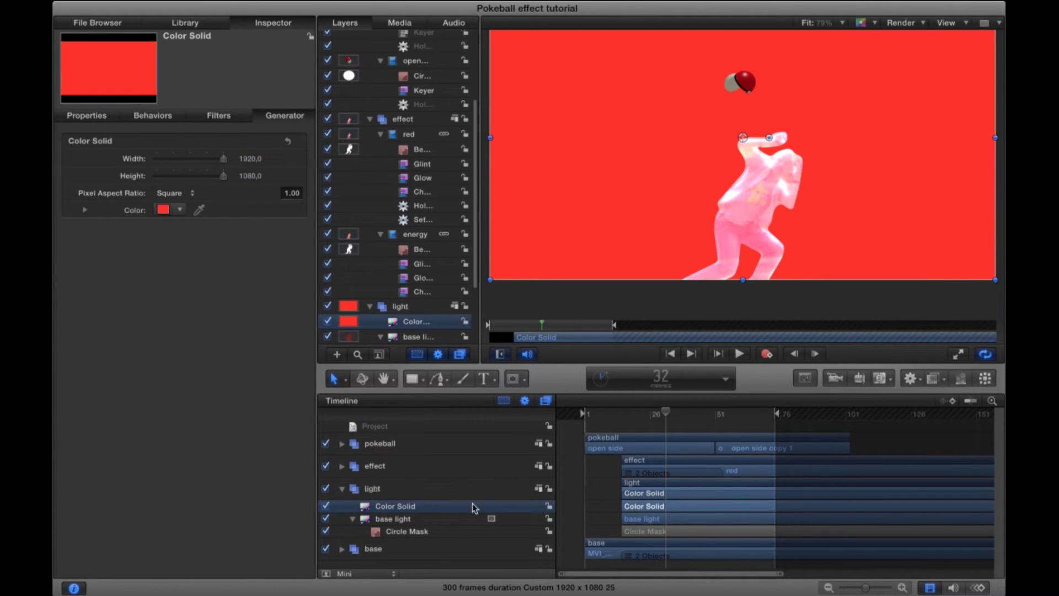
Copy the Bezier Mask from the energy layer and paste it onto the new Color Solid at frame 15
click(342, 467)
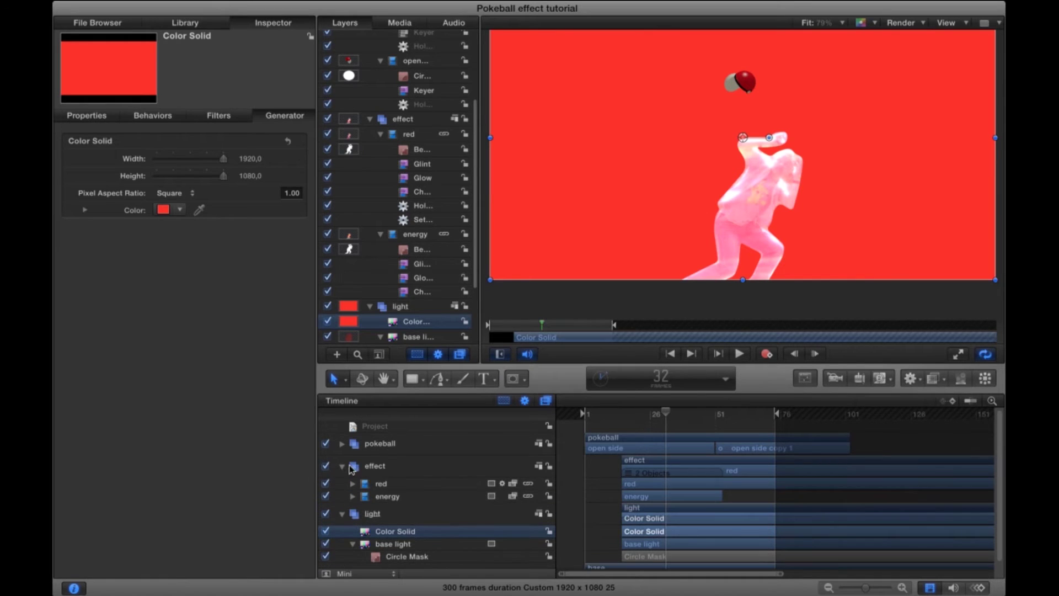
click(353, 496)
click(398, 508)
right_click(395, 510)
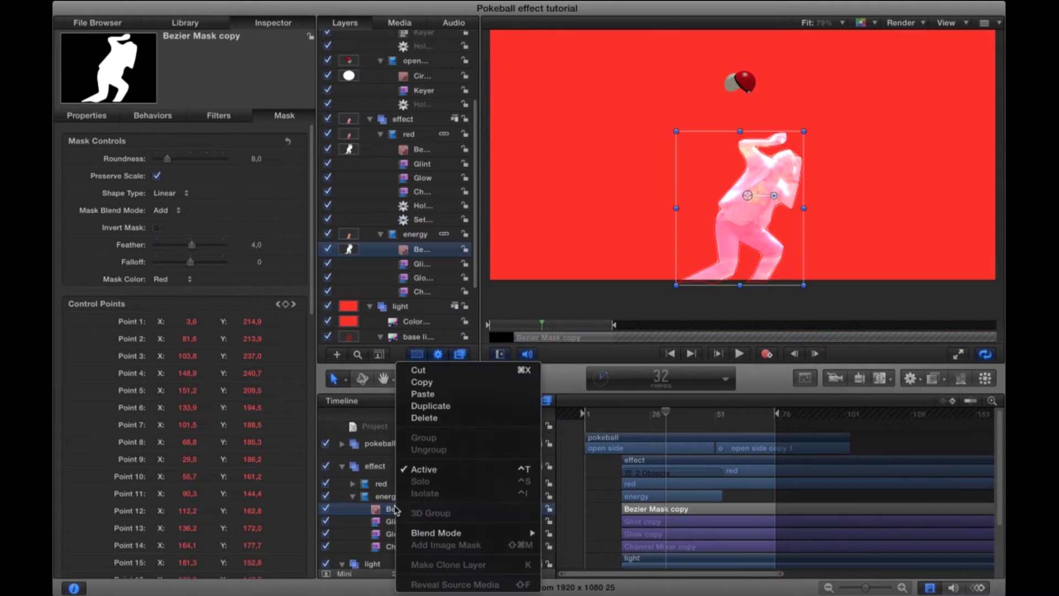
click(444, 383)
click(353, 496)
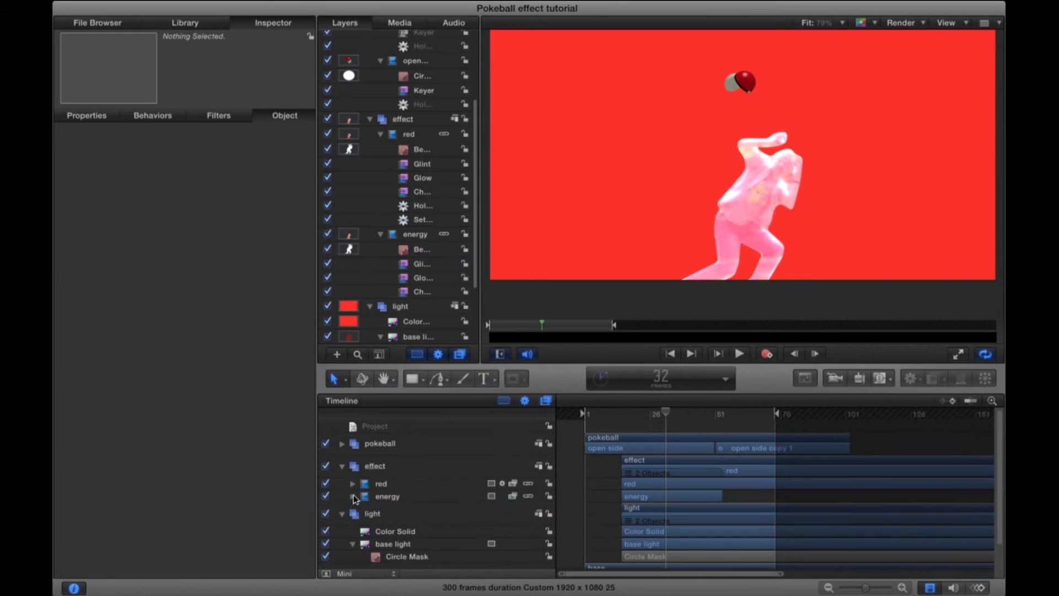
click(343, 466)
click(380, 520)
drag(662, 420, 622, 418)
click(401, 507)
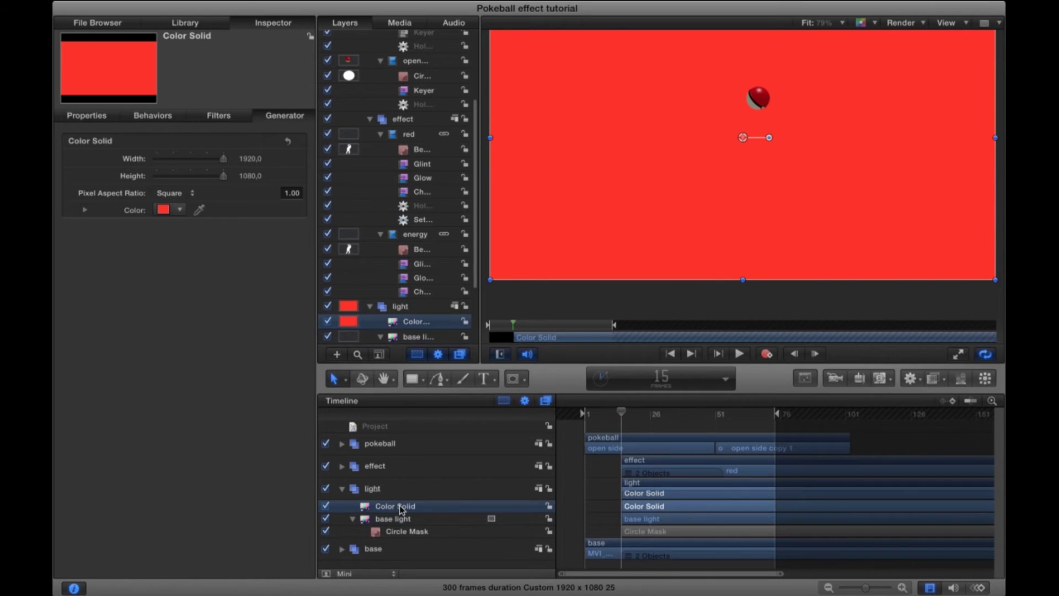
key(super+v)
Set the pasted Bezier Mask's Feather to 50.7 and its Opacity to 49%
drag(256, 245, 290, 248)
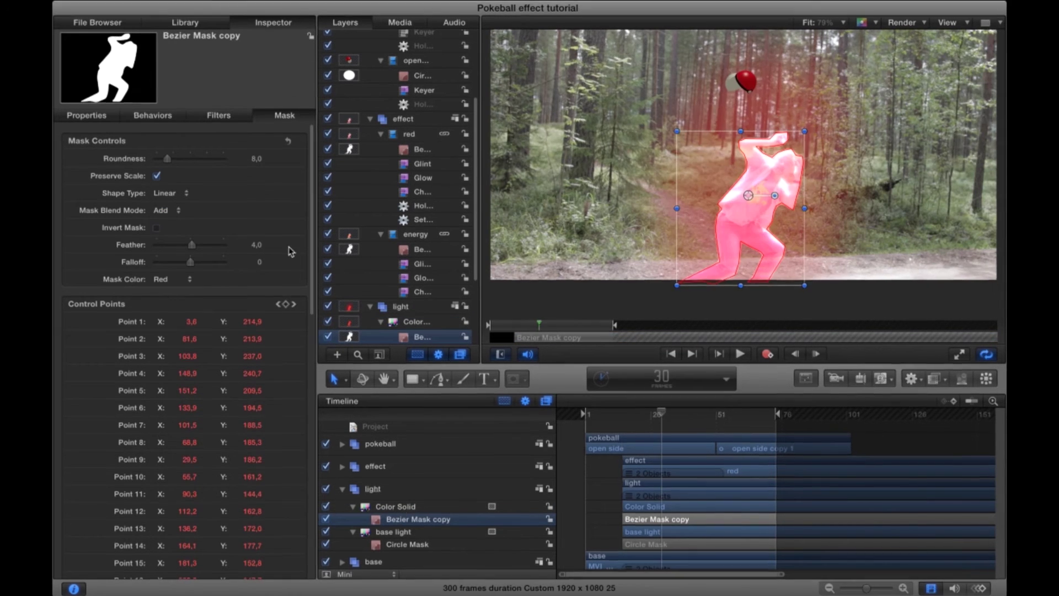
click(253, 248)
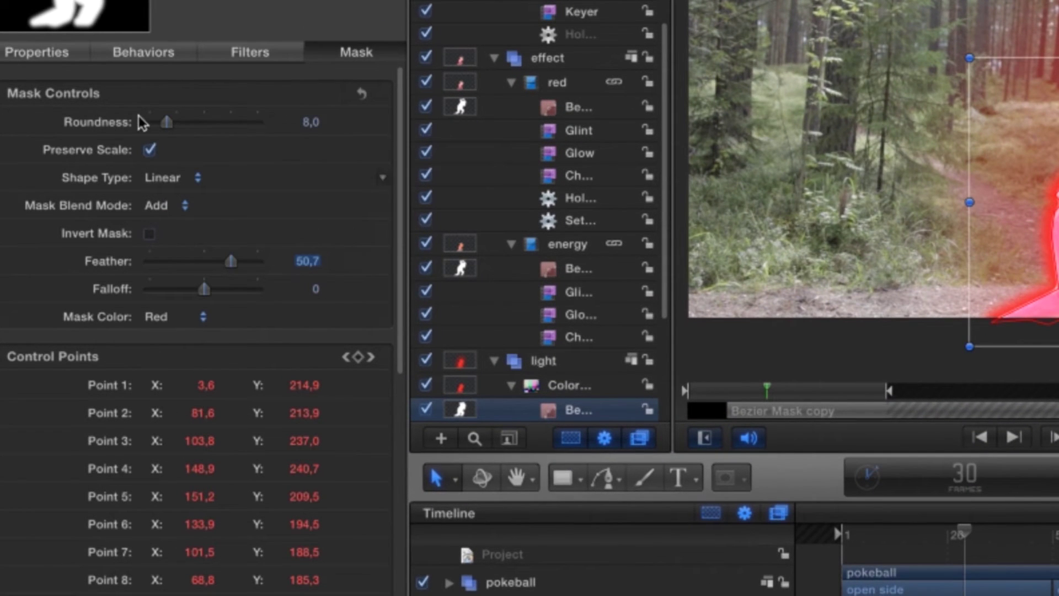
click(38, 52)
click(314, 331)
text(49)
key(Return)
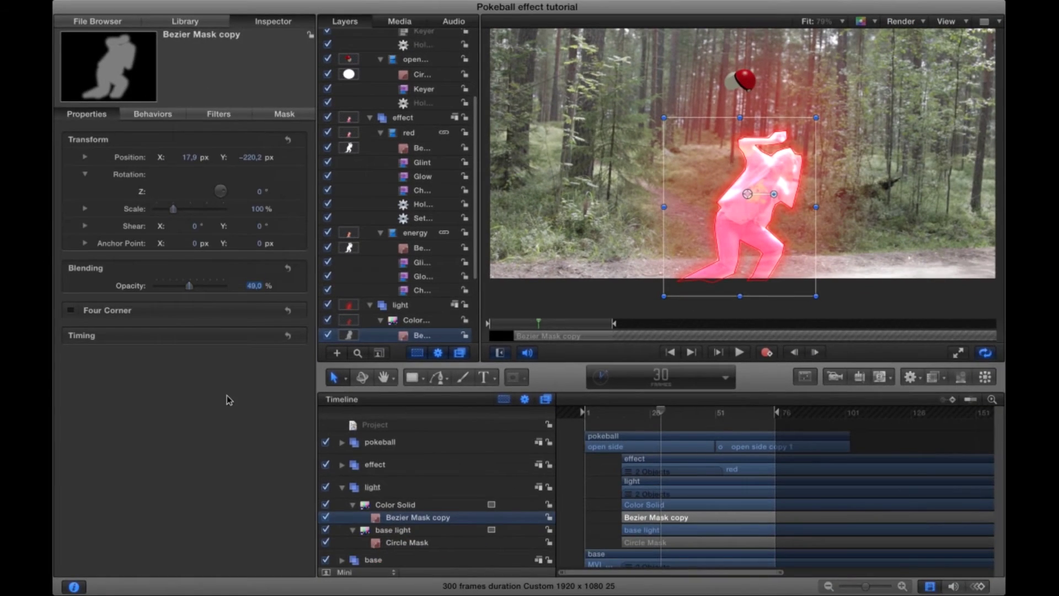
Rename the masked Color Solid "edge light" and keyframe its Opacity at 0% at frame 15
key(shift+super+a)
key(ctrl+t)
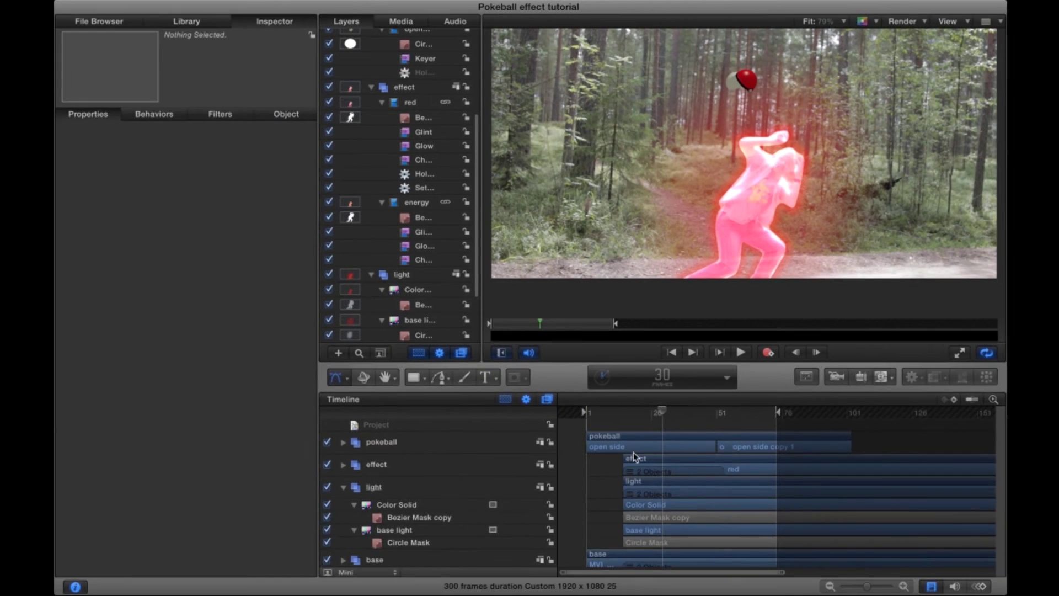
double_click(403, 504)
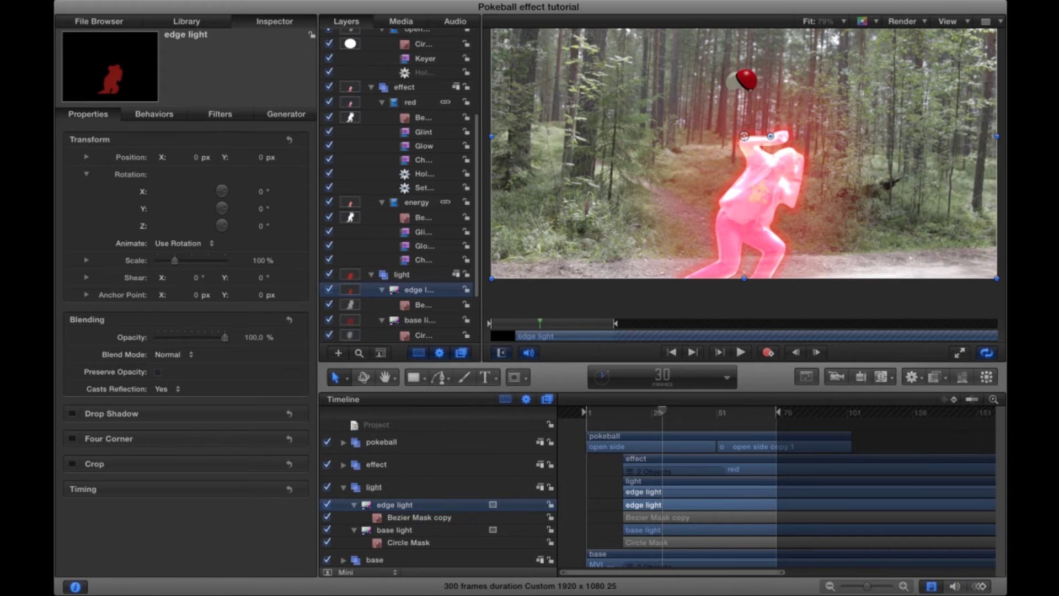
text(edge light)
key(Return)
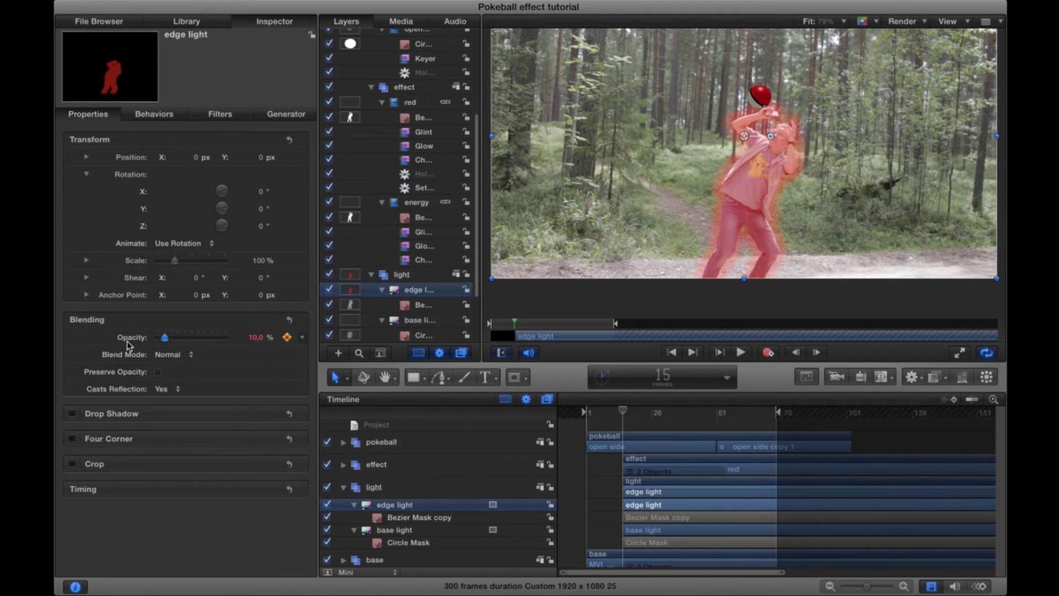
drag(127, 346, 123, 346)
click(818, 353)
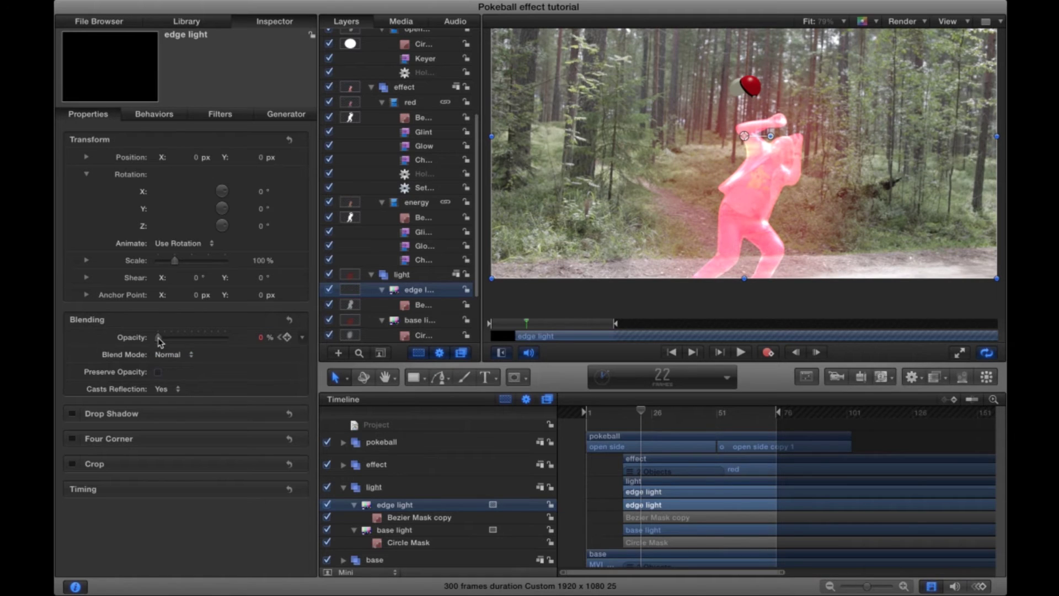
Add another Color Solid at the top of the light group at frame 24 and name it "ball light"
drag(103, 387, 383, 502)
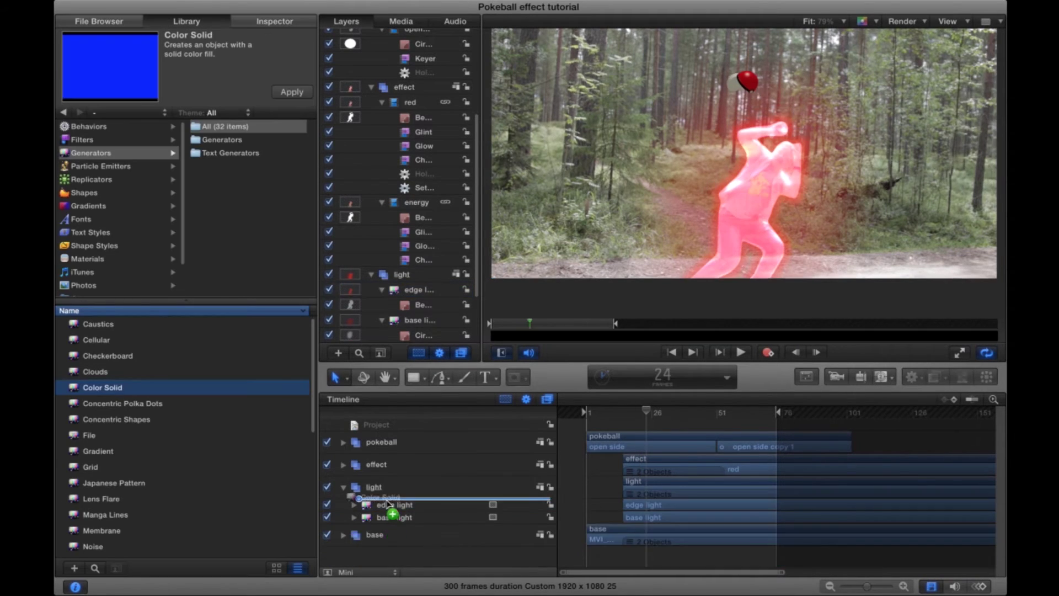
double_click(395, 505)
text(ball light)
key(Return)
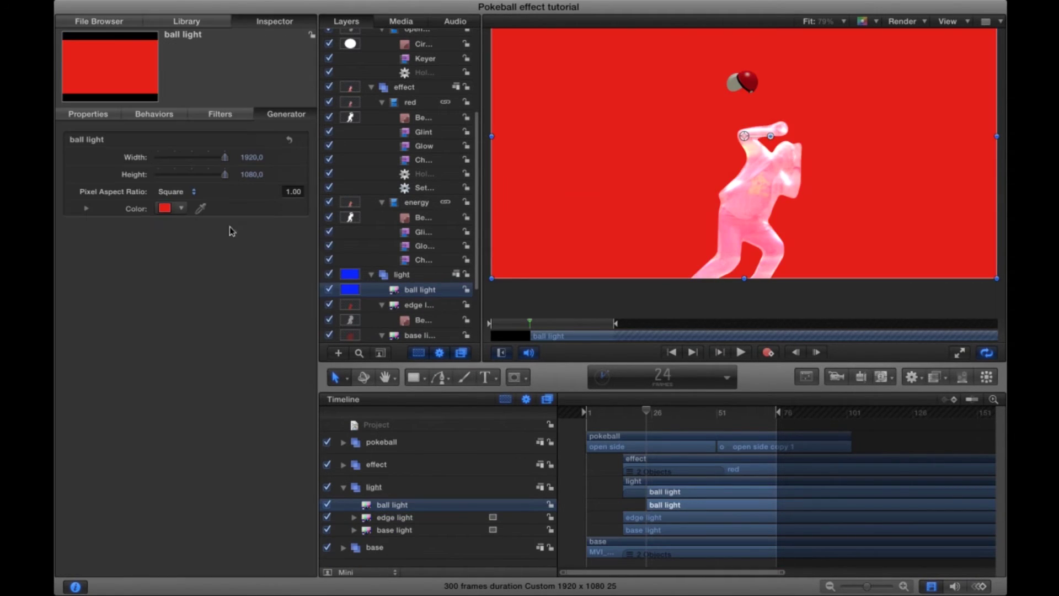
Mask the ball light with a circle of radius about 90 around the Pokeball and feather its edge
drag(765, 96, 766, 106)
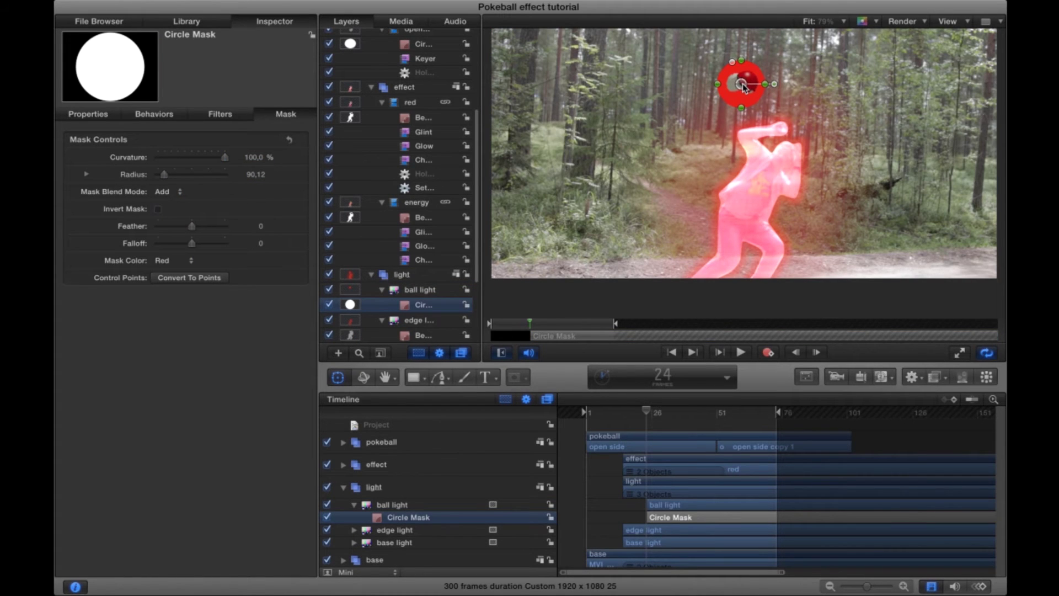
drag(256, 225, 266, 225)
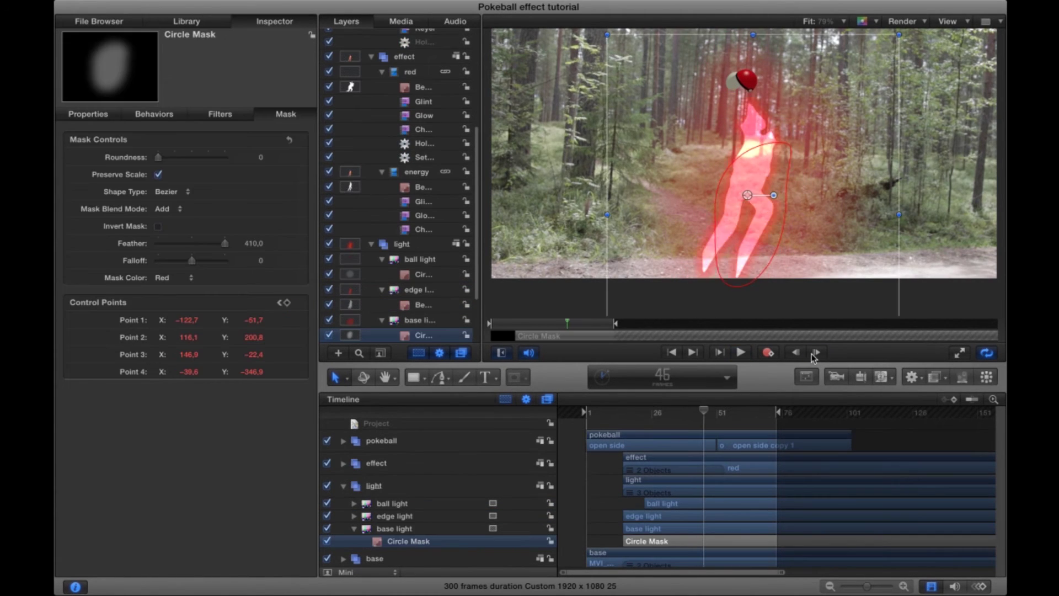
Reshape the base light's Circle Mask frame by frame up to frame 52, following the energy as it shrinks into the ball
drag(740, 165, 742, 158)
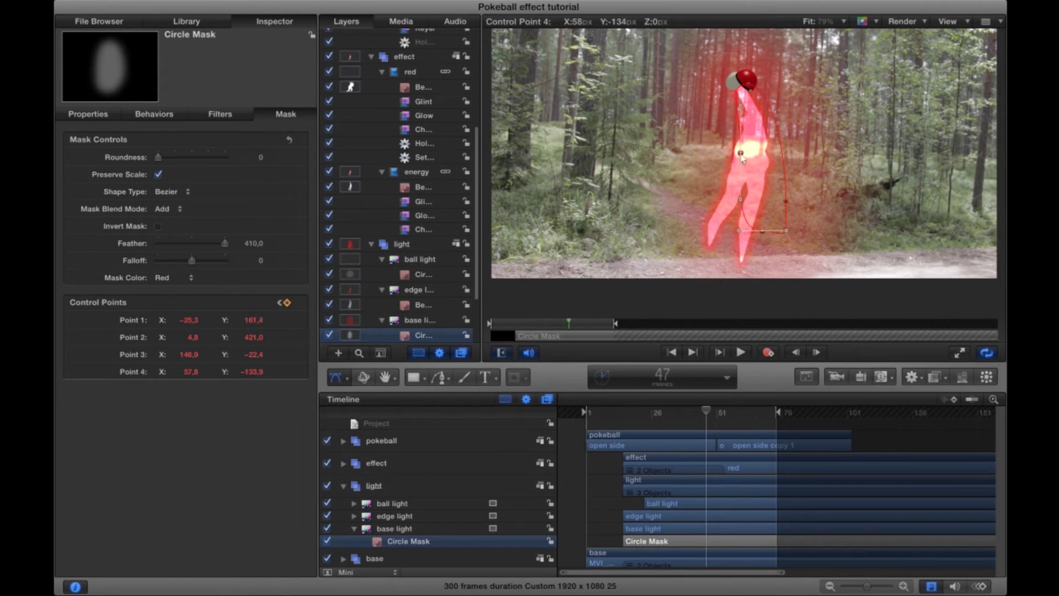
click(817, 352)
click(816, 353)
drag(739, 149, 735, 147)
drag(742, 86, 740, 84)
key(Right)
drag(733, 147, 742, 122)
drag(750, 155, 746, 116)
drag(728, 180, 734, 138)
click(816, 353)
click(816, 352)
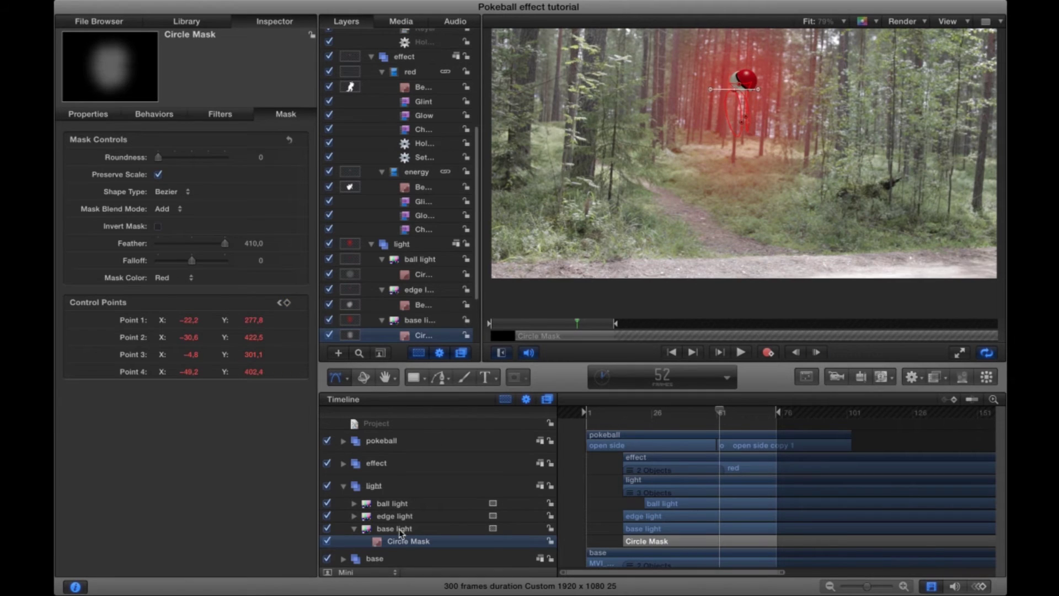
Fade the base light out completely with an Opacity keyframe at frame 56
click(401, 530)
click(796, 353)
click(816, 353)
click(815, 352)
click(816, 353)
click(816, 353)
click(815, 352)
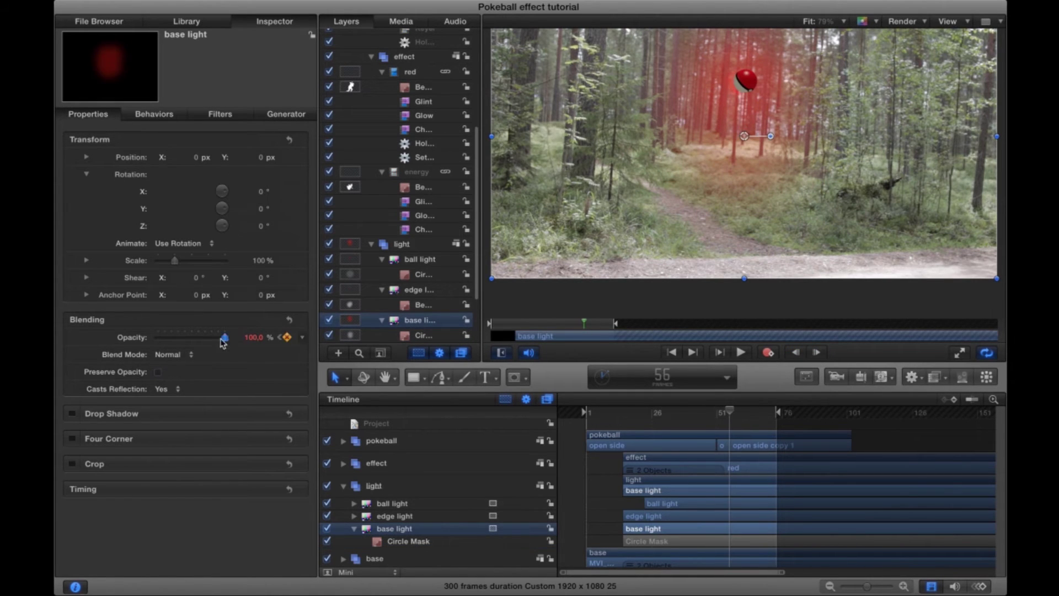
drag(224, 338, 63, 338)
Examine the edge light and ball light frame by frame around frame 51 and play back the glow animation
click(401, 516)
click(798, 353)
click(797, 353)
click(797, 353)
click(797, 353)
click(797, 353)
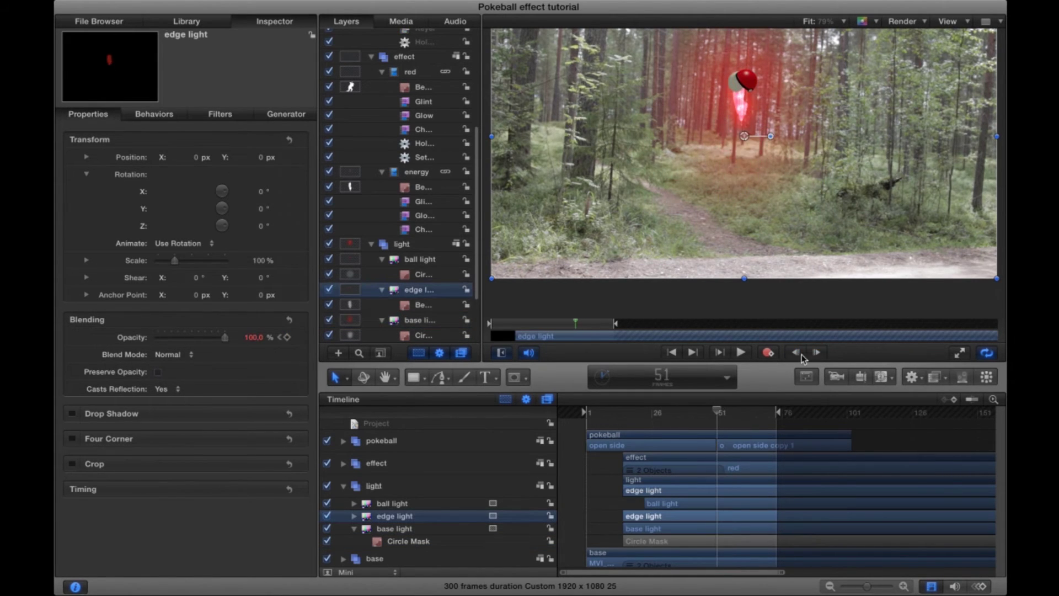
click(392, 503)
click(816, 352)
click(817, 352)
click(816, 352)
click(741, 352)
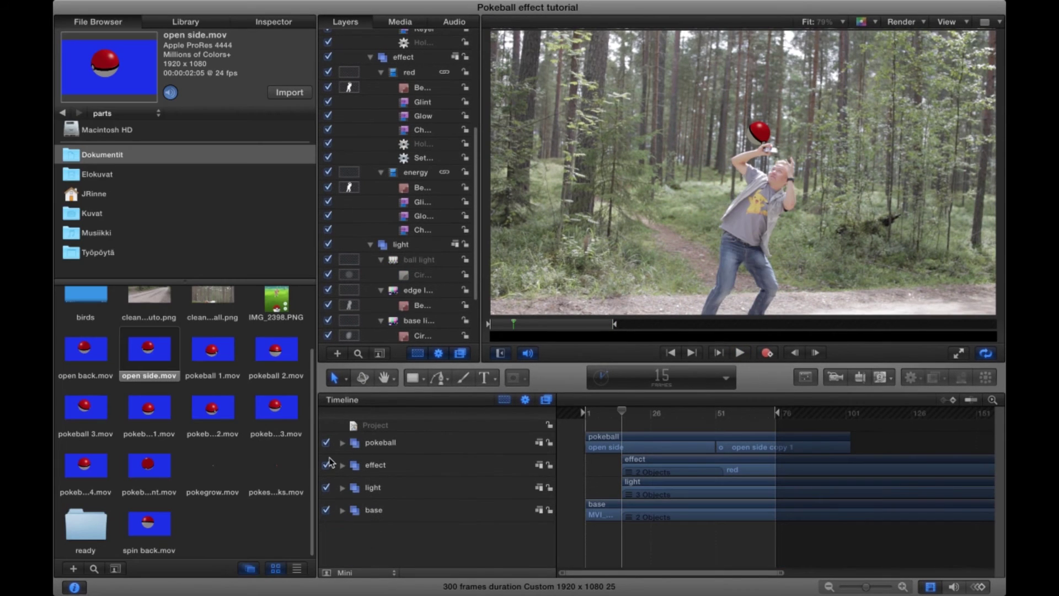
Create a group named "sparks" between the pokeball and effect groups and place the pokesparks clip in it at frame 15
key(super+shift+n)
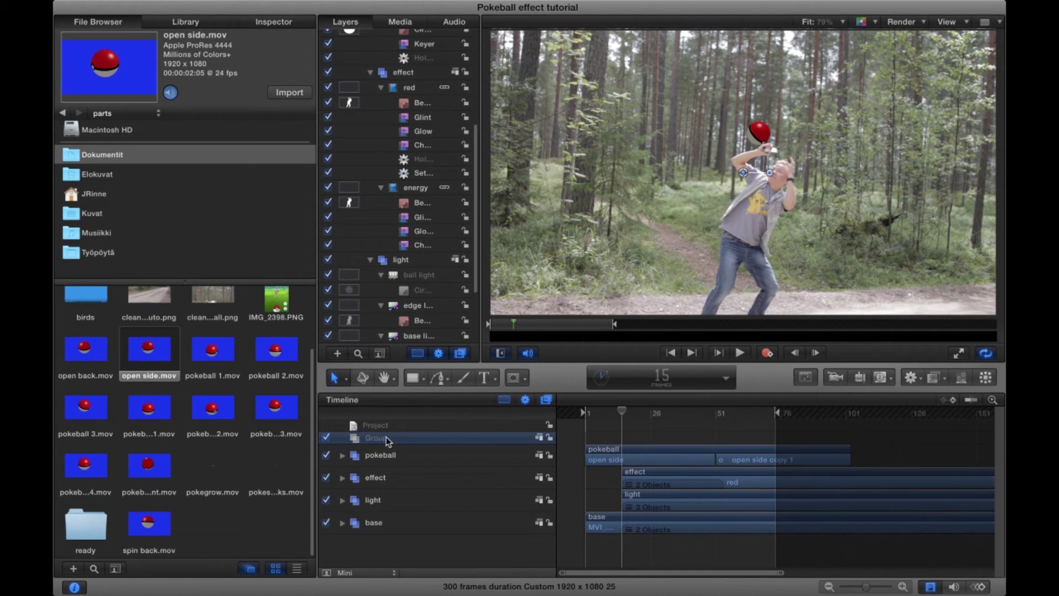
drag(380, 441, 344, 471)
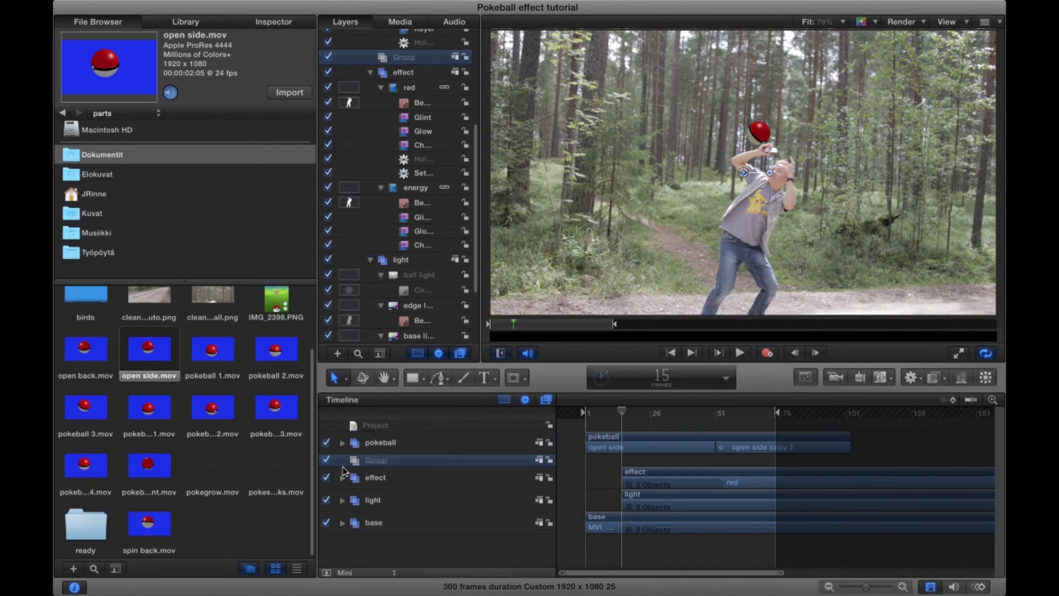
double_click(380, 462)
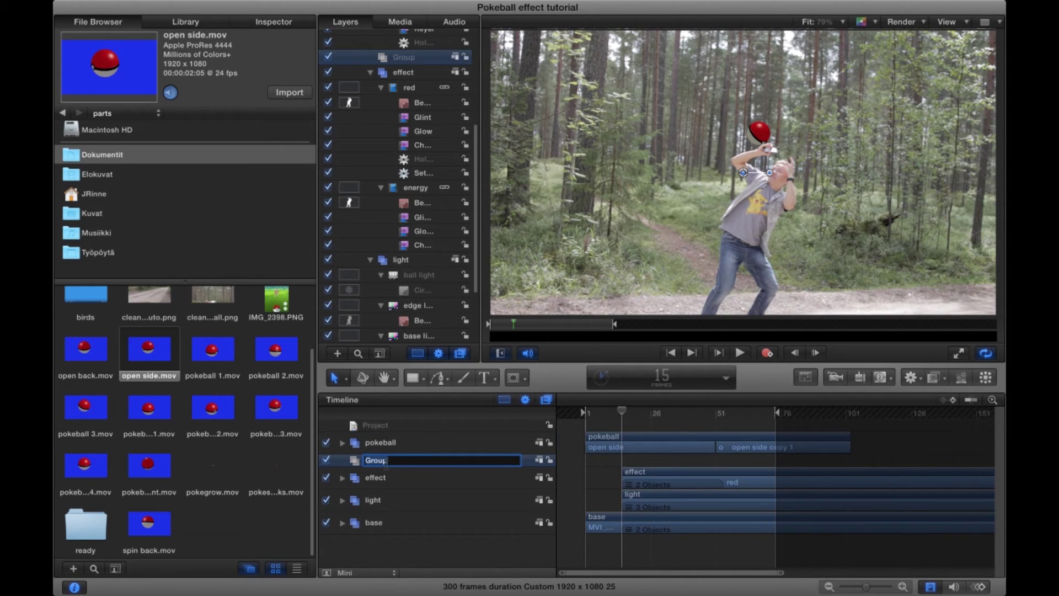
key(Return)
drag(276, 470, 375, 463)
Preview the pokesparks clip on its own in solo mode, and switch solo off again
right_click(385, 489)
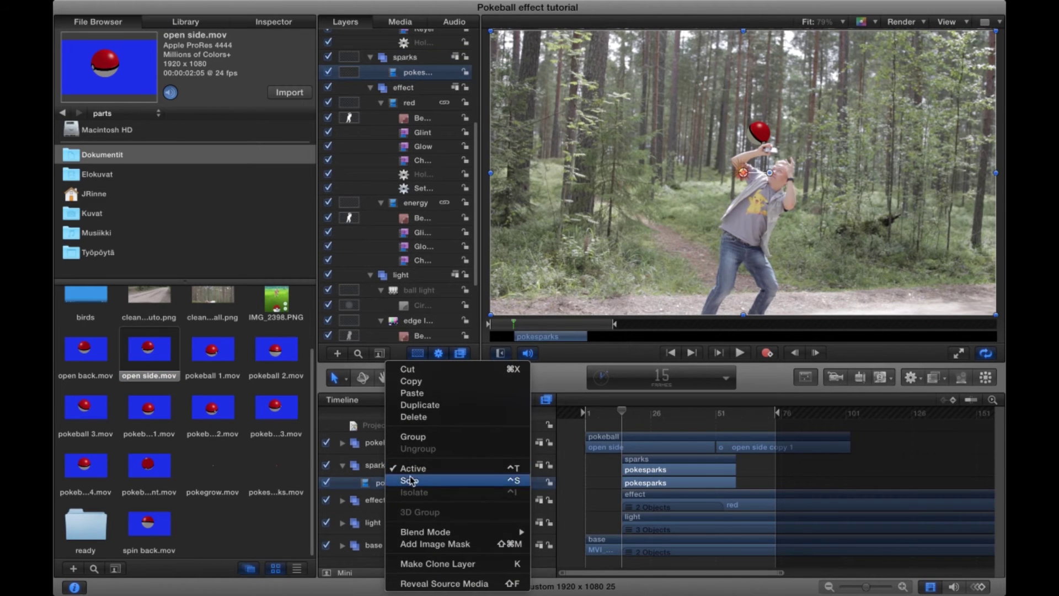
click(418, 476)
click(741, 353)
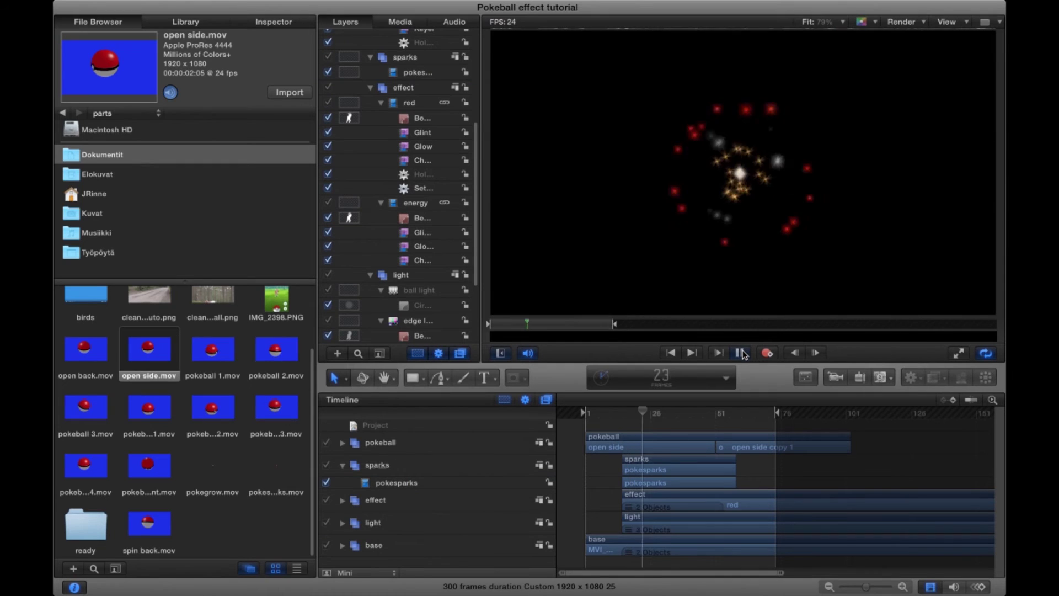
click(741, 353)
right_click(386, 482)
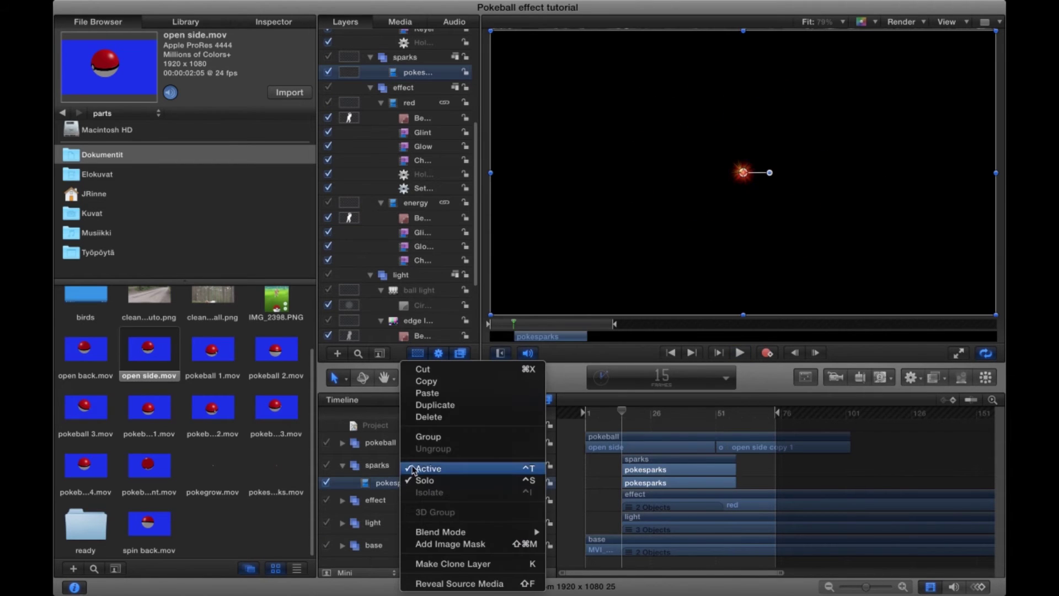
click(418, 476)
Add a Set Speed retiming behavior to the pokesparks clip and set its Speed to 142
click(911, 377)
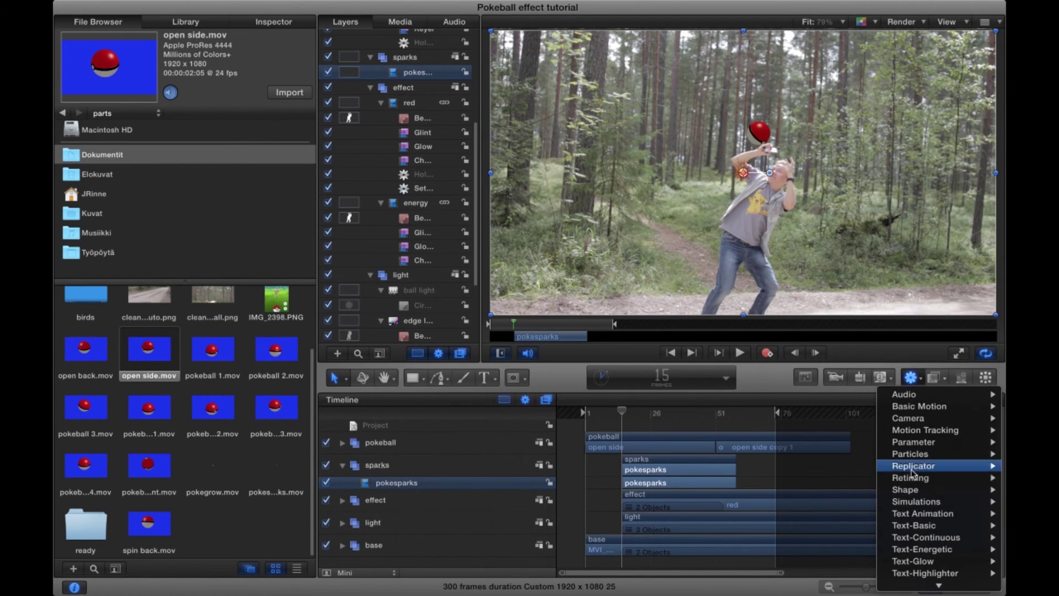
mouse_move(913, 465)
click(833, 560)
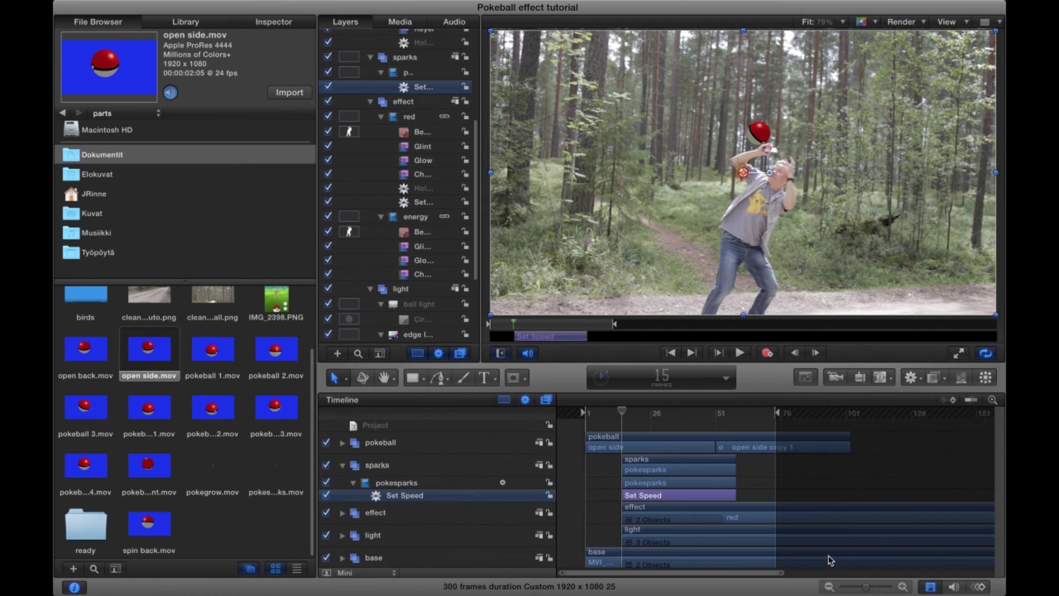
click(268, 23)
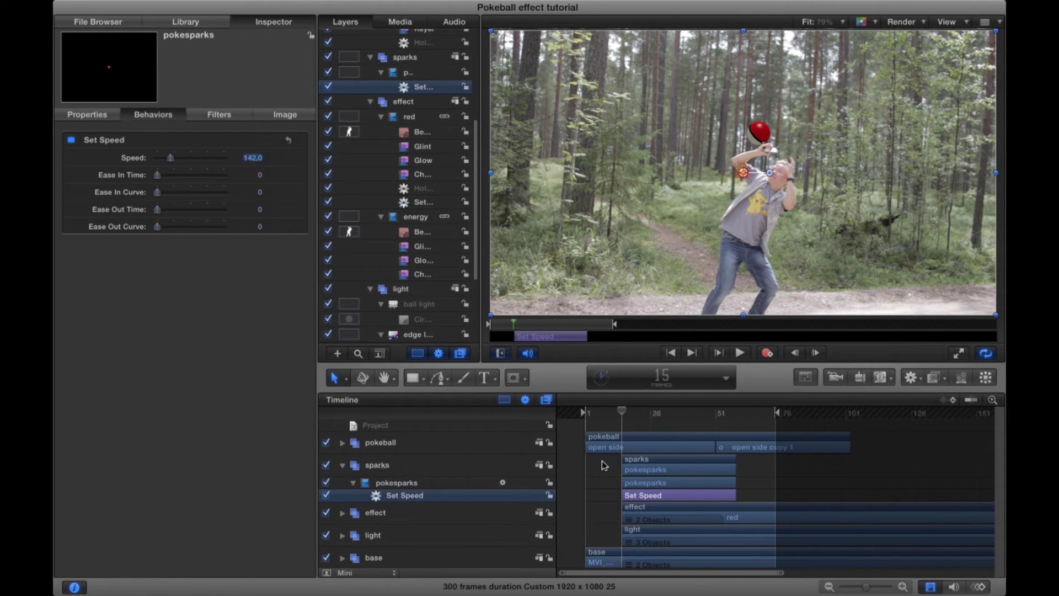
Scale the pokesparks clip to 62% and move it onto the pokeball at X 62, Y 113.3 px
click(99, 116)
drag(261, 263, 241, 262)
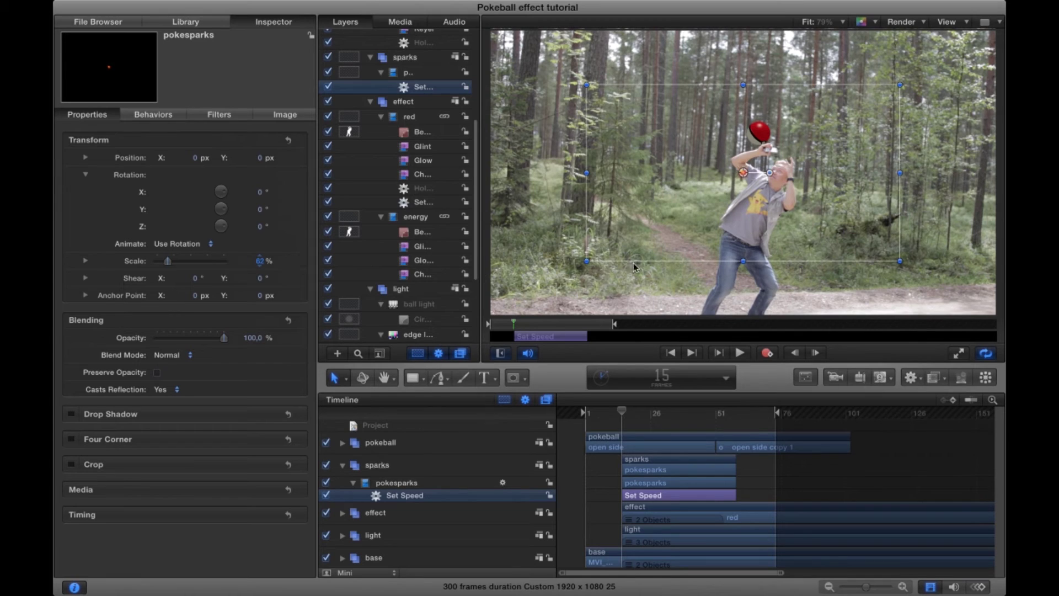
drag(688, 211, 697, 202)
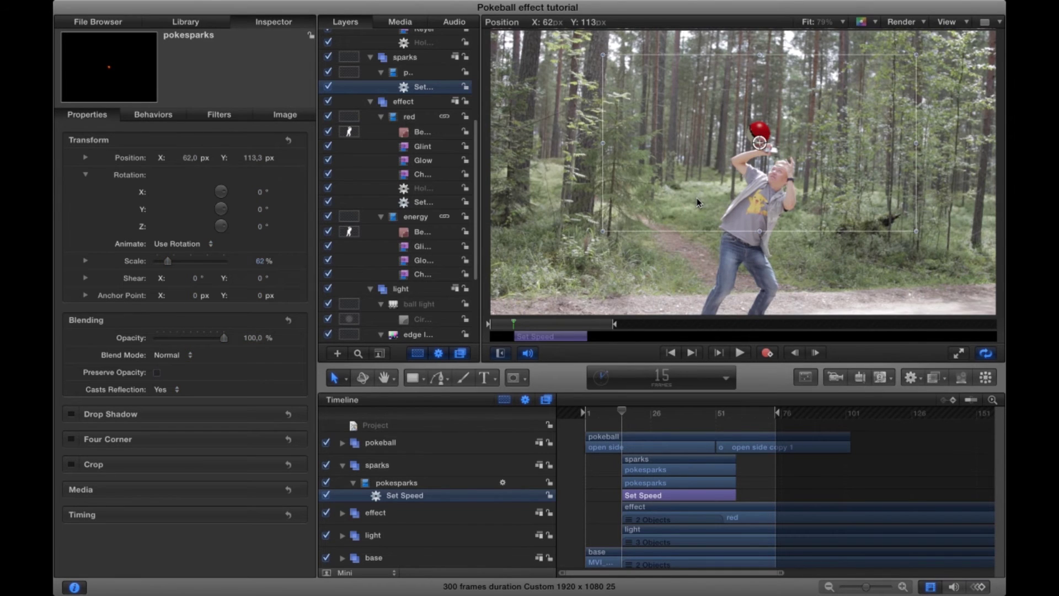
click(694, 293)
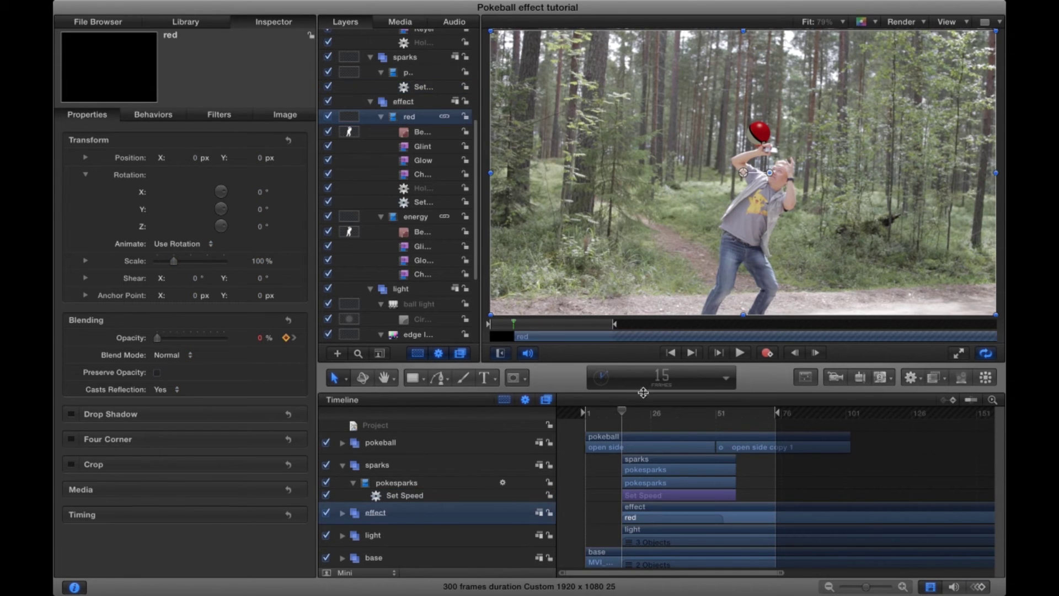
Play back the sparks over the pokeball and add a Glint filter to the pokesparks clip
click(741, 353)
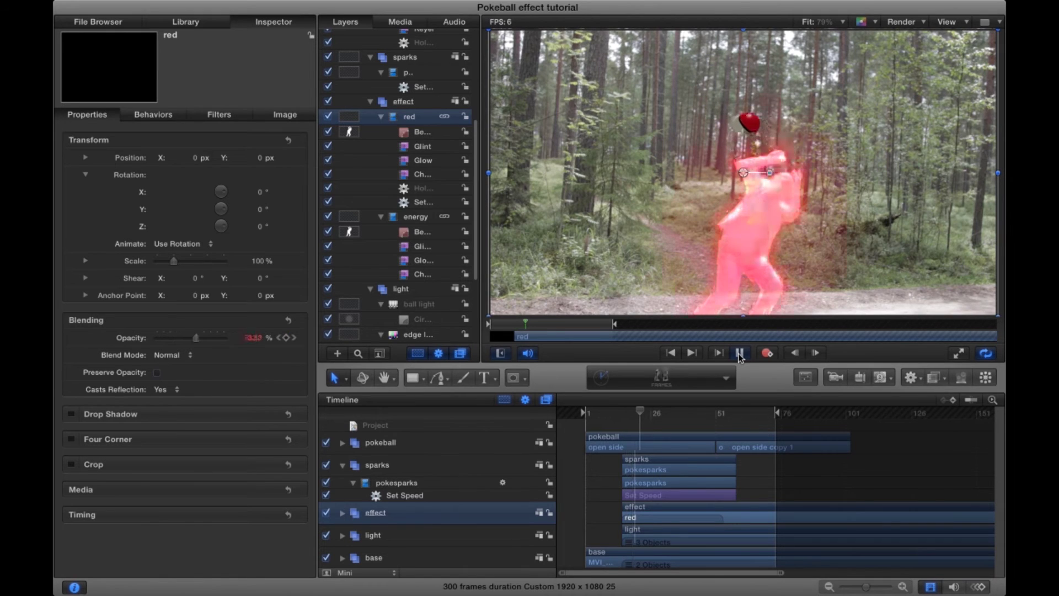
click(740, 353)
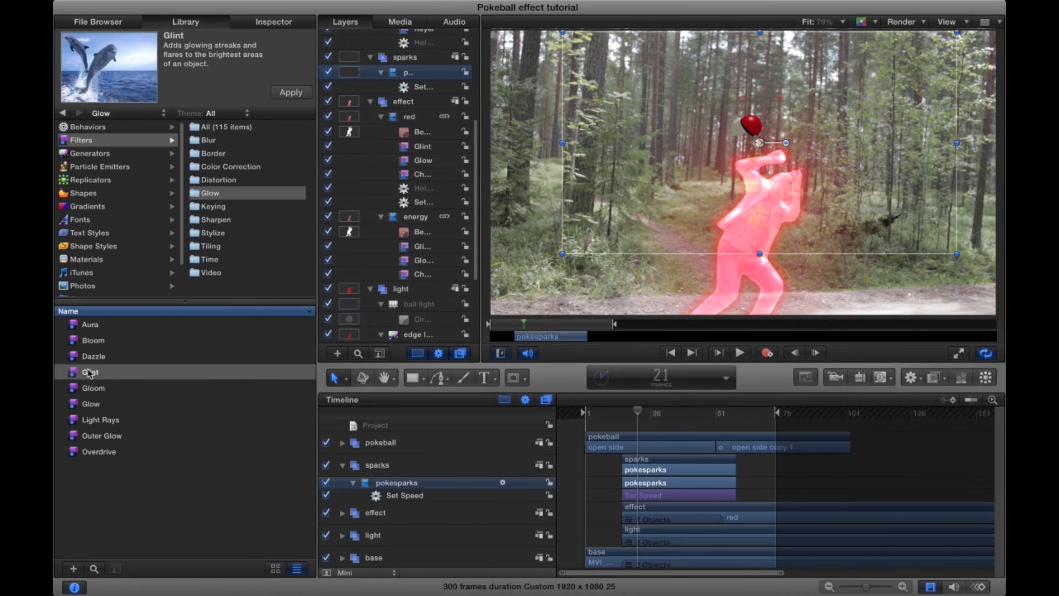
drag(90, 372, 407, 485)
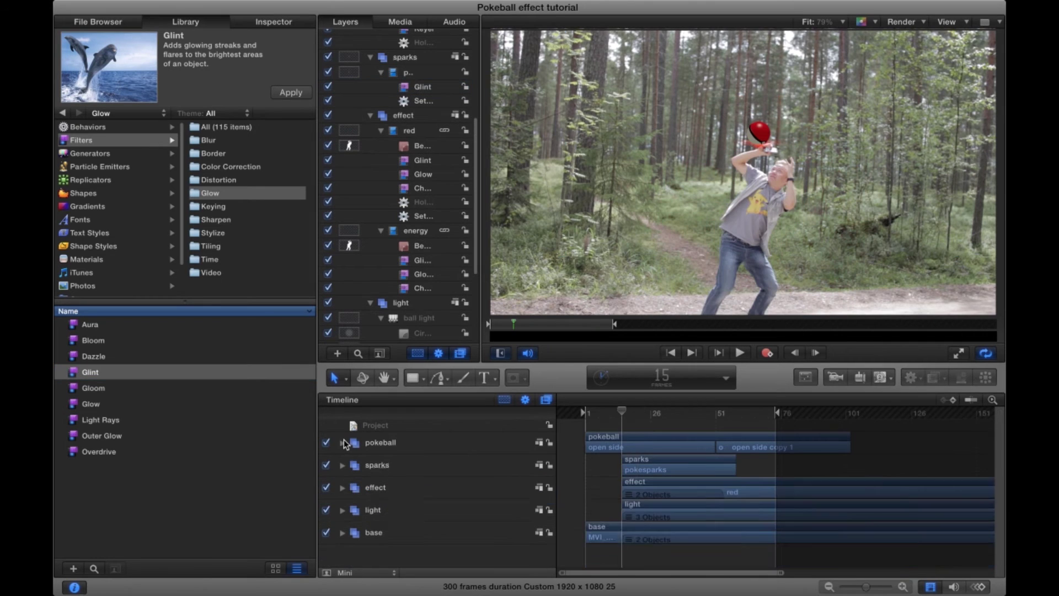
Examine frame by frame around frame 48 how the red energy meets the open pokeball
click(342, 442)
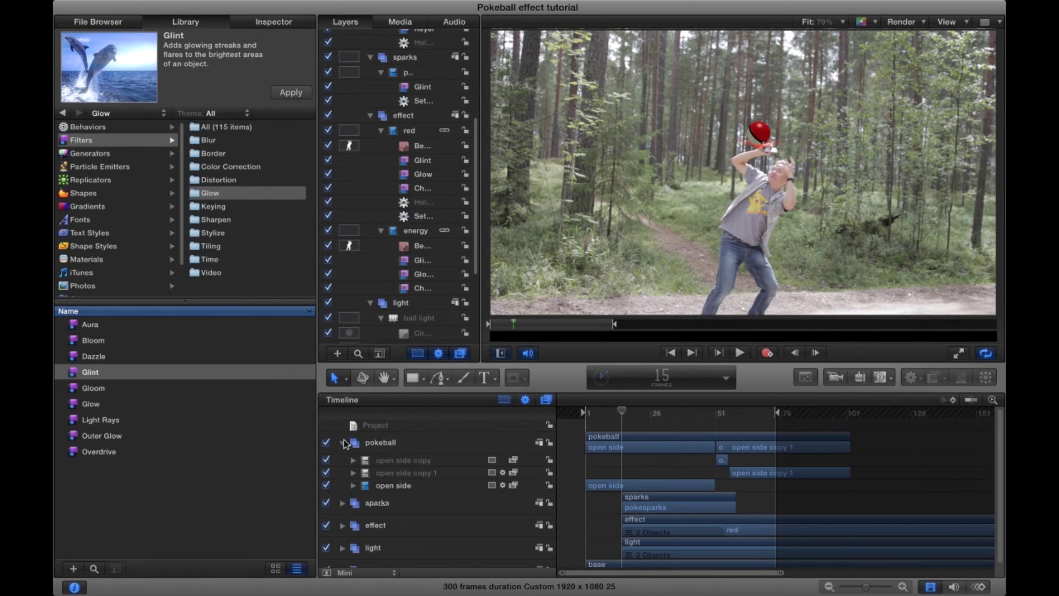
click(711, 417)
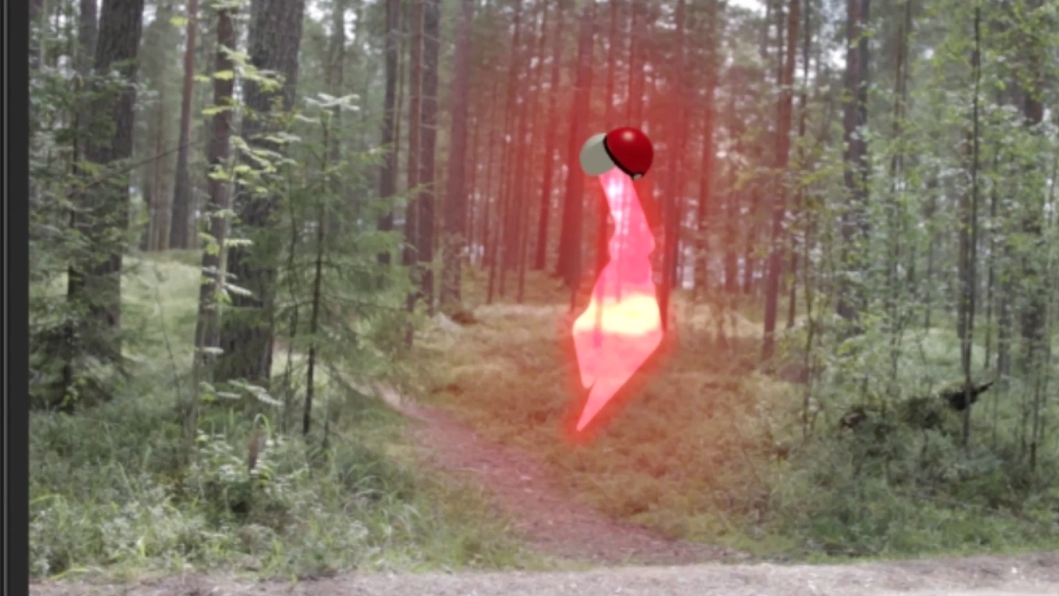
key(space)
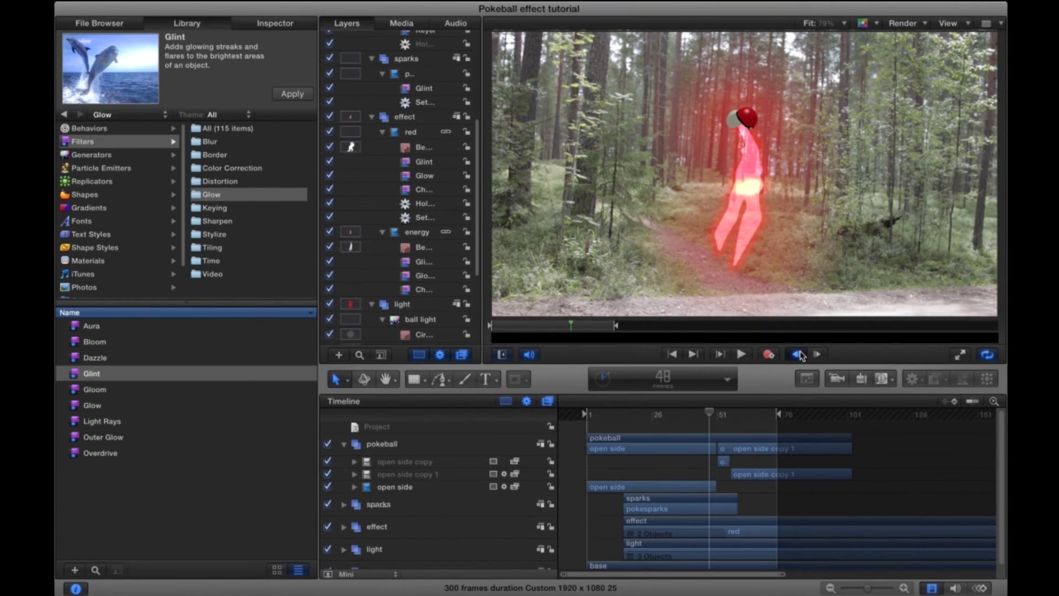
click(801, 356)
click(818, 354)
click(817, 354)
click(817, 354)
Duplicate the open side layer in the pokeball group and name the copy "top"
click(400, 487)
key(super+d)
double_click(408, 487)
text(top)
key(Return)
Remove the Circle Mask from the top layer and start the layer and its Hold Frame behavior at frame 47
click(354, 487)
click(732, 526)
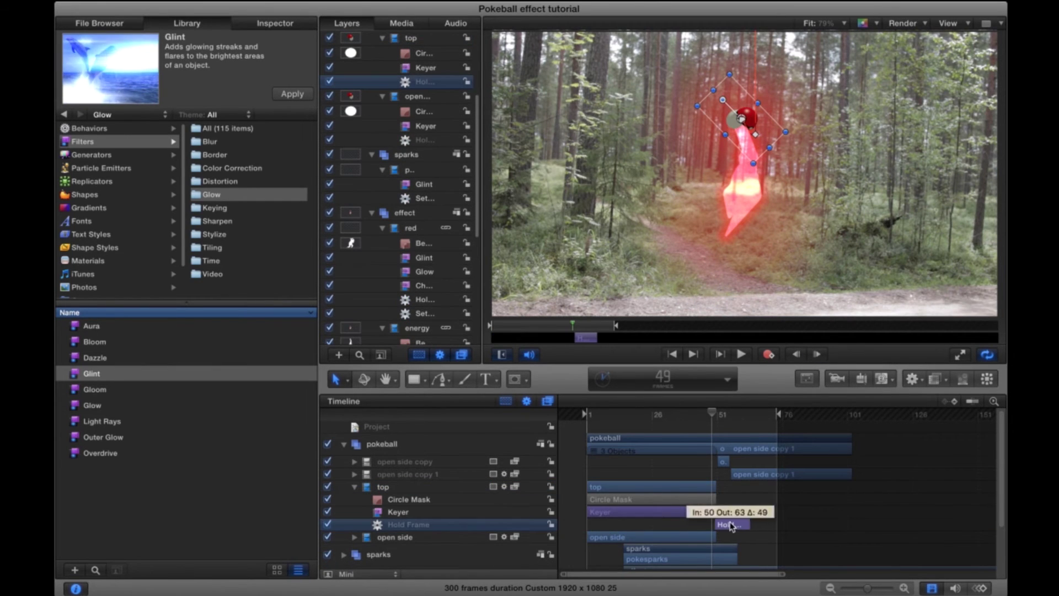
click(626, 486)
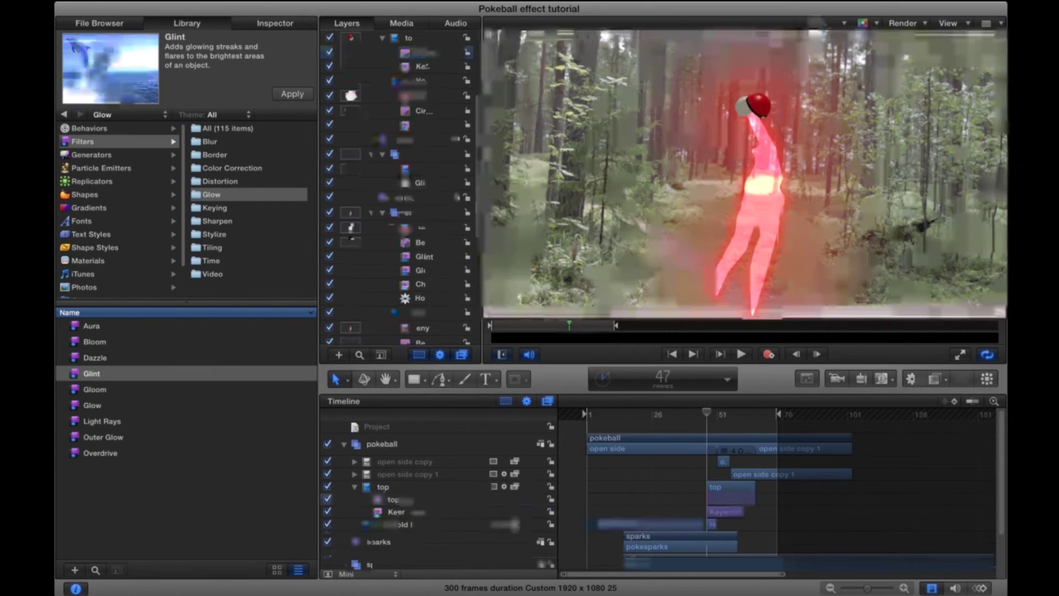
Draw a Bezier mask around the ball's red half on the top layer and set its Roundness to 13
scroll(848, 177, up, 6)
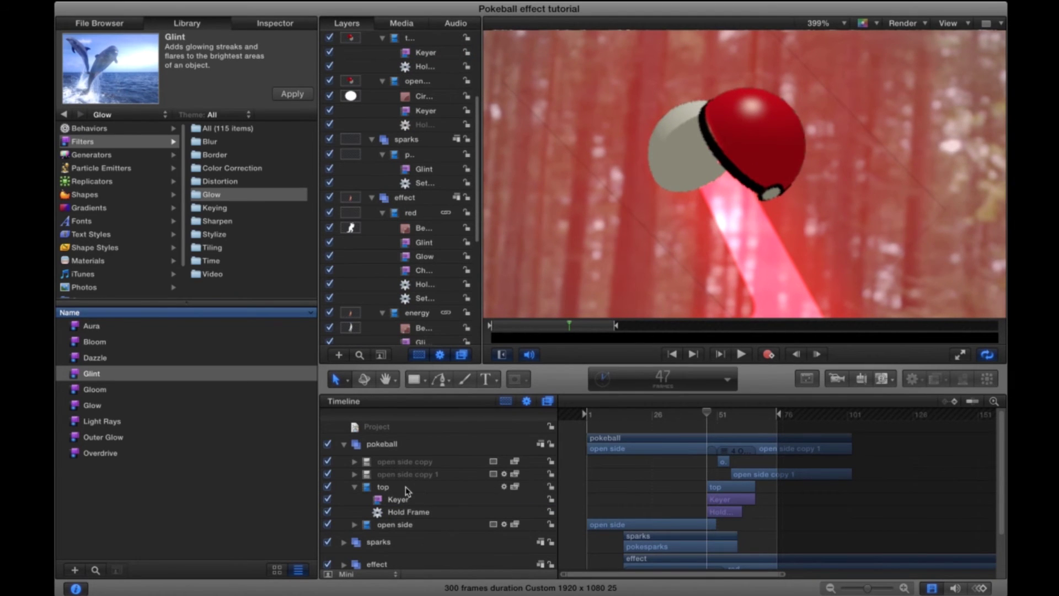
click(406, 487)
click(520, 381)
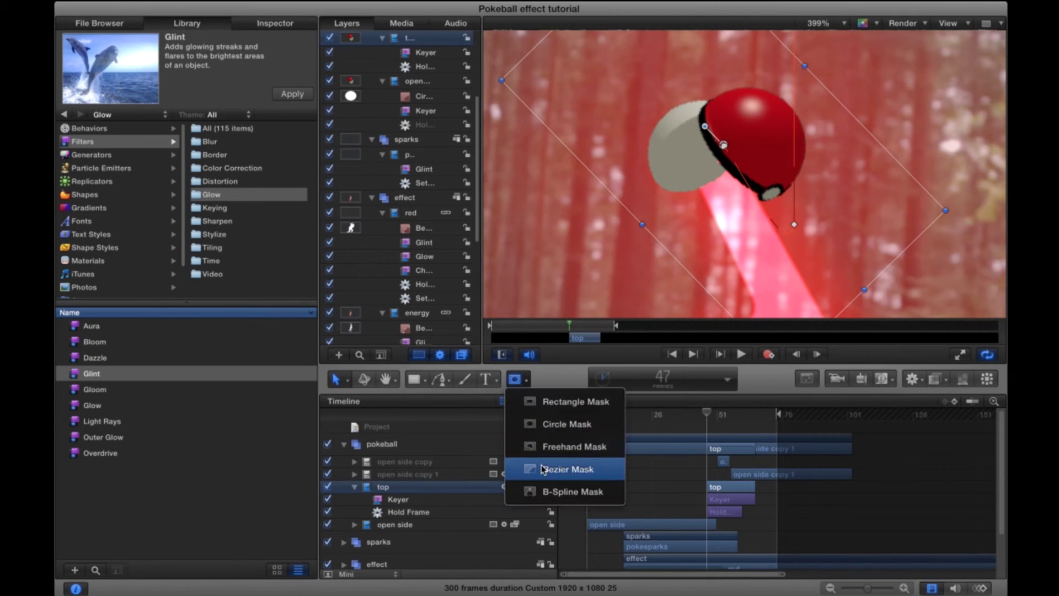
click(541, 469)
click(727, 173)
click(755, 194)
click(777, 200)
click(799, 179)
click(805, 124)
click(770, 90)
click(736, 86)
click(698, 120)
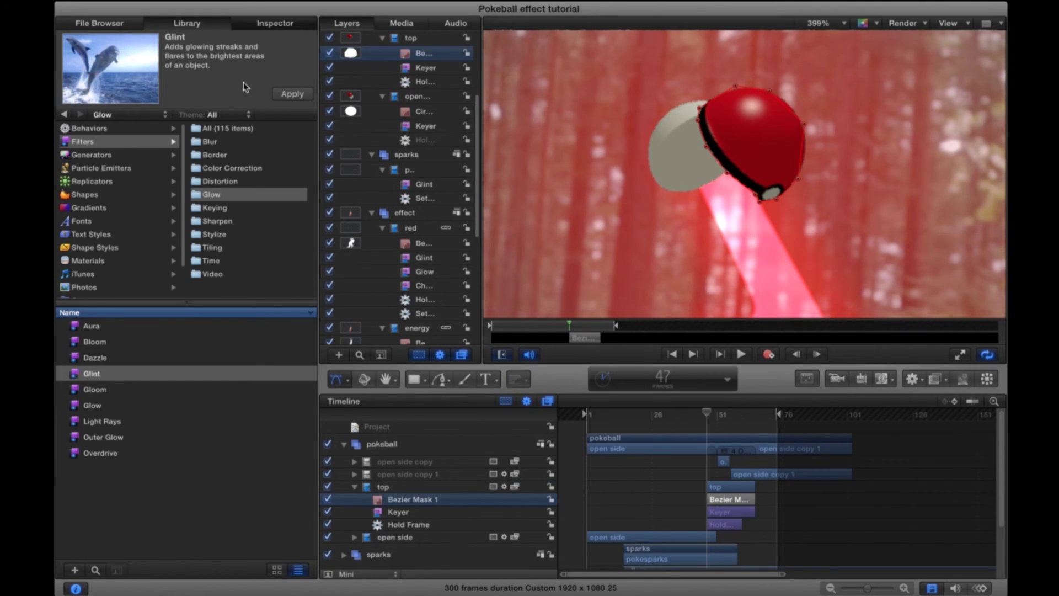
click(271, 24)
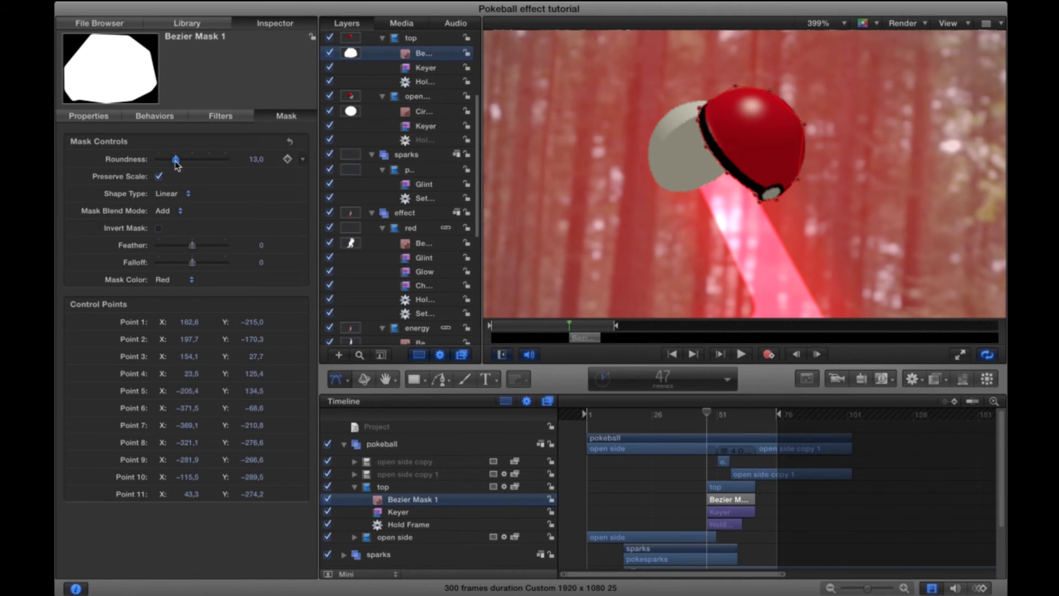
Copy the energy layer from the effect group into the pokeball group, placing it between the top and open side layers
click(355, 486)
scroll(364, 541, down, 2)
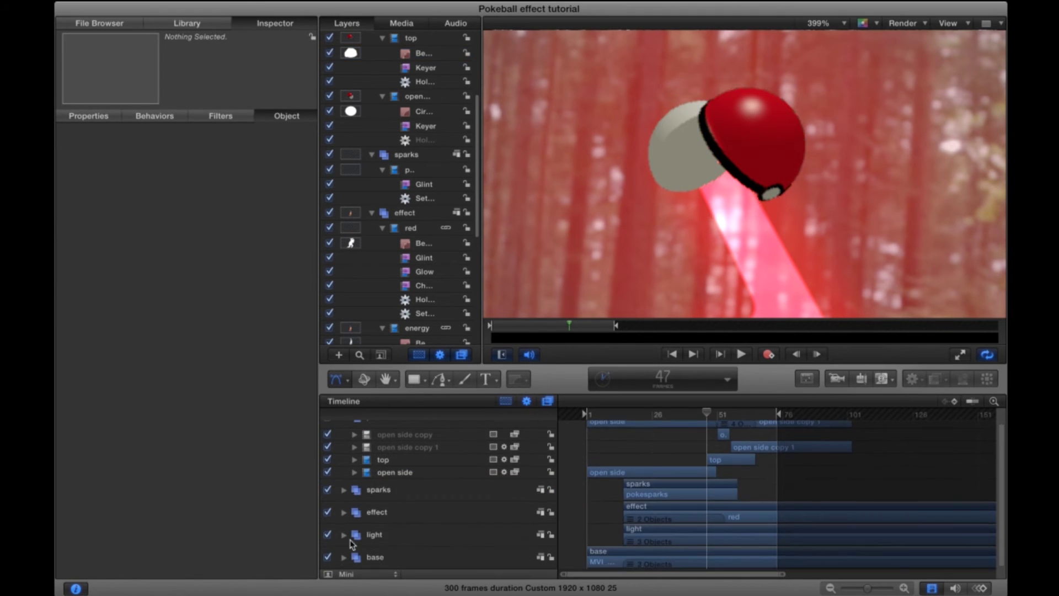
click(344, 513)
click(379, 543)
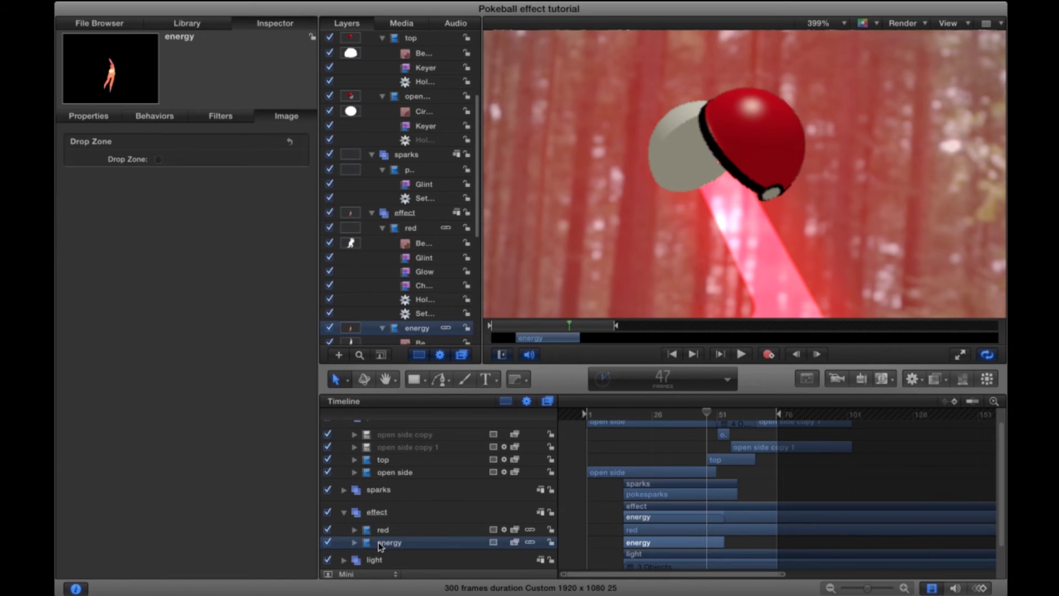
right_click(379, 544)
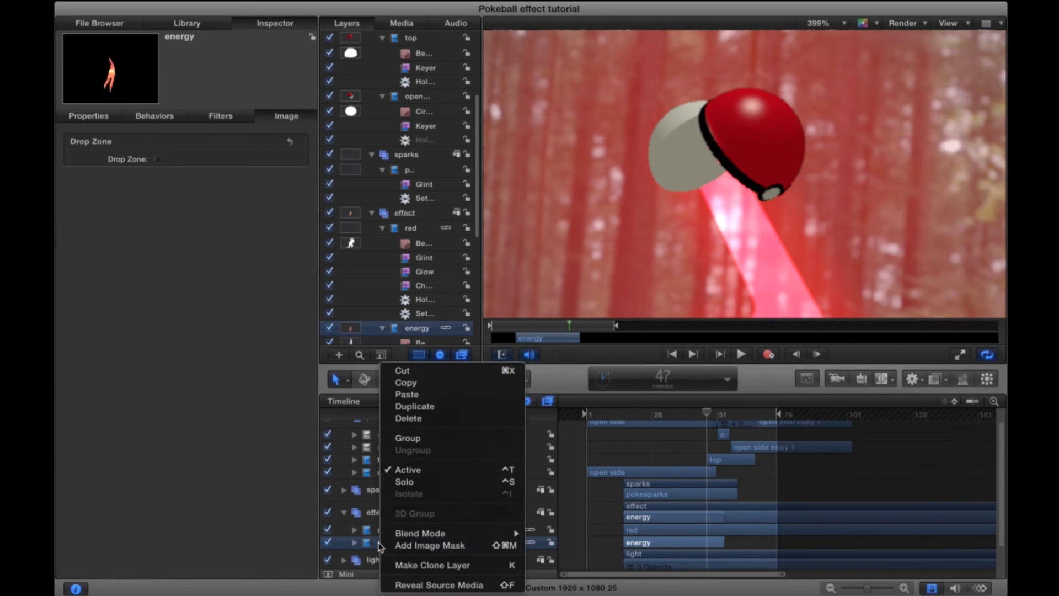
click(411, 385)
click(344, 512)
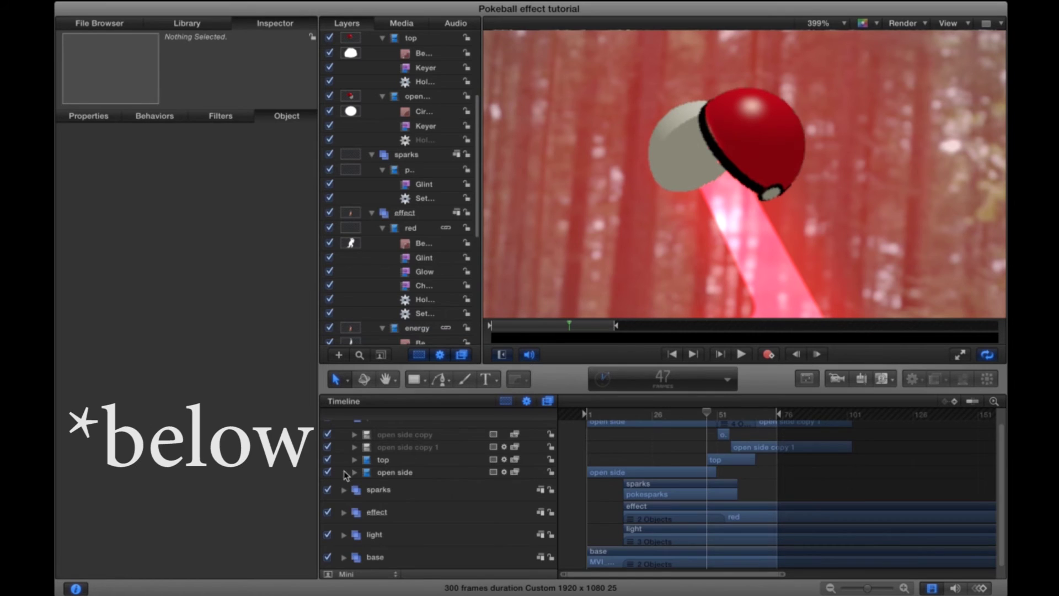
scroll(376, 463, up, 2)
click(396, 437)
key(super+v)
drag(380, 452, 358, 496)
Clear the opacity keyframes from the energy copy layer
click(980, 588)
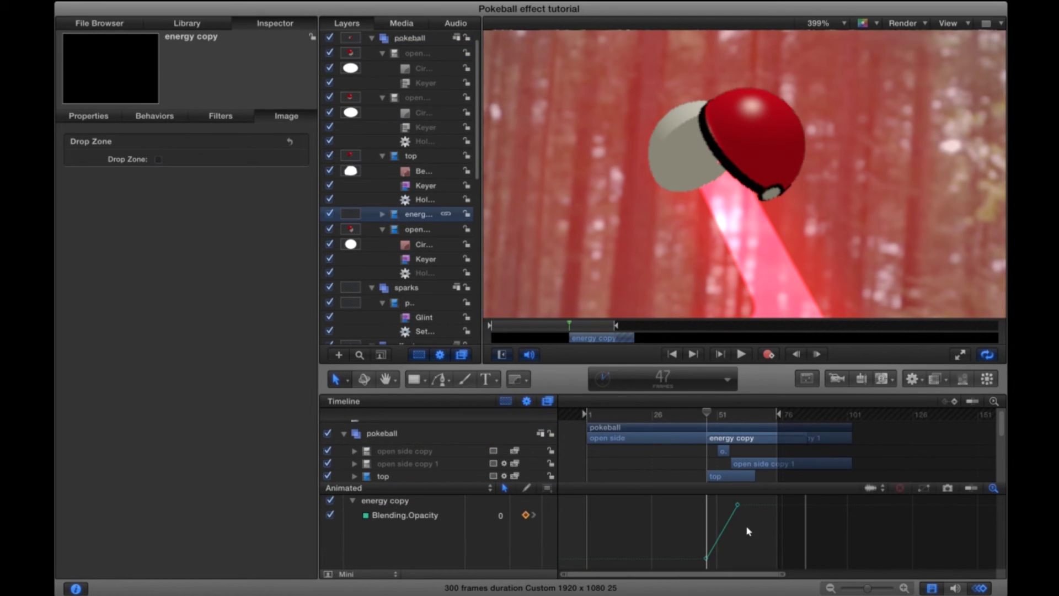
click(739, 502)
click(977, 589)
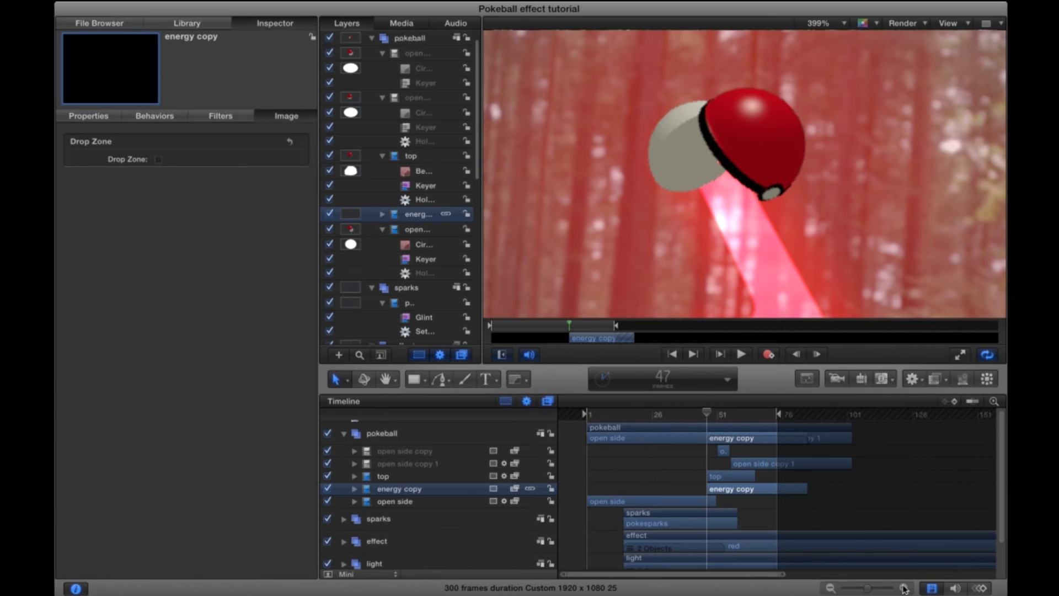
Replace the energy copy layer's Bezier mask with a new one drawn over the open ball's inside, with Roundness 9
click(355, 489)
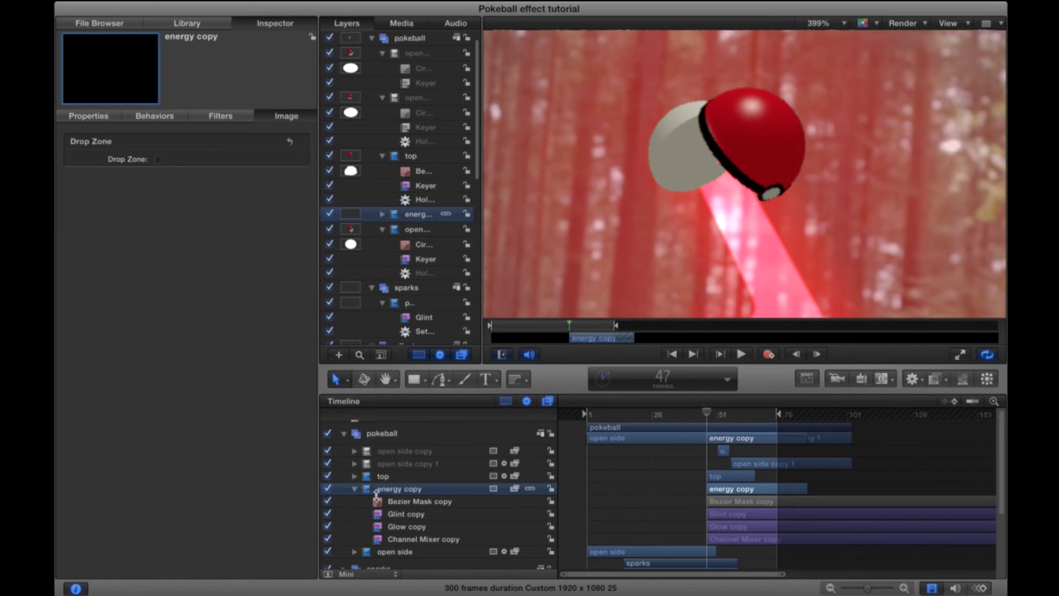
click(410, 501)
key(Delete)
click(407, 489)
click(104, 118)
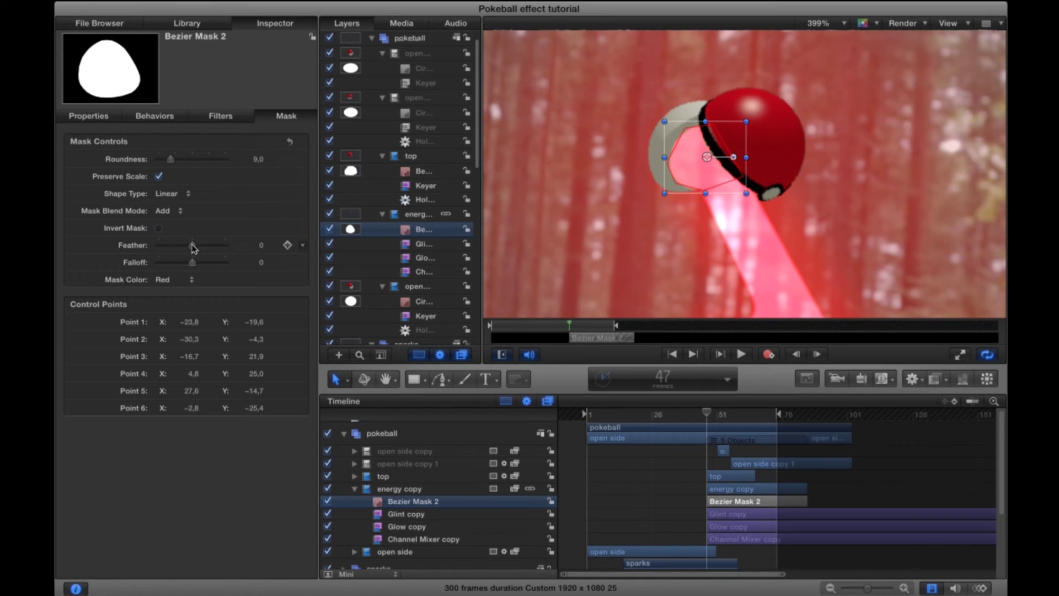
Adjust the feather of Bezier Mask 2 and reshape its points through frame 51 to fit the energy entering the ball
drag(192, 245, 193, 246)
key(Tab)
drag(676, 183, 713, 194)
key(Right)
key(Right)
drag(669, 163, 670, 168)
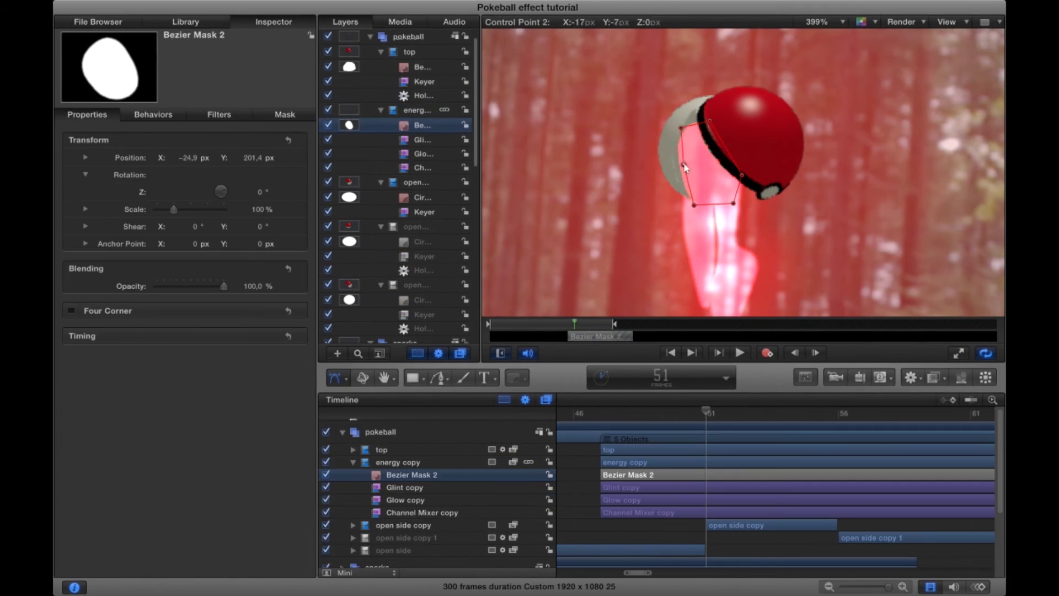
drag(696, 199, 711, 166)
Trim the end of the top layer to frame 55 and play back the capture sequence
click(816, 353)
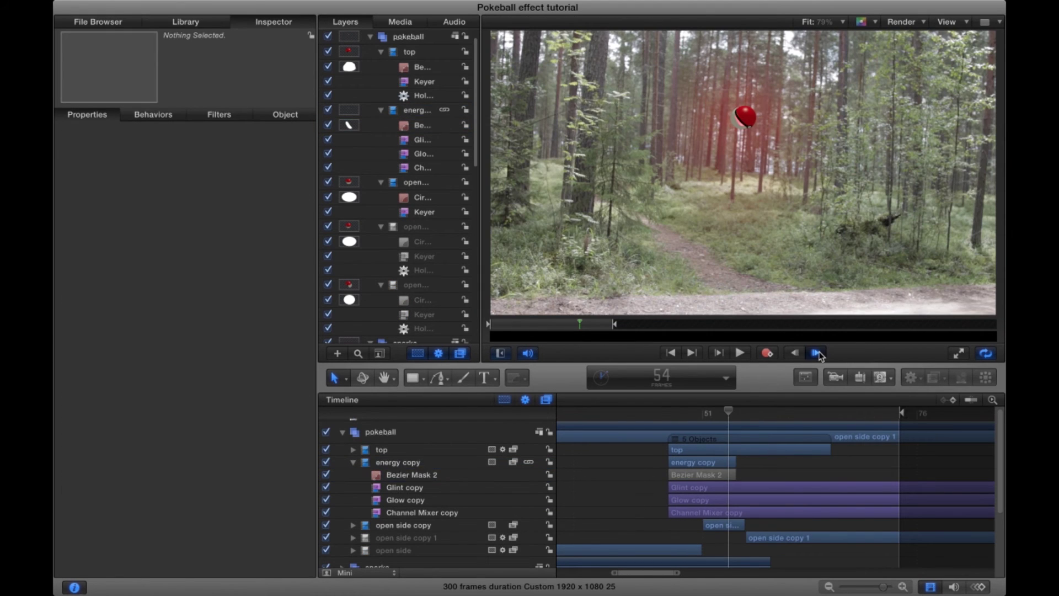
click(817, 354)
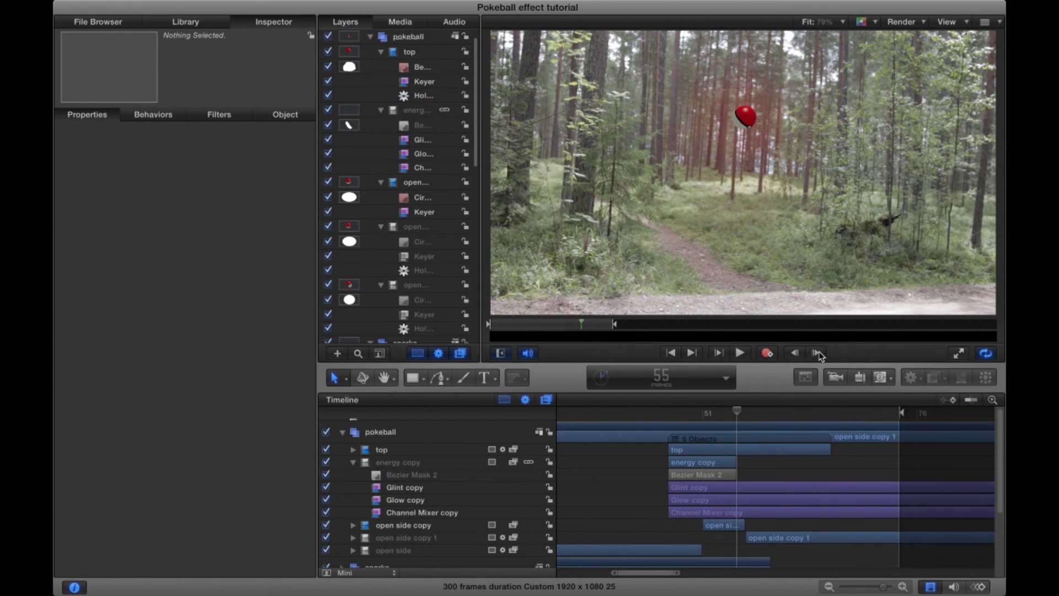
click(413, 452)
key(o)
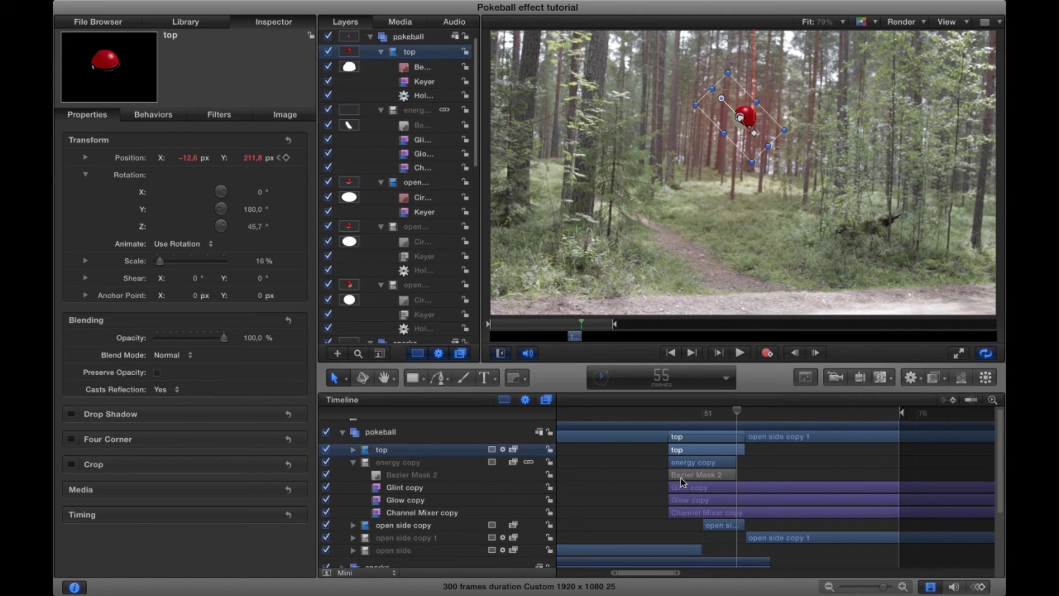
click(740, 353)
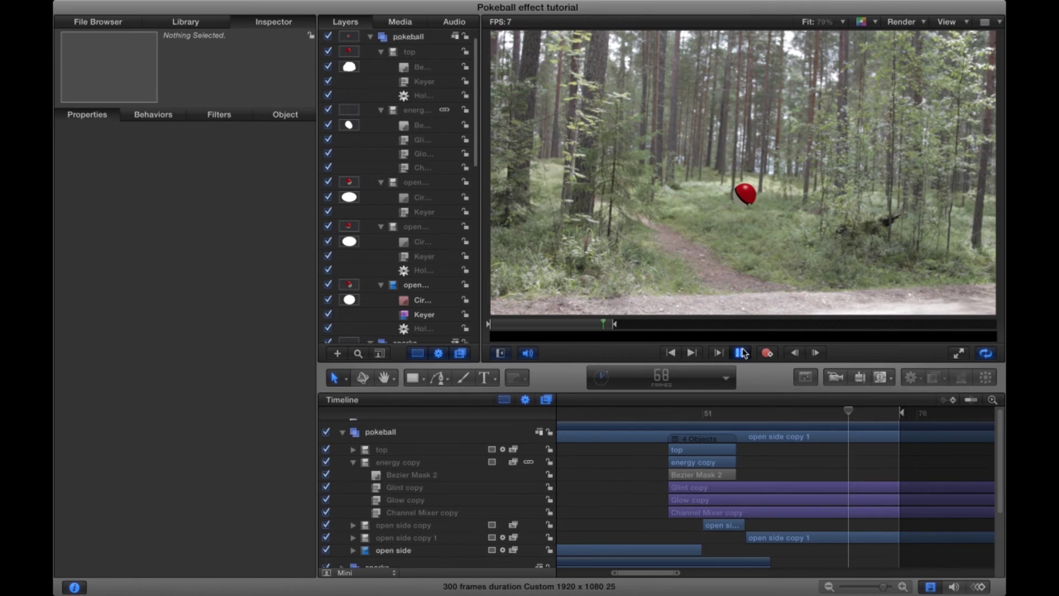
click(742, 353)
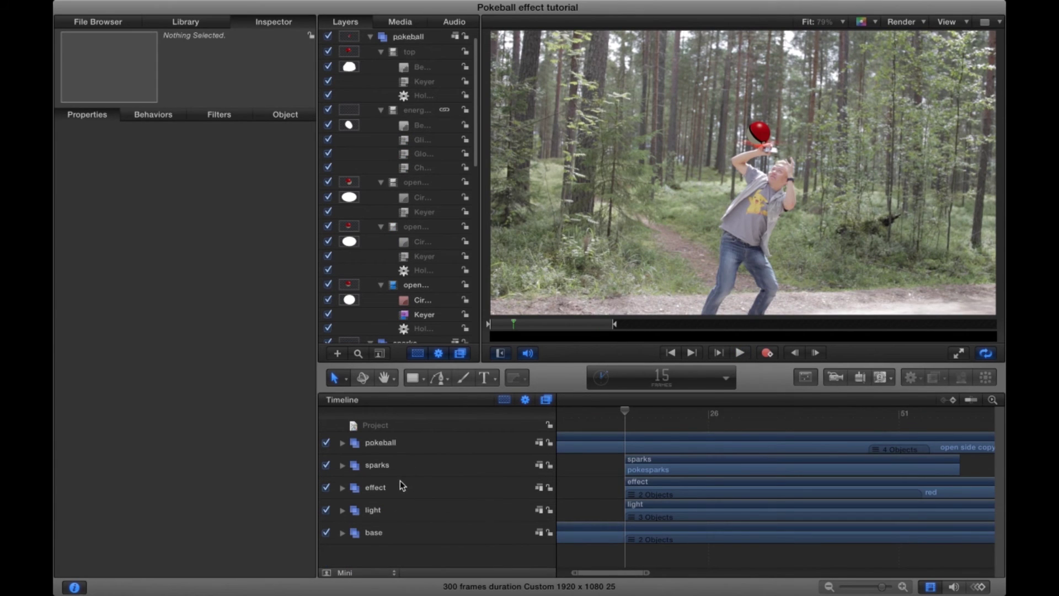
Create a group named "energy waves" between the sparks and effect groups
key(super+shift+n)
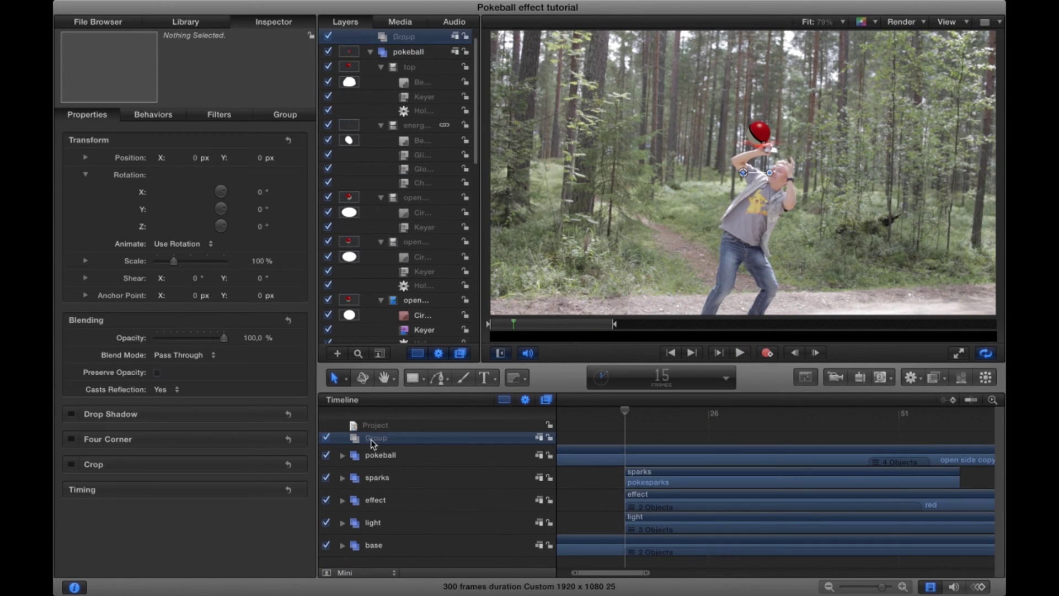
drag(371, 439, 353, 491)
double_click(394, 482)
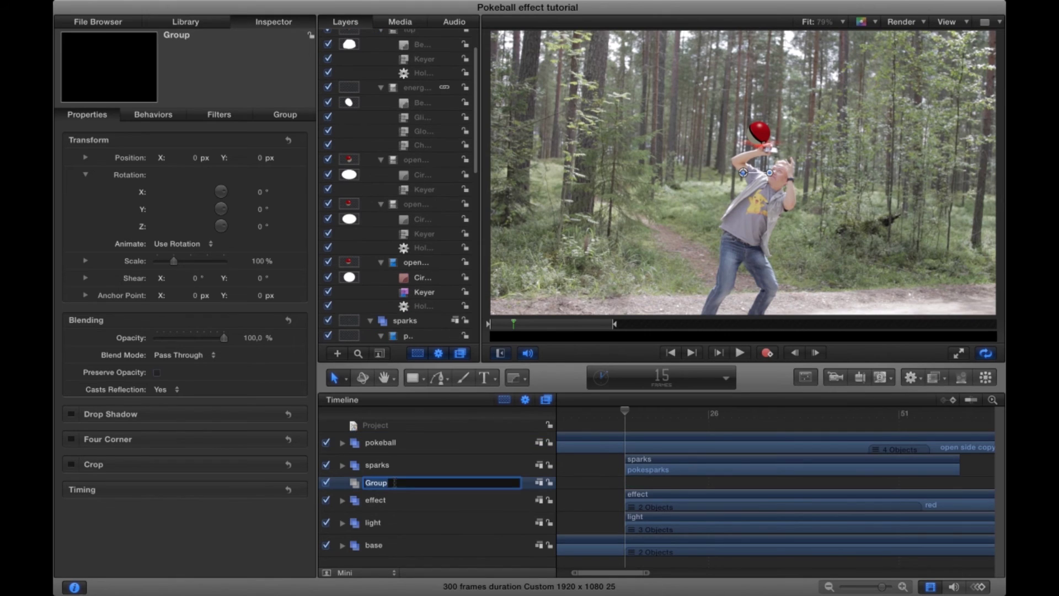
text(energy waves)
key(Return)
Add a Caustics generator to the energy waves group at frame 15
click(185, 22)
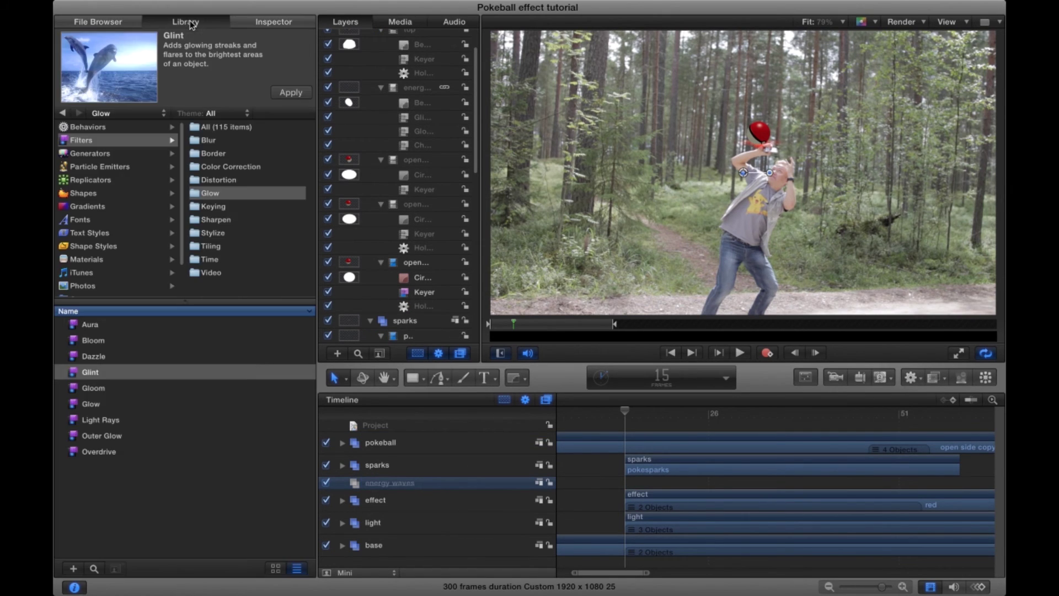
click(113, 155)
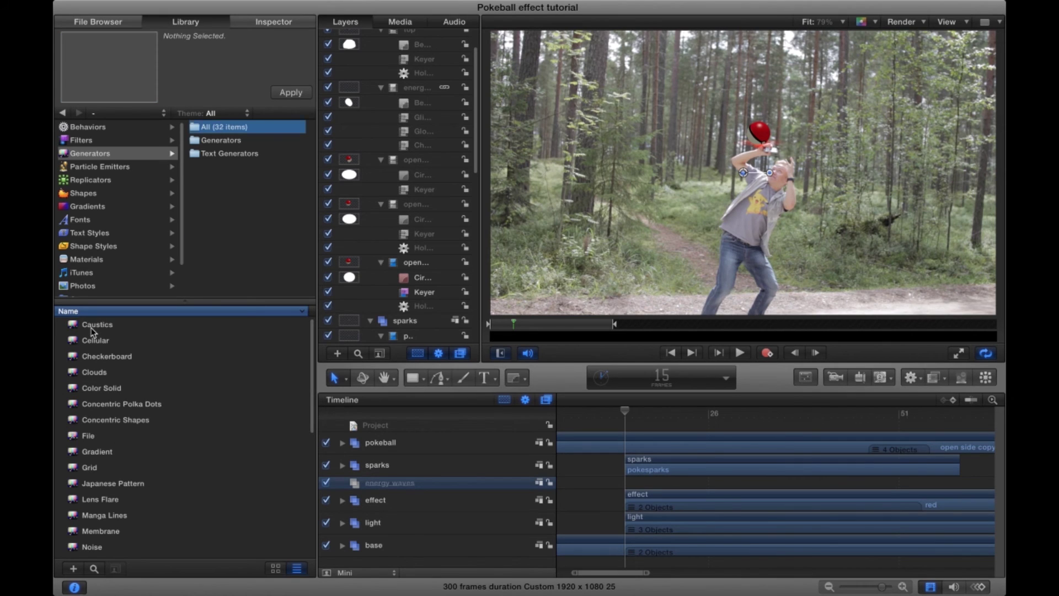
click(93, 325)
drag(93, 325, 380, 485)
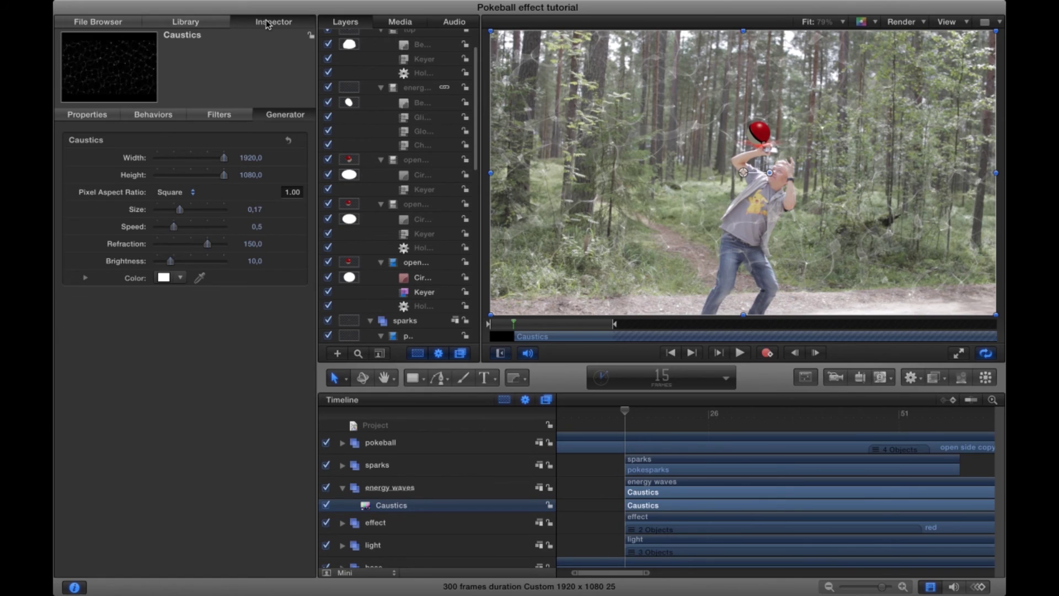
Set the Caustics generator's size to 0,07, speed 0,8, refraction 156,7, brightness 47 and color to orange-red
click(260, 209)
text(0,)
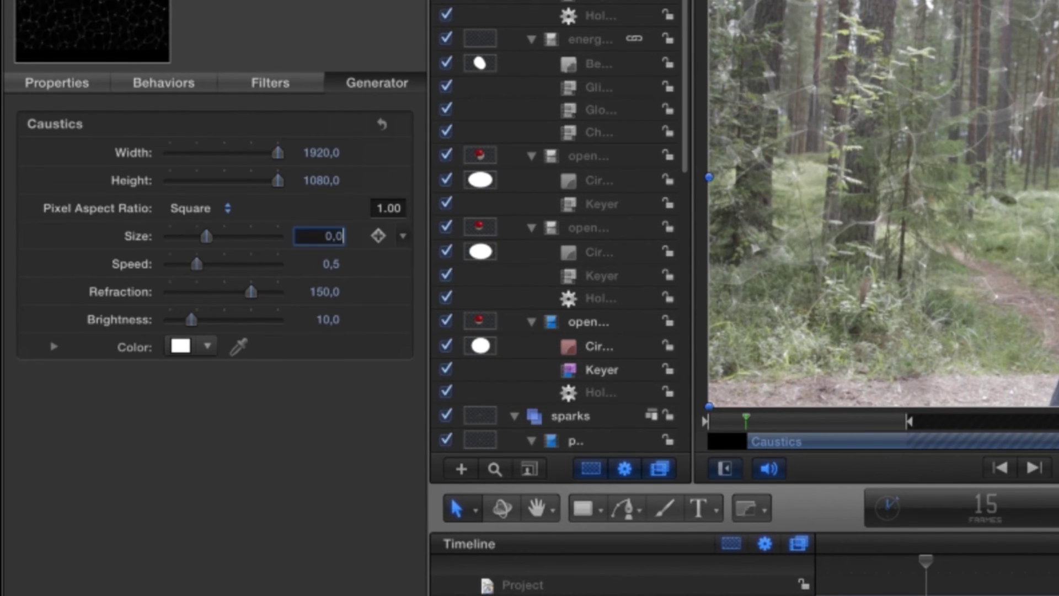
key(Tab)
text(0,8)
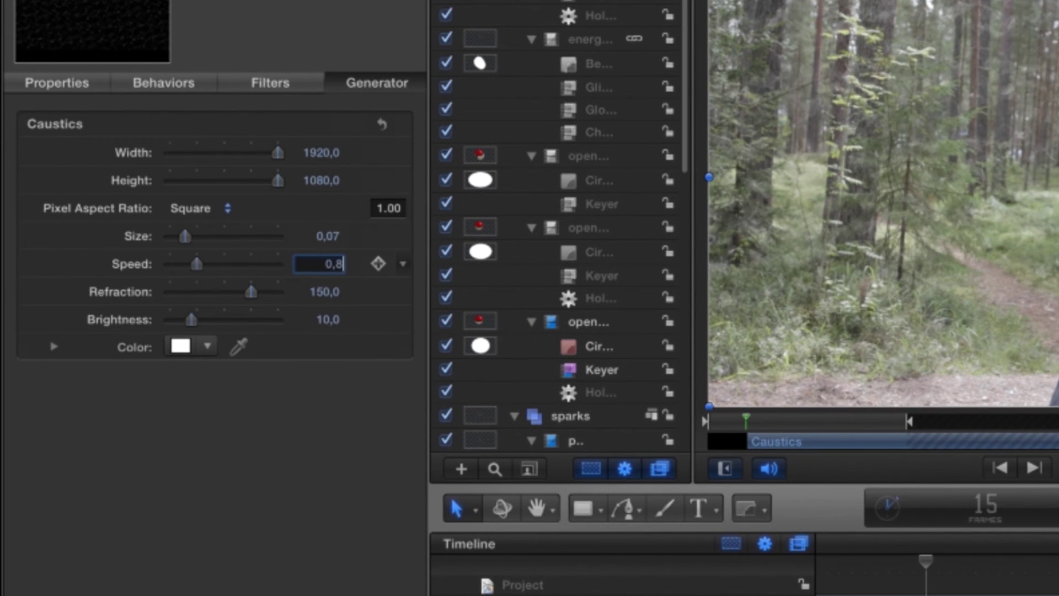
key(Tab)
text(156)
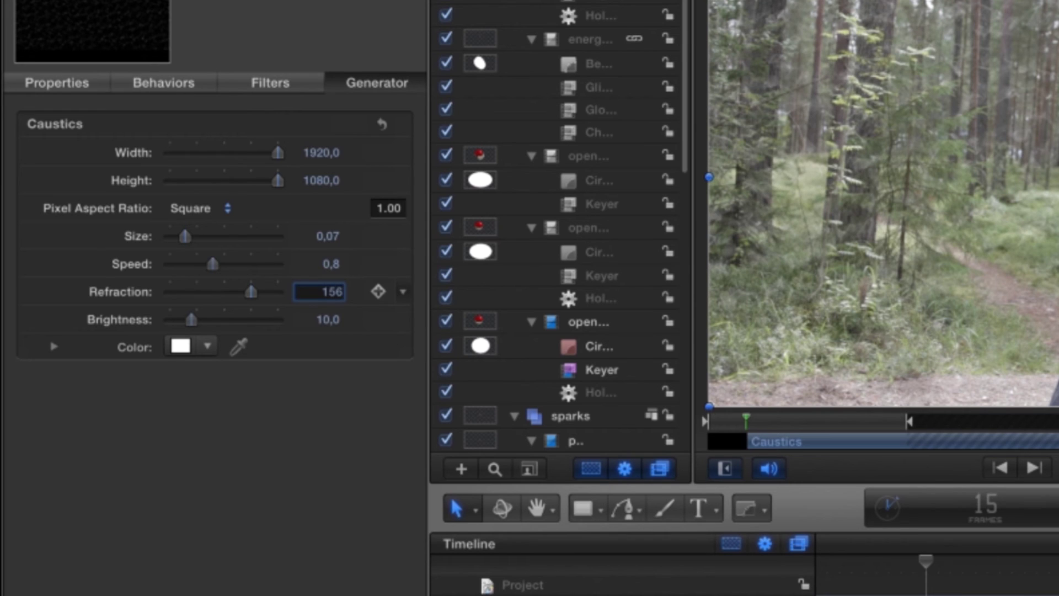
text(,7)
key(Tab)
text(48)
key(Return)
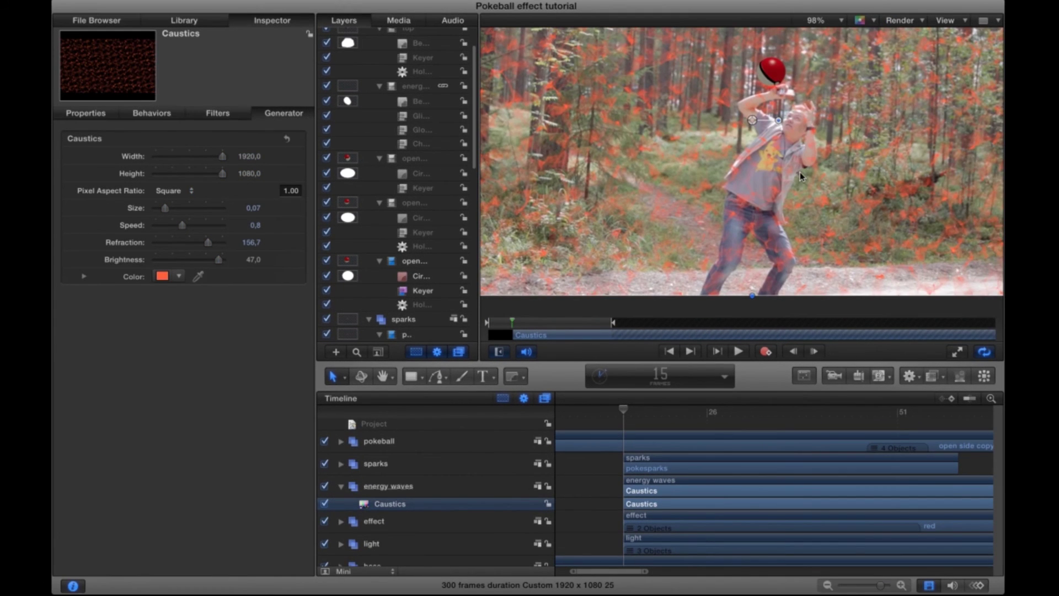
Copy the Bezier Mask copy from the energy layer in the effect group and paste it onto the Caustics generator
scroll(369, 528, down, 2)
click(341, 509)
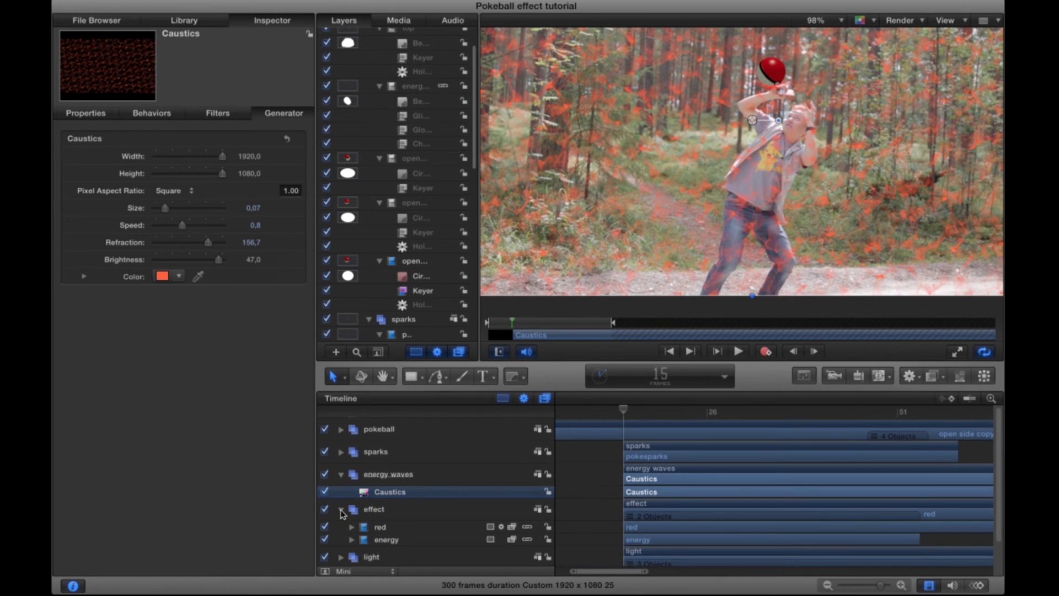
click(352, 531)
scroll(379, 535, down, 1)
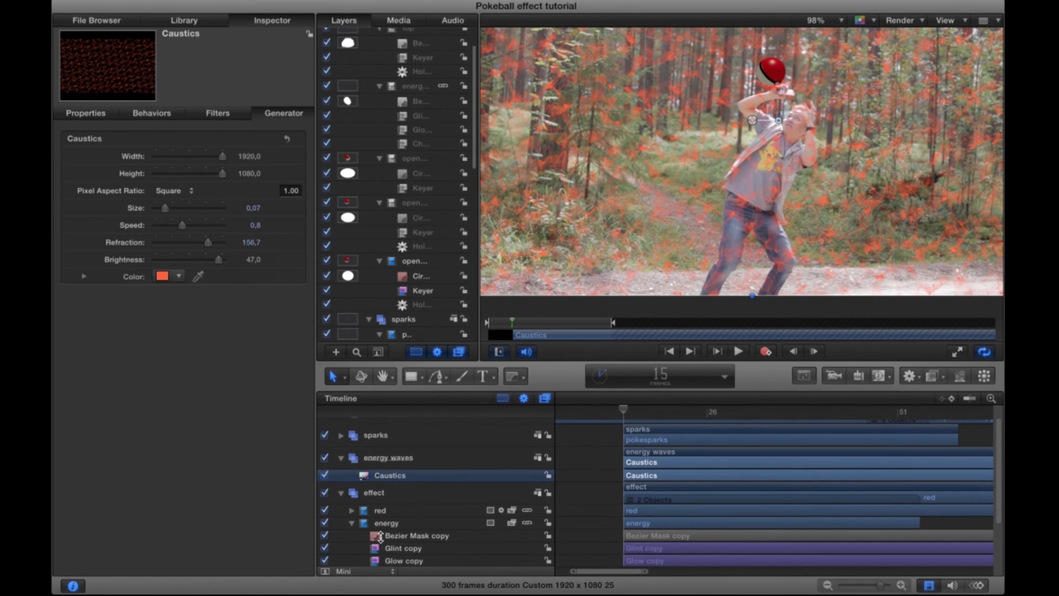
click(393, 536)
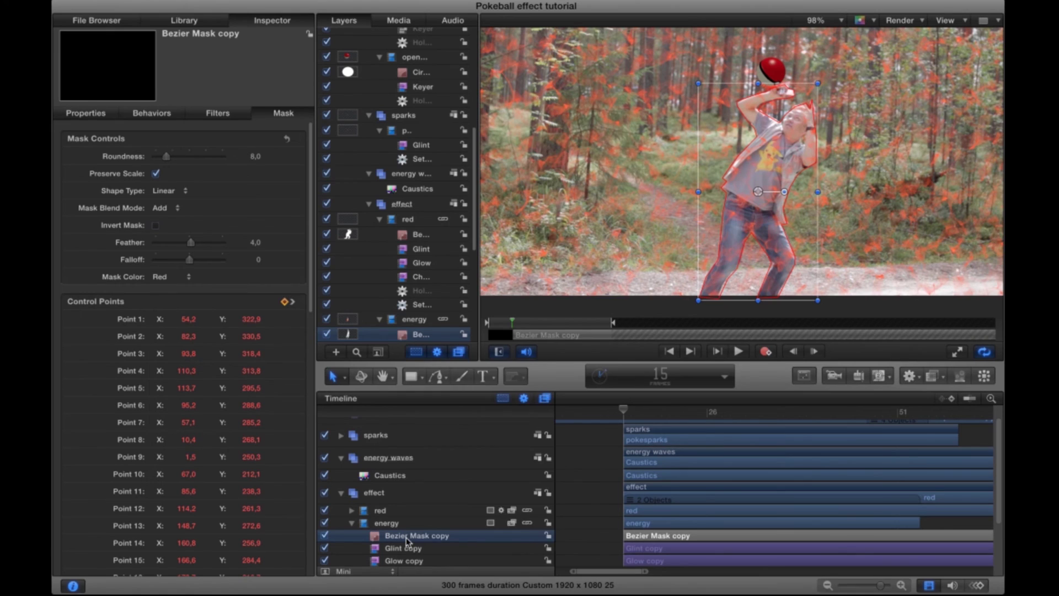
right_click(406, 541)
click(453, 380)
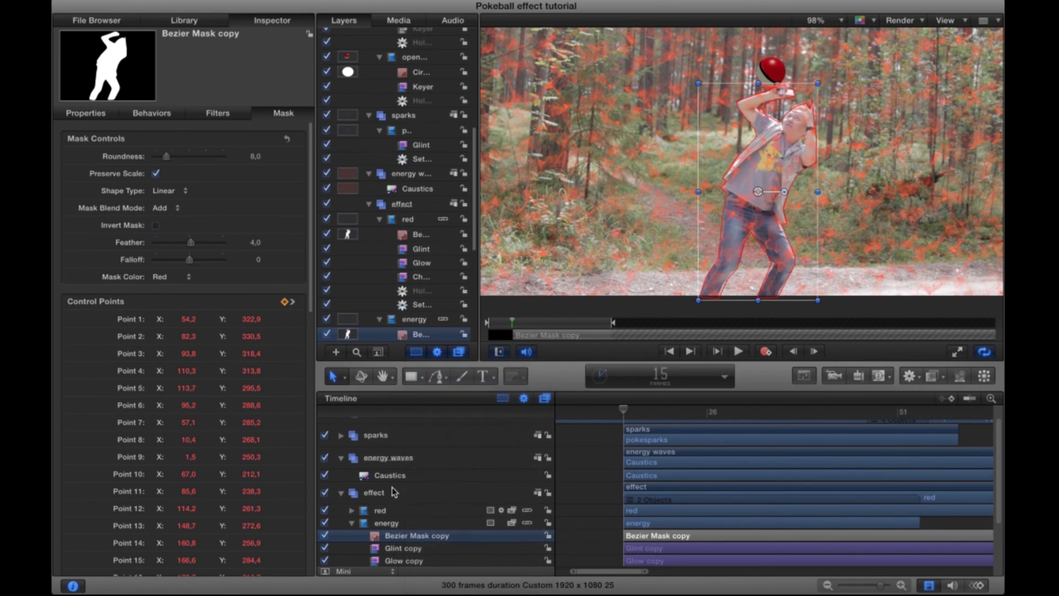
click(348, 521)
click(341, 492)
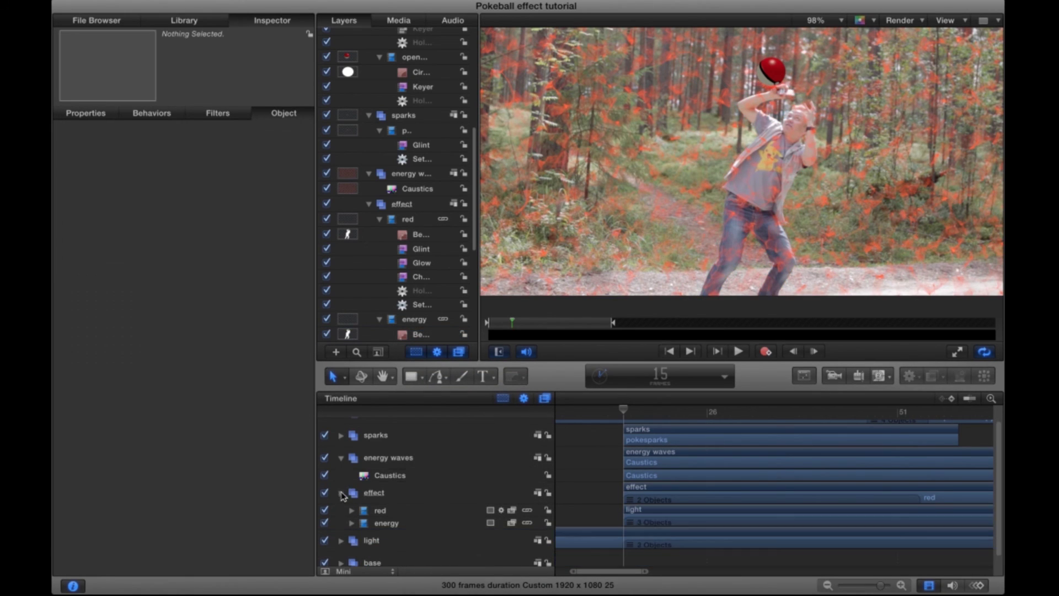
scroll(342, 493, up, 1)
click(380, 493)
key(super+v)
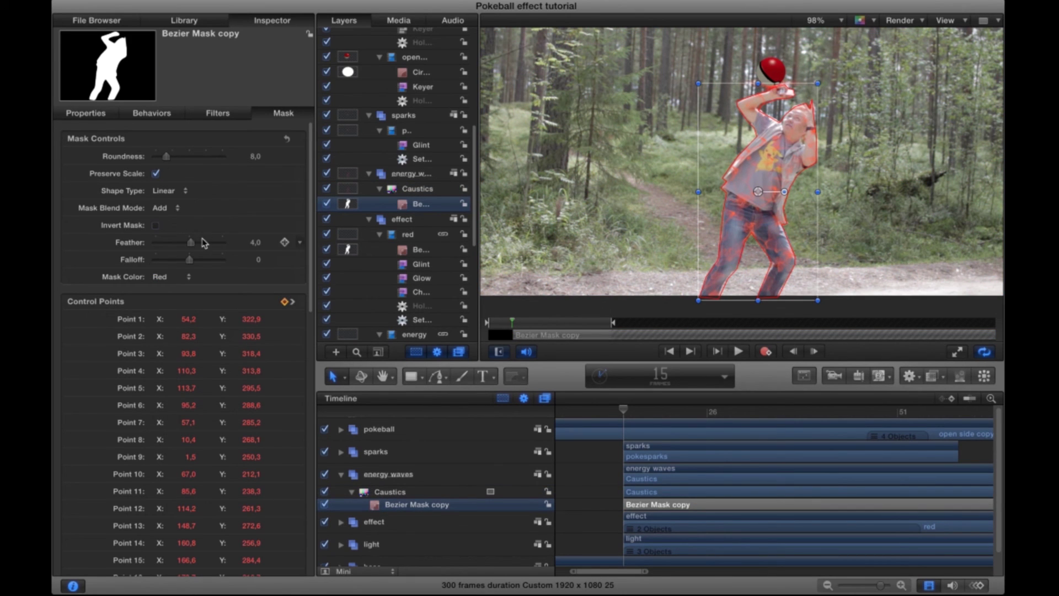
Set the feather of the mask on the Caustics generator to -15
click(255, 243)
text(-1)
key(Return)
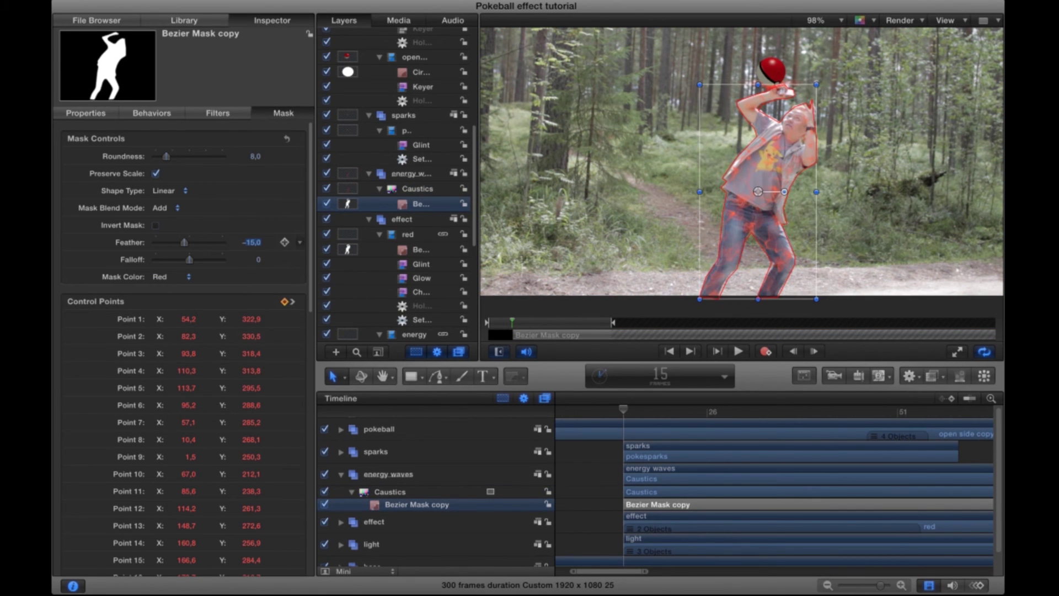
Change the blend mode of the Caustics generator to Screen
click(389, 492)
right_click(392, 490)
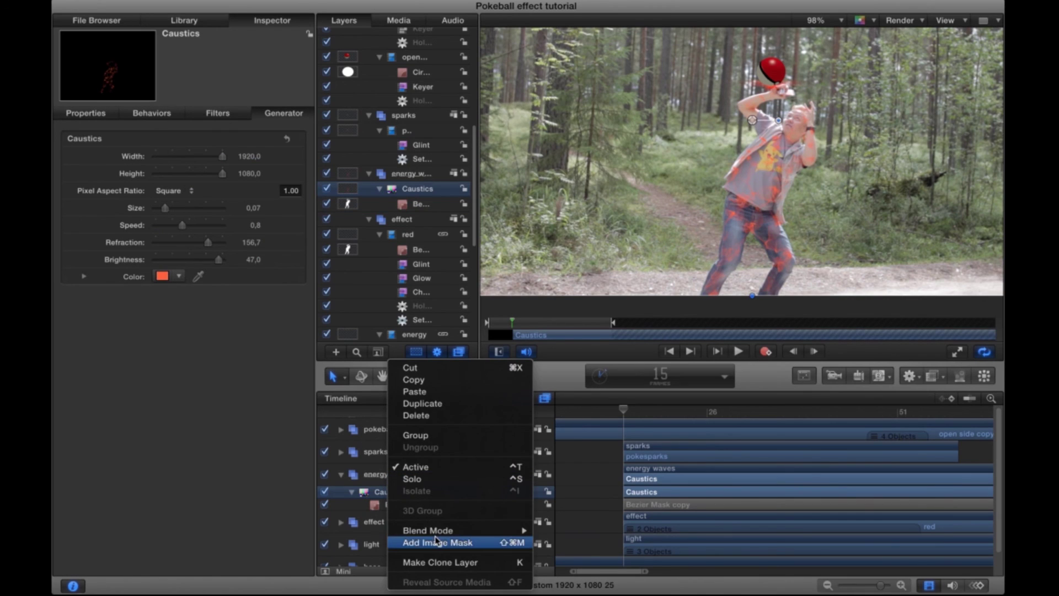
mouse_move(436, 531)
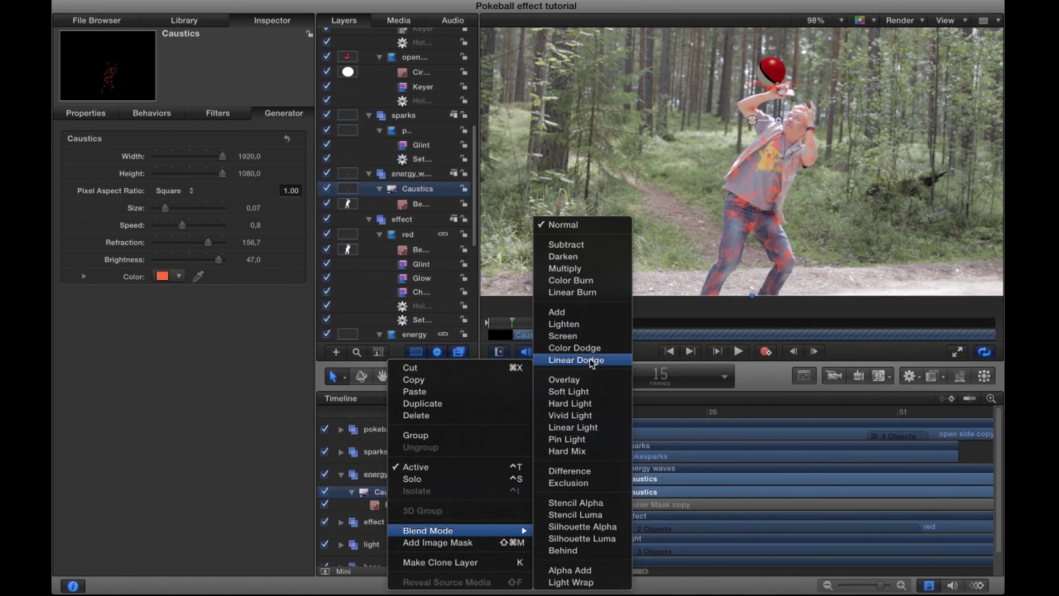
click(564, 336)
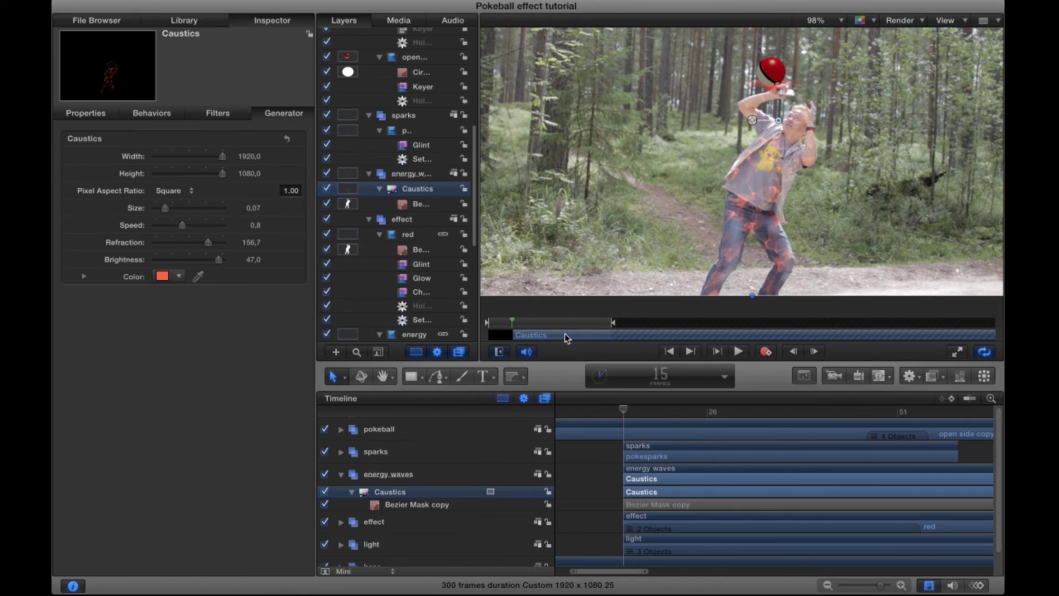
Add a Soft Focus blur filter to the Caustics generator and open its filter settings
click(184, 20)
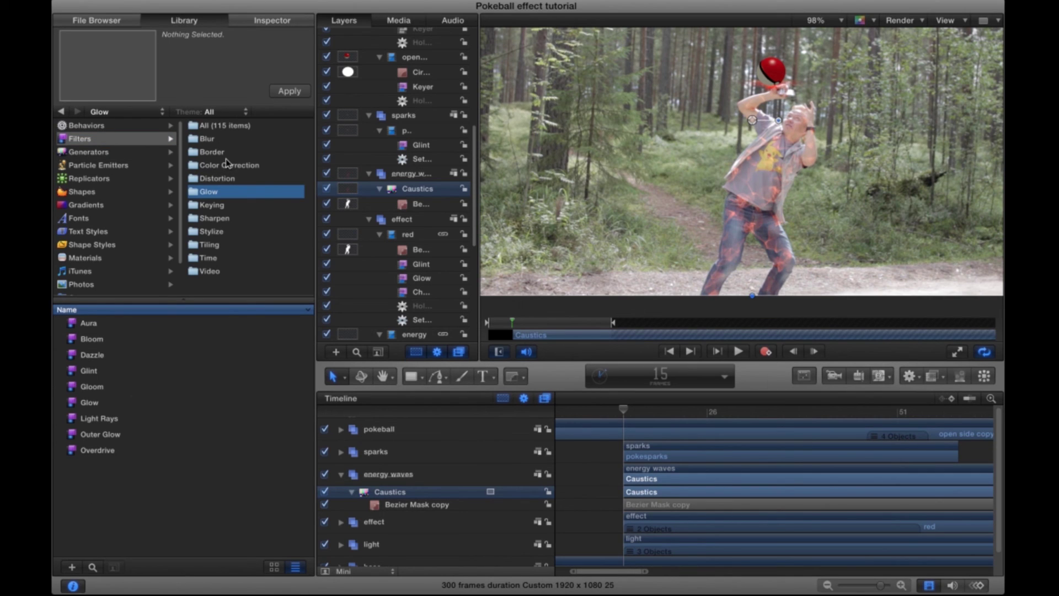
click(209, 139)
drag(137, 471, 396, 495)
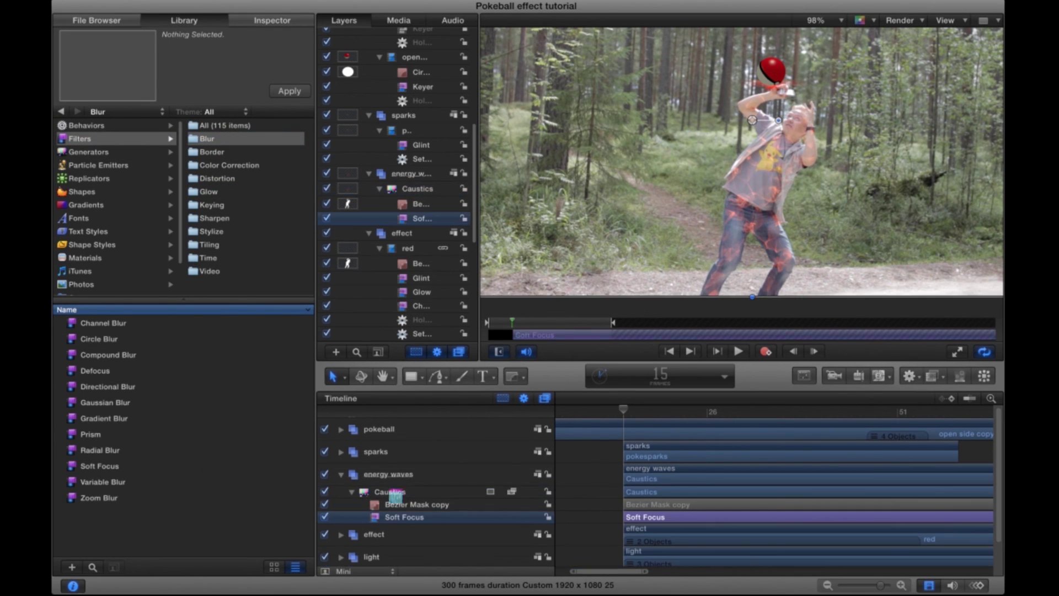
click(259, 20)
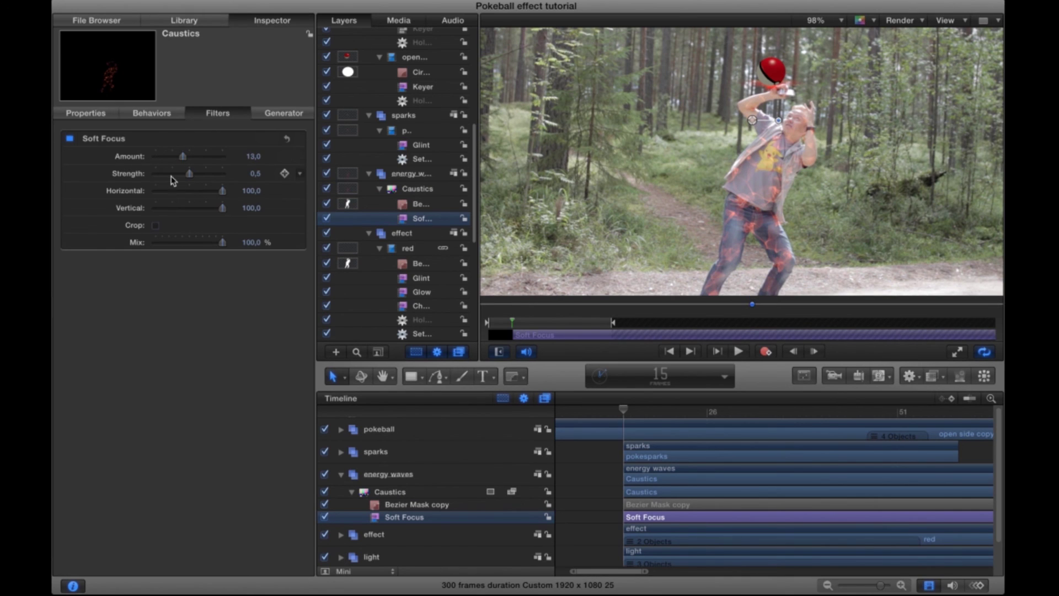
Keyframe the Caustics opacity to fade in from frame 15 to 100% at frame 20
click(409, 492)
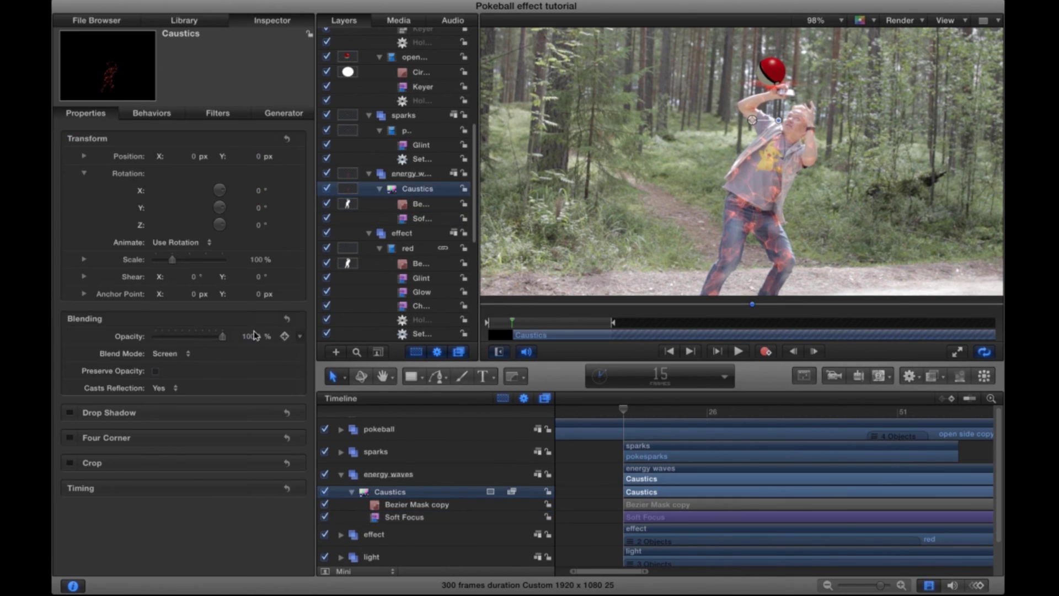
drag(236, 336, 122, 341)
click(815, 352)
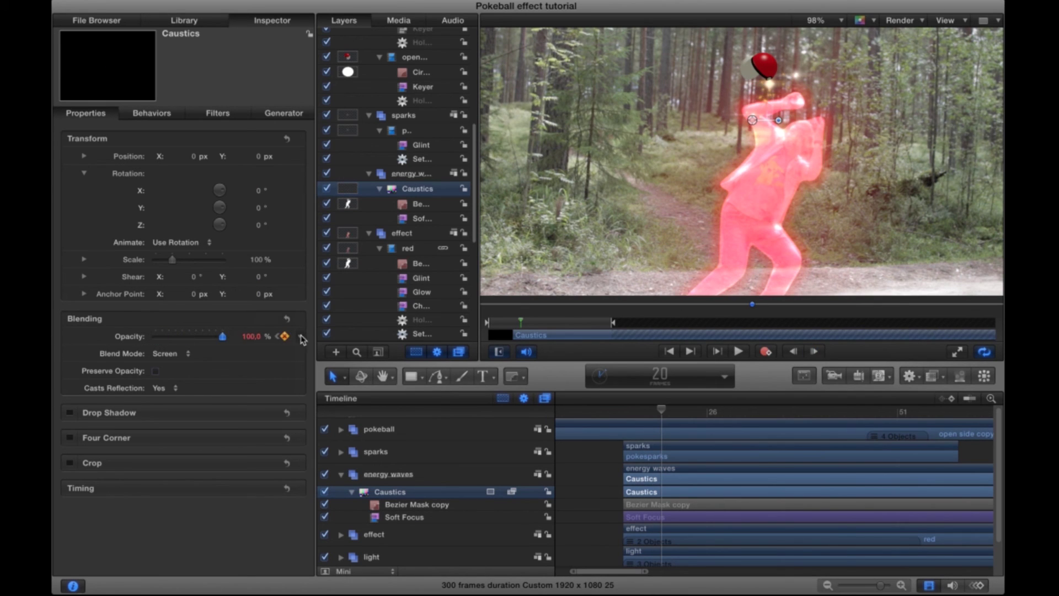
Pick a new color for the Caustics generator at frame 44
click(272, 114)
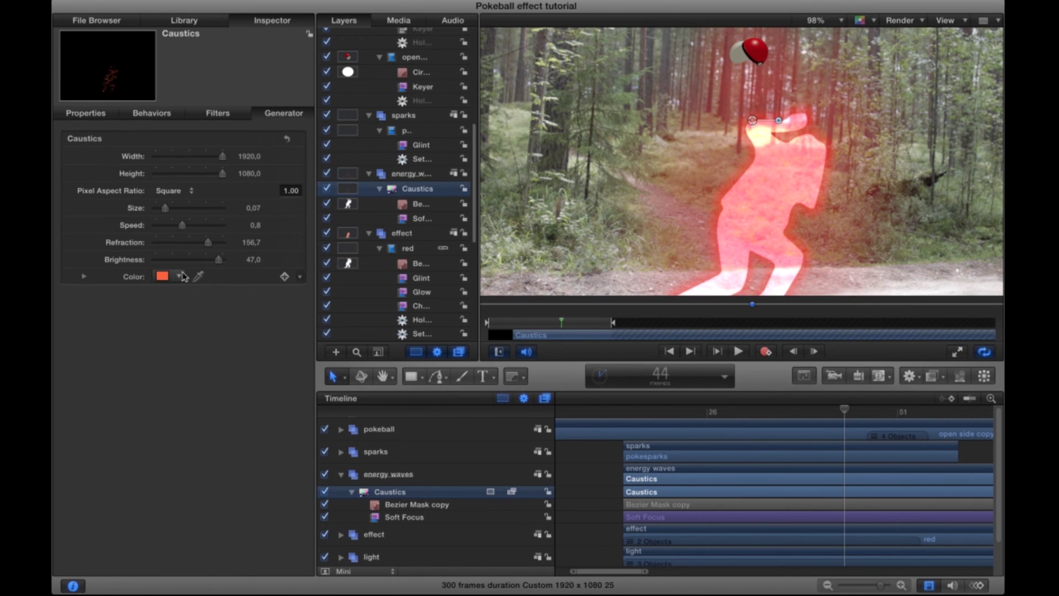
click(183, 276)
click(174, 300)
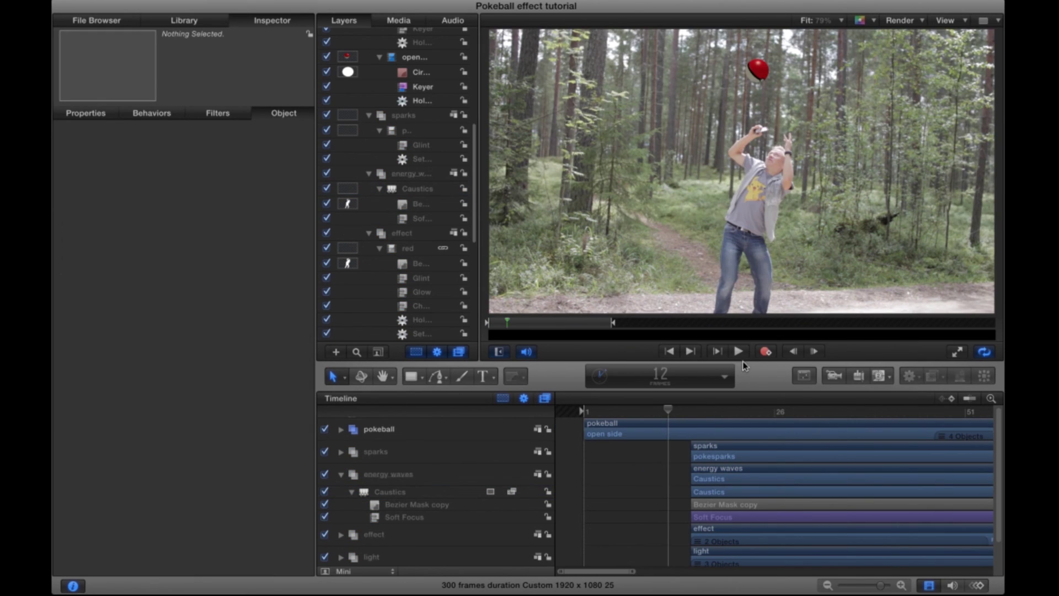
Play back the capture sequence and turn on Motion Blur for rendering
click(740, 353)
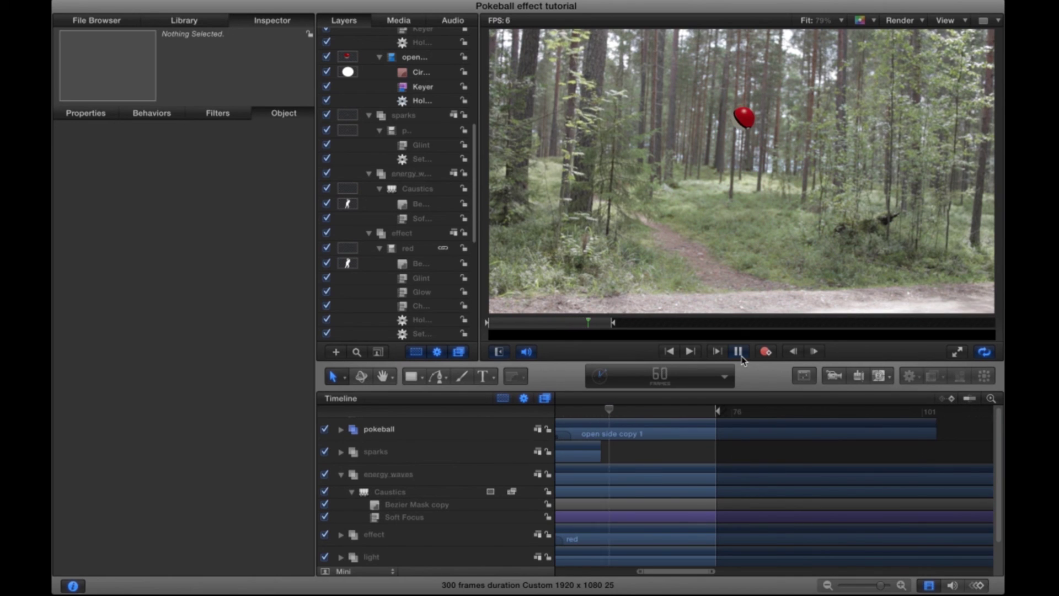
click(739, 352)
click(901, 21)
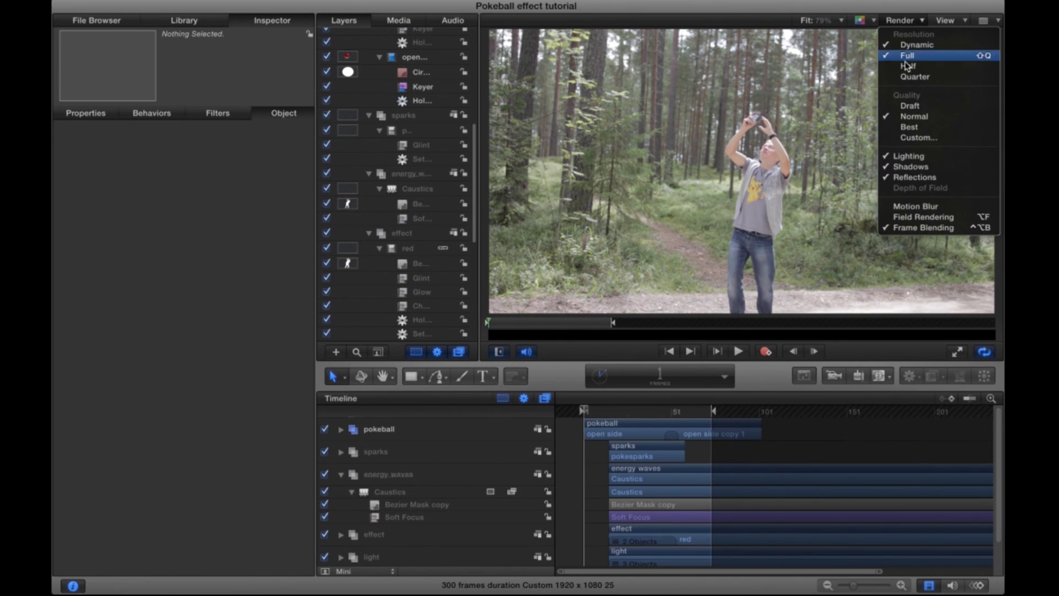
click(911, 207)
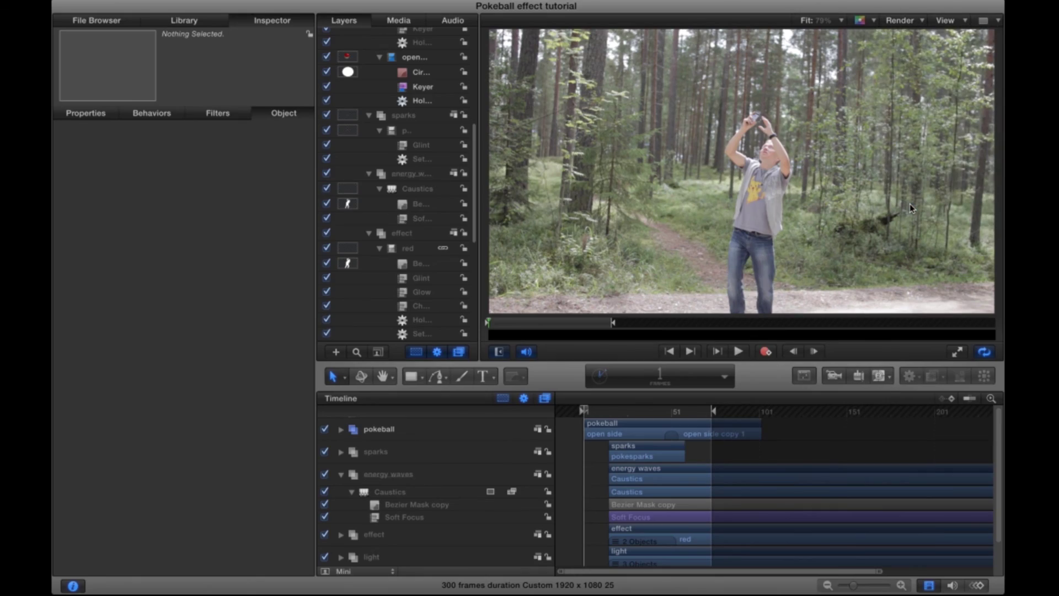